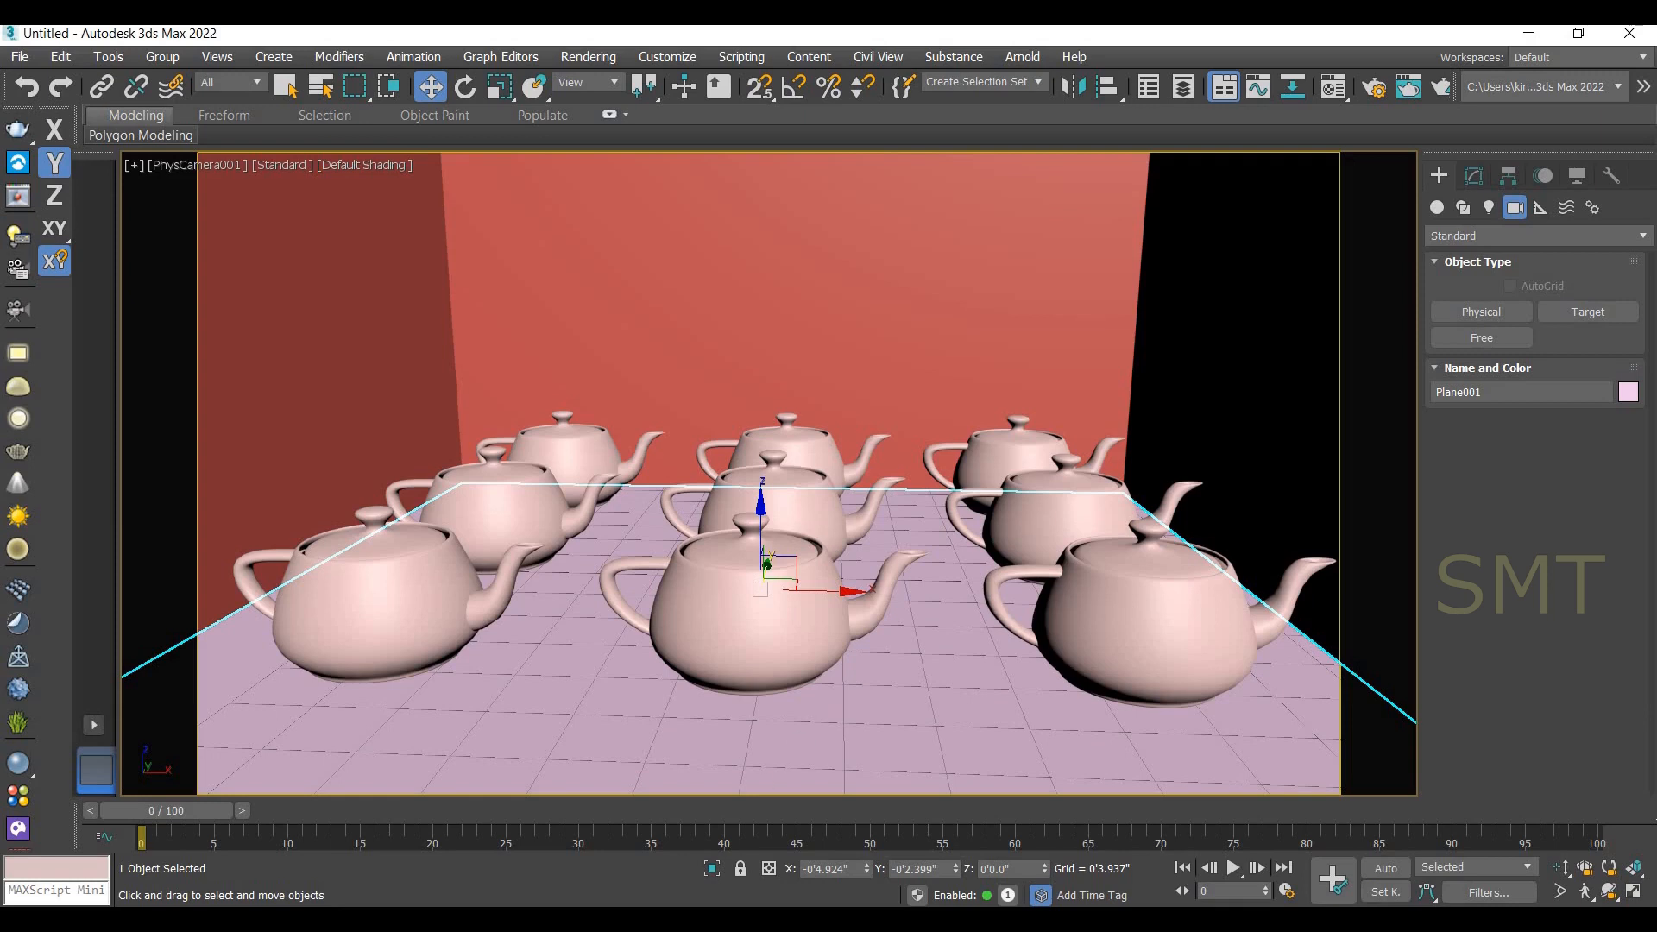
Switch to the browser, open the Arnold Material Library page, and look through its materials, download link and the Downloads folder.
{"action": "left_click", "coordinate": [624, 827]}
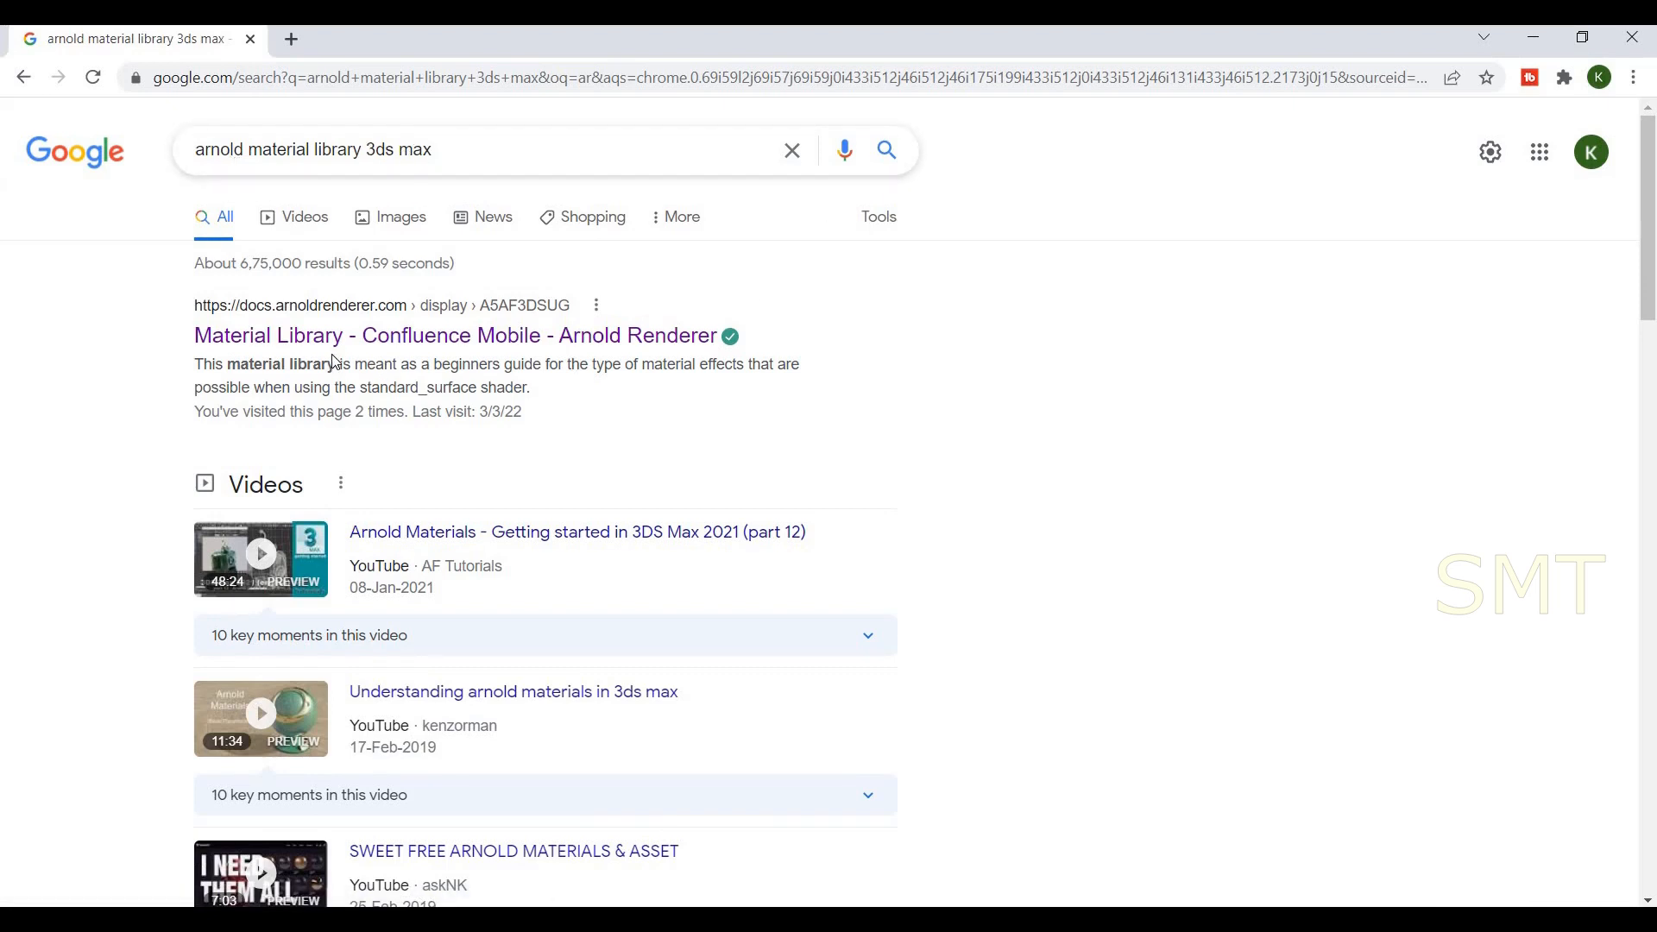
{"action": "left_click", "coordinate": [449, 344]}
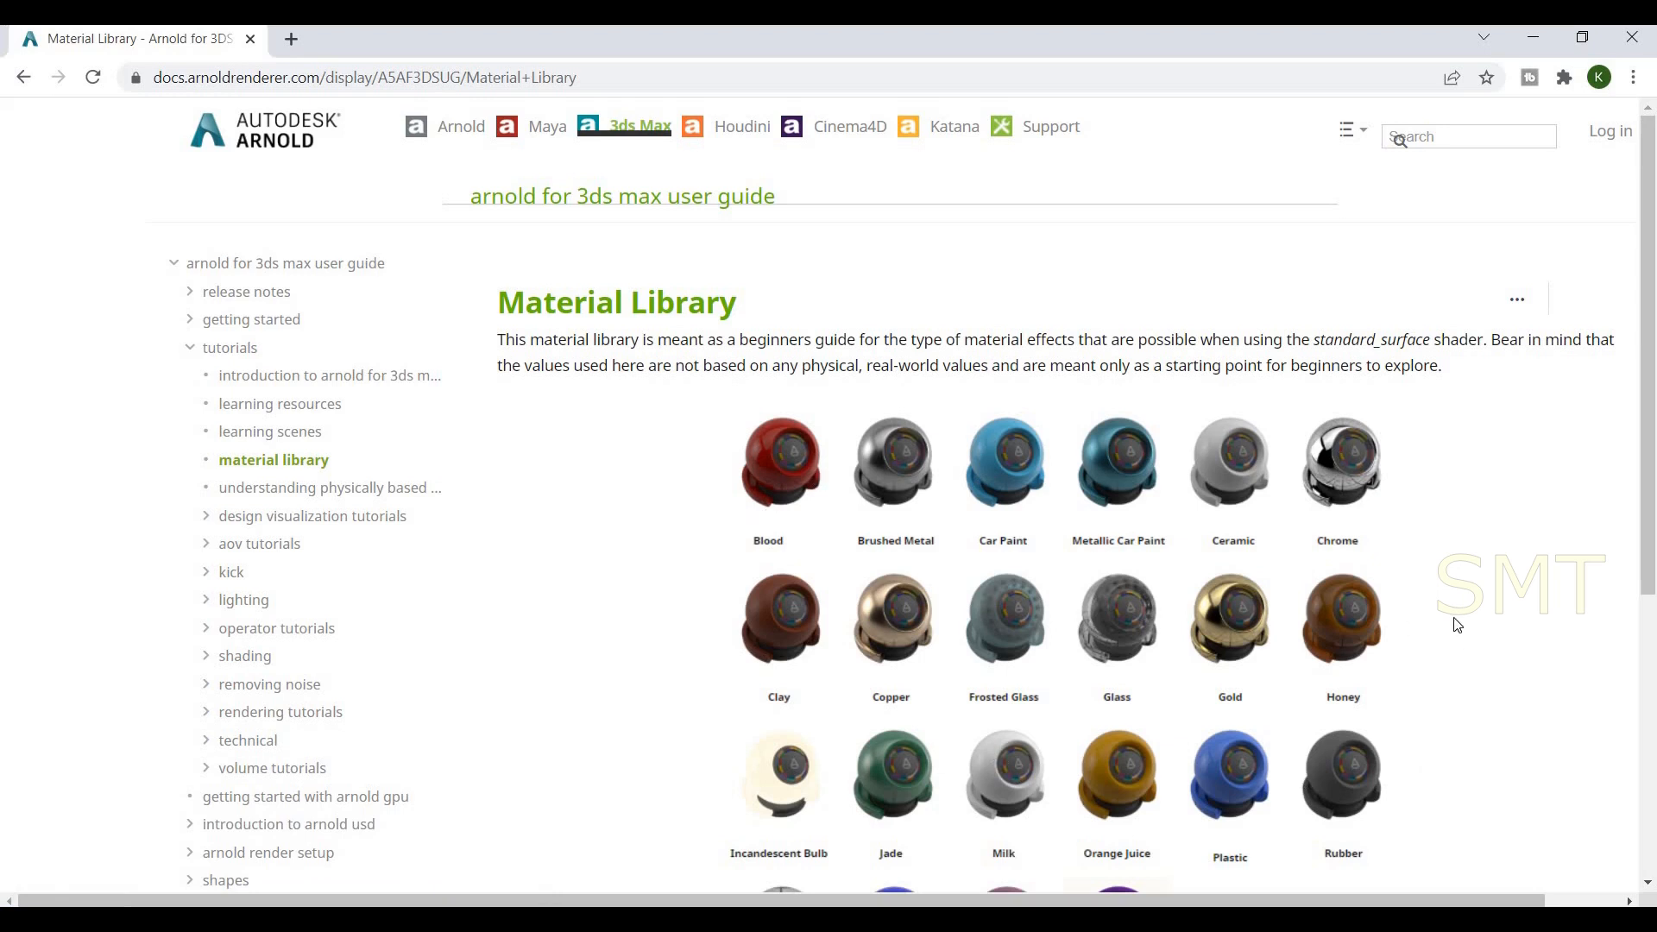
{"action": "scroll", "coordinate": [1456, 625], "scroll_direction": "down", "scroll_amount": 2}
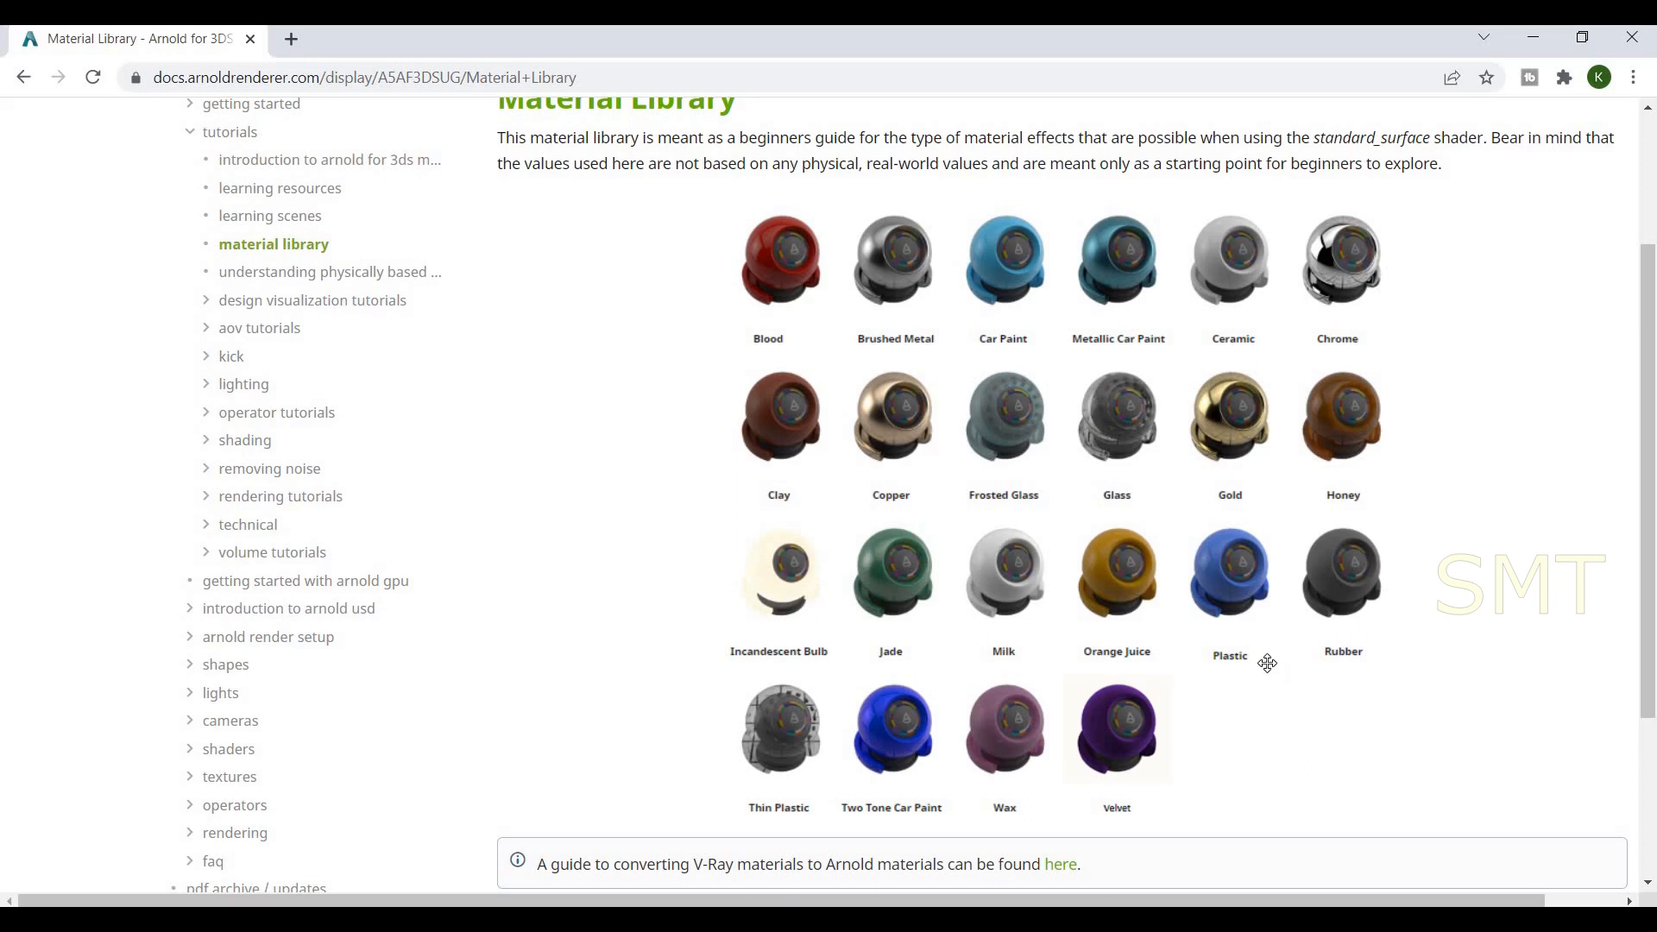
{"action": "scroll", "coordinate": [1267, 662], "scroll_direction": "down", "scroll_amount": 2}
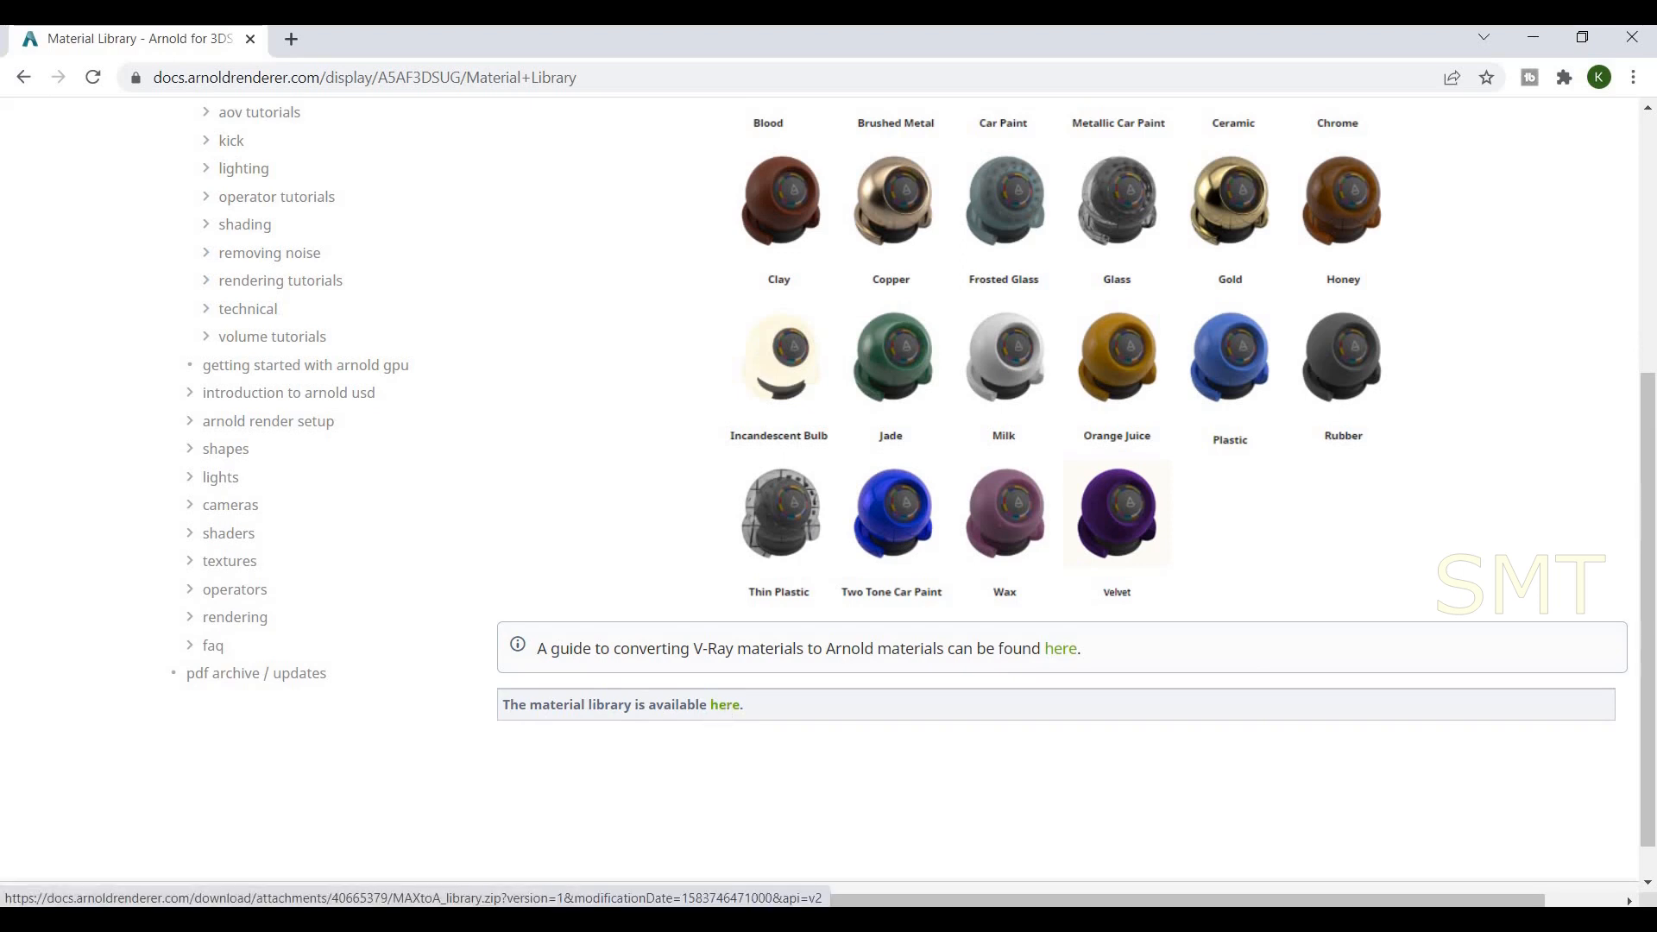
{"action": "key", "text": "alt+Tab"}
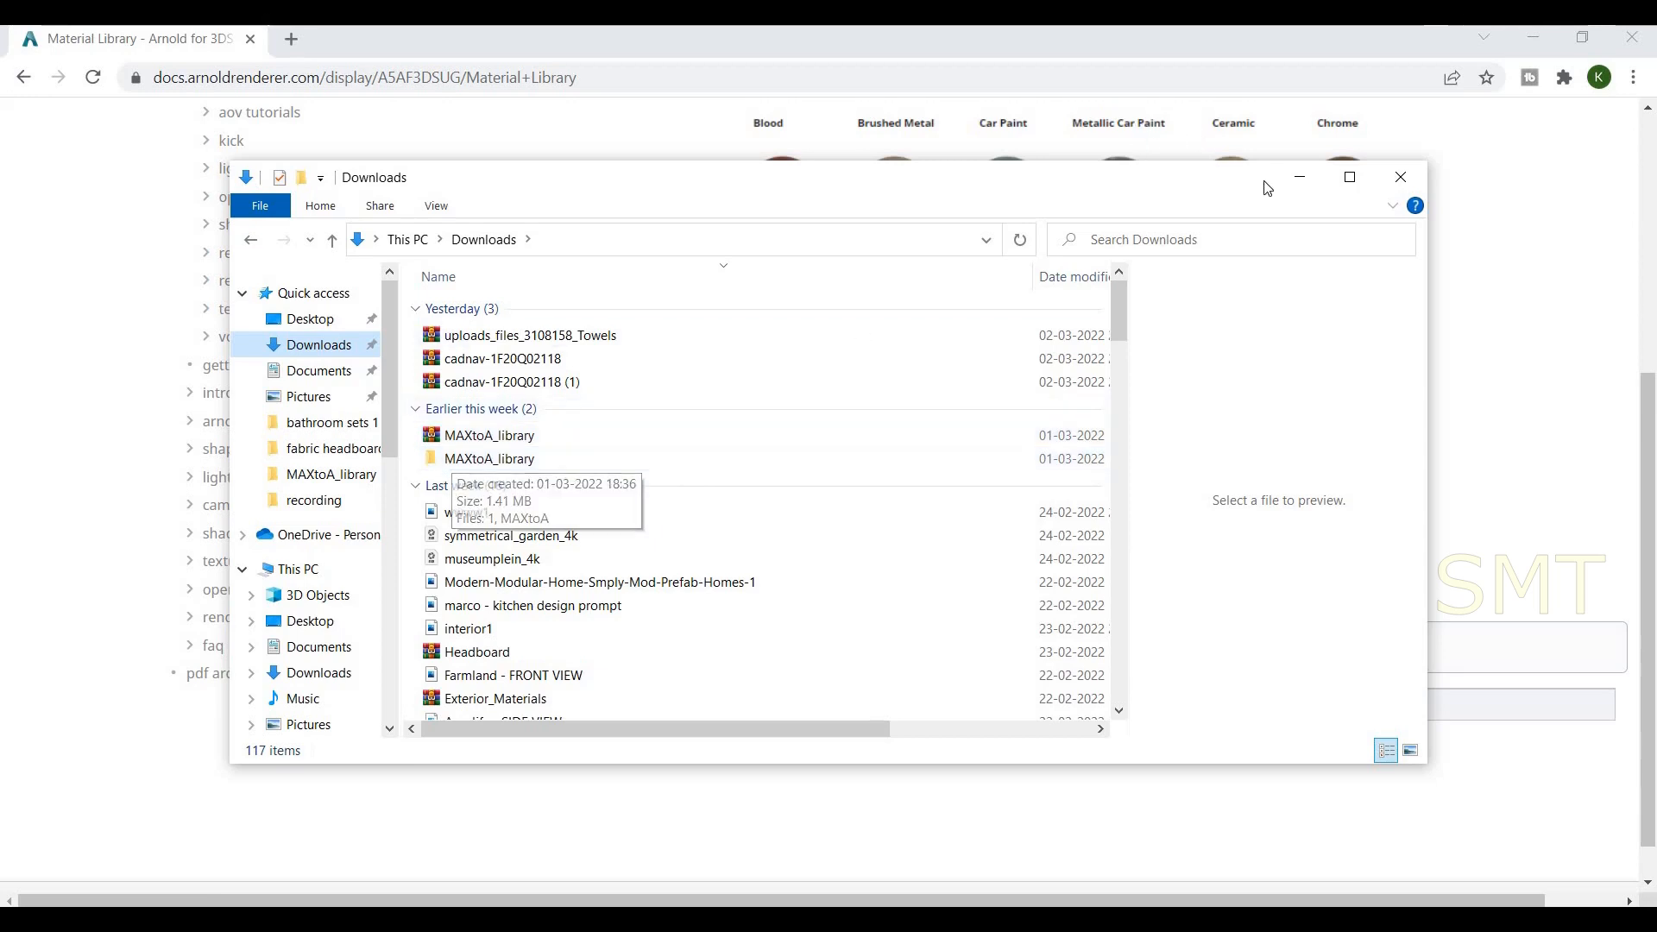
{"action": "left_click", "coordinate": [1299, 177]}
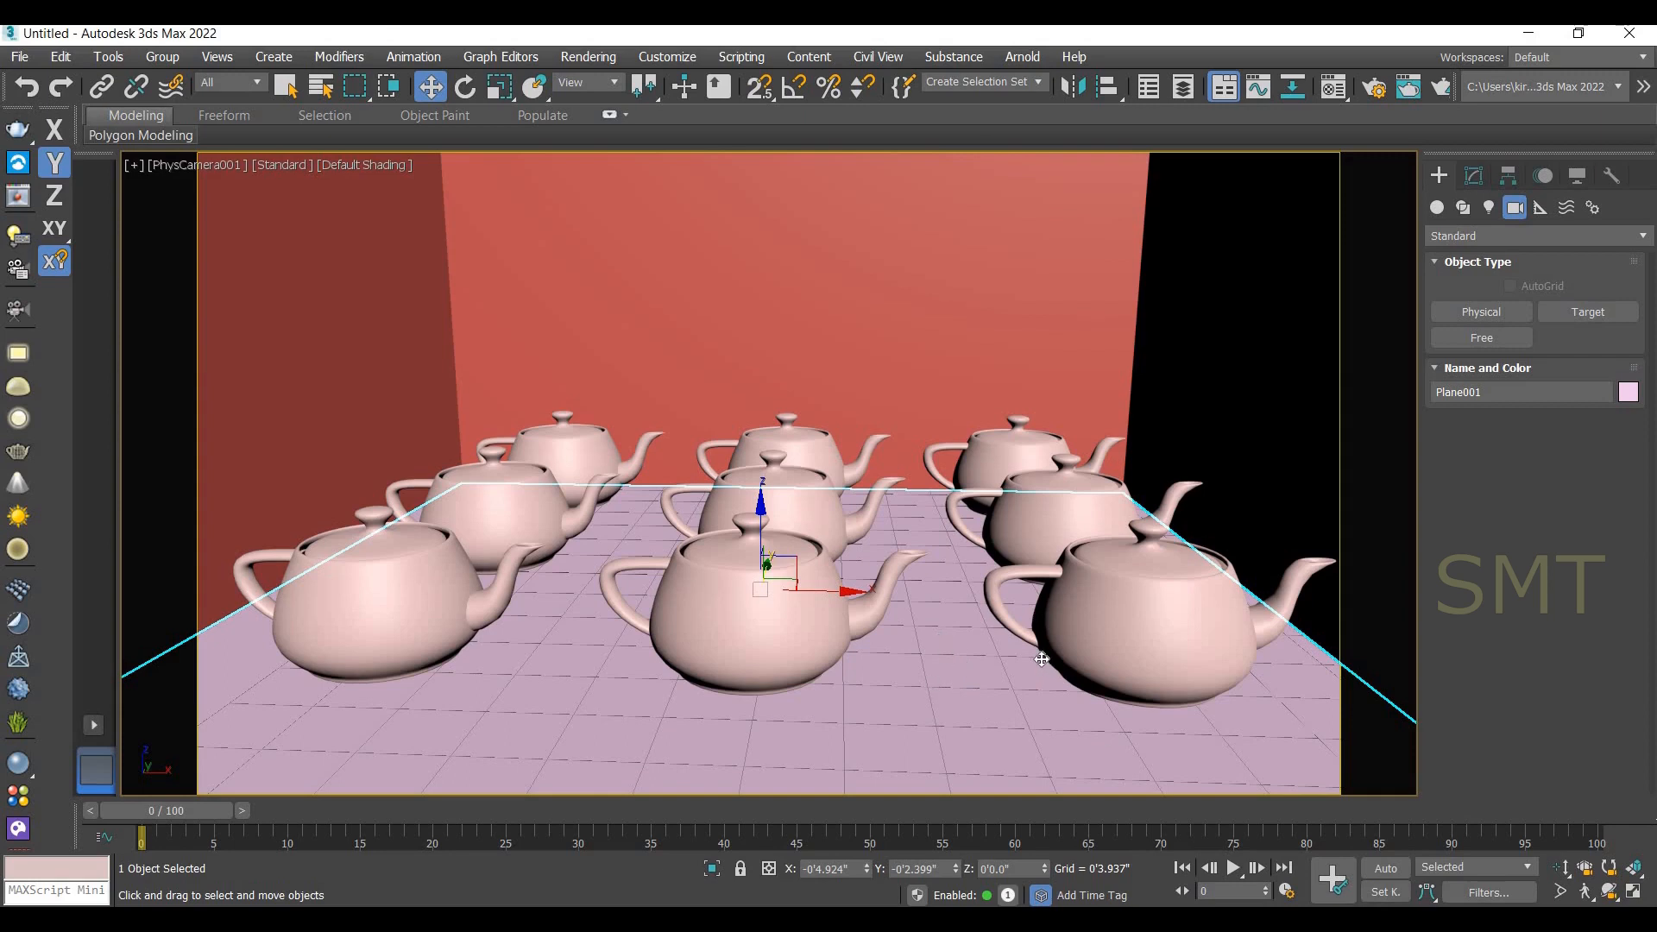
Open the material type choices for the first sample slot and close the MAXtoA.mat library.
{"action": "key", "text": "m"}
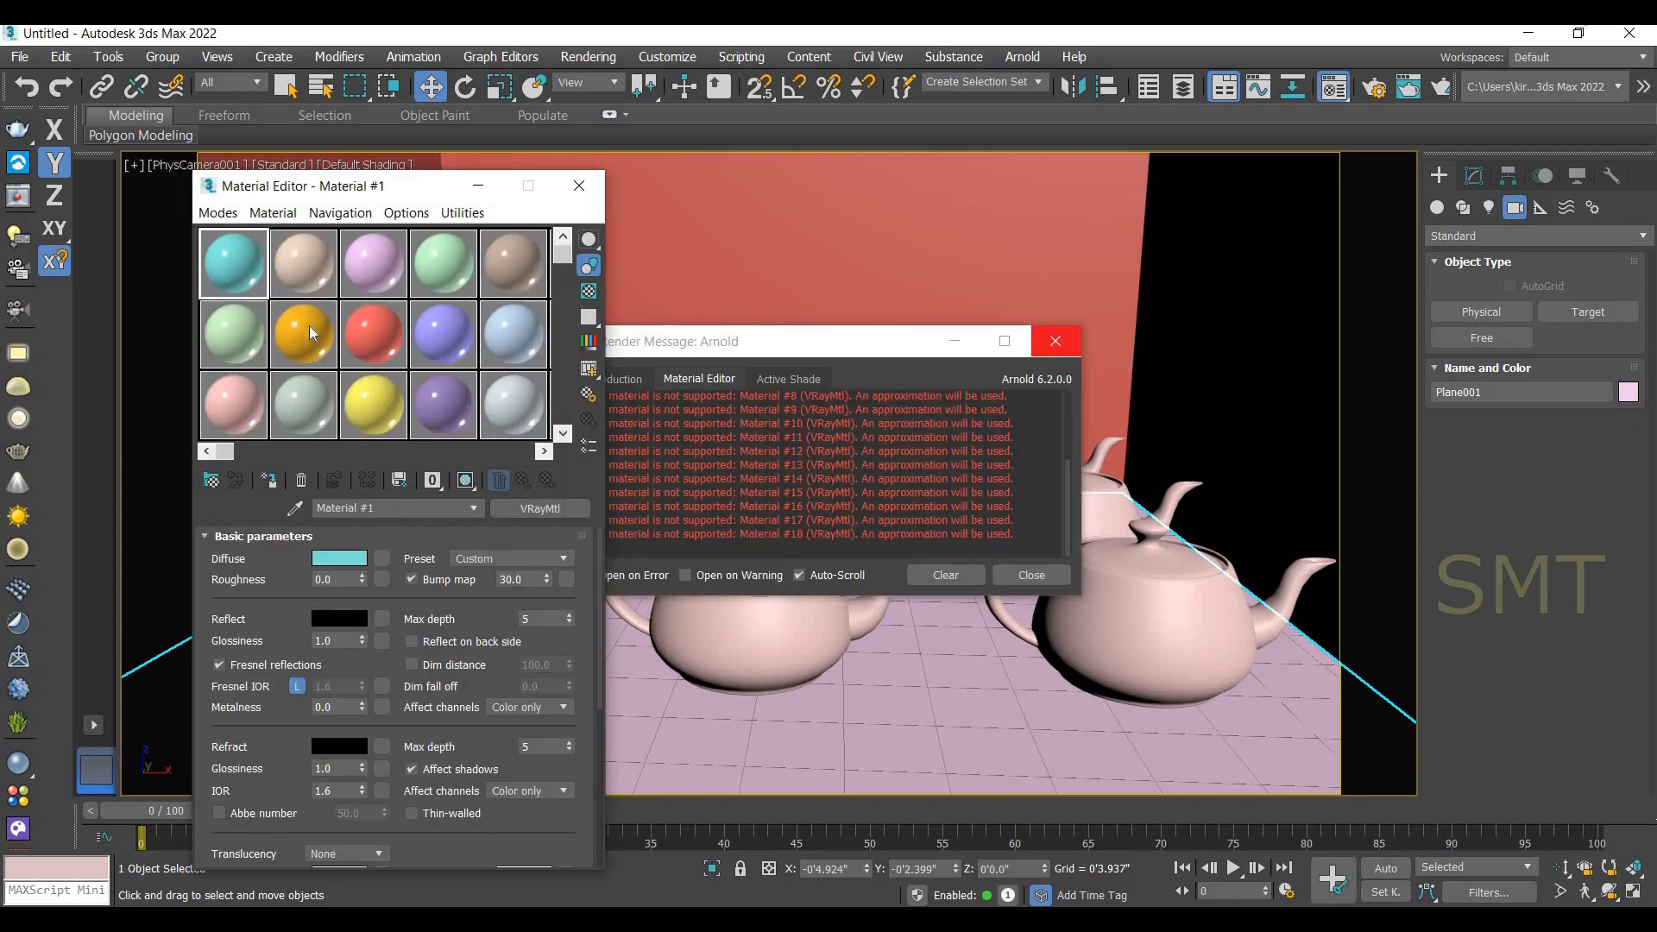
{"action": "left_click_drag", "start_coordinate": [875, 340], "coordinate": [949, 320]}
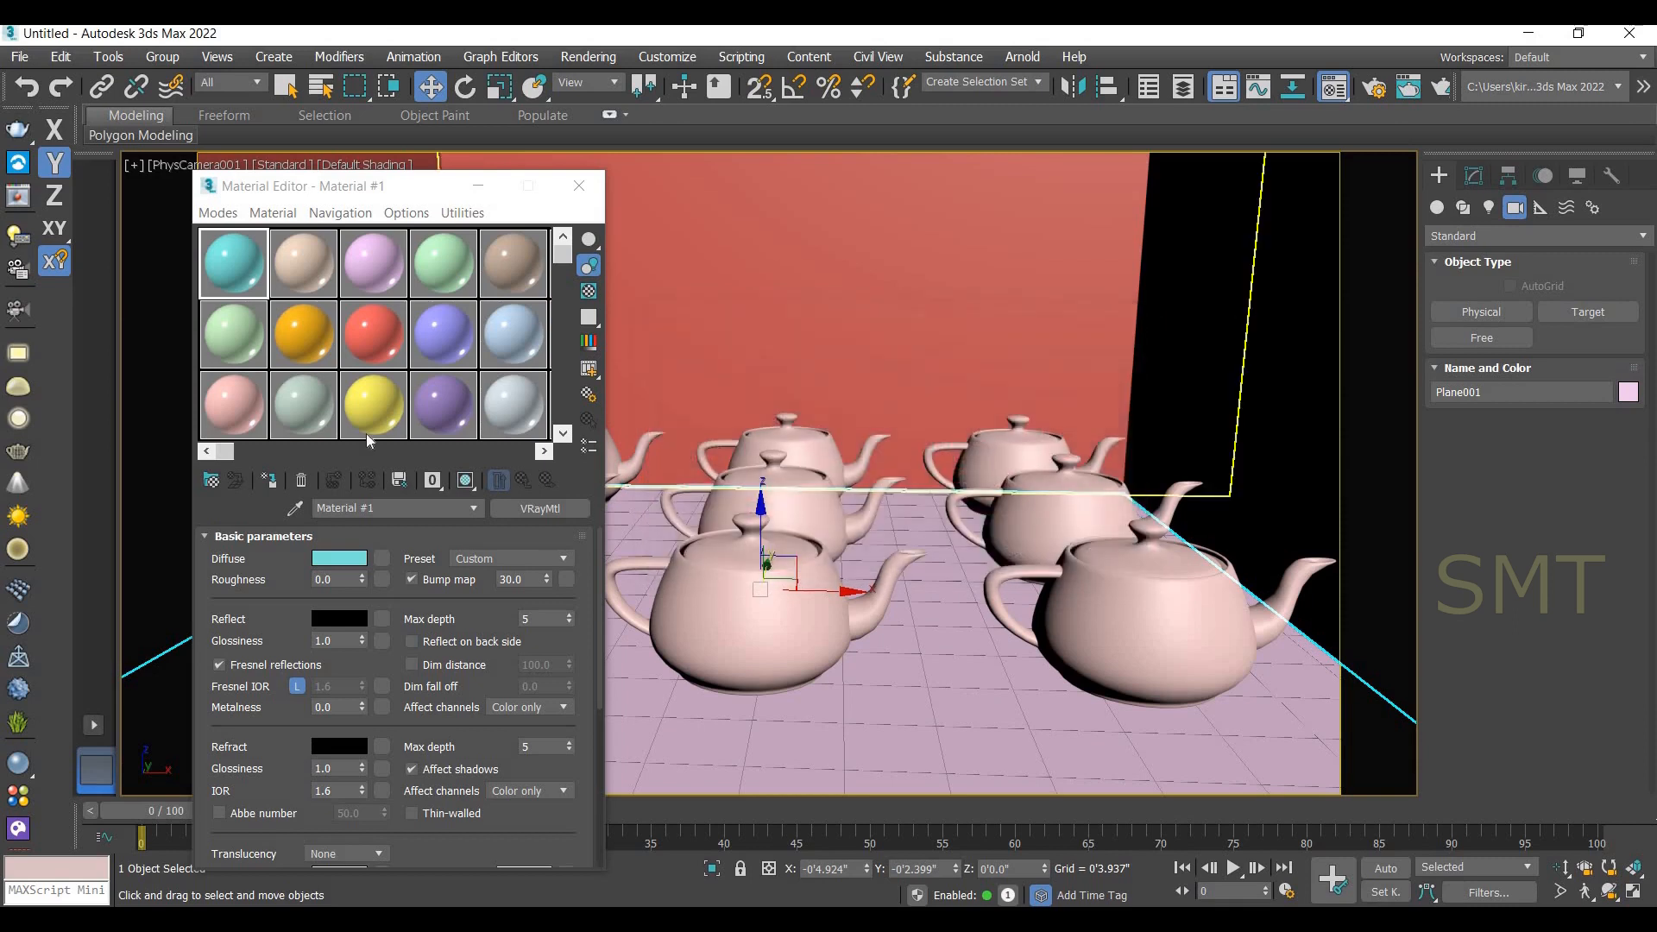
{"action": "left_click", "coordinate": [231, 273]}
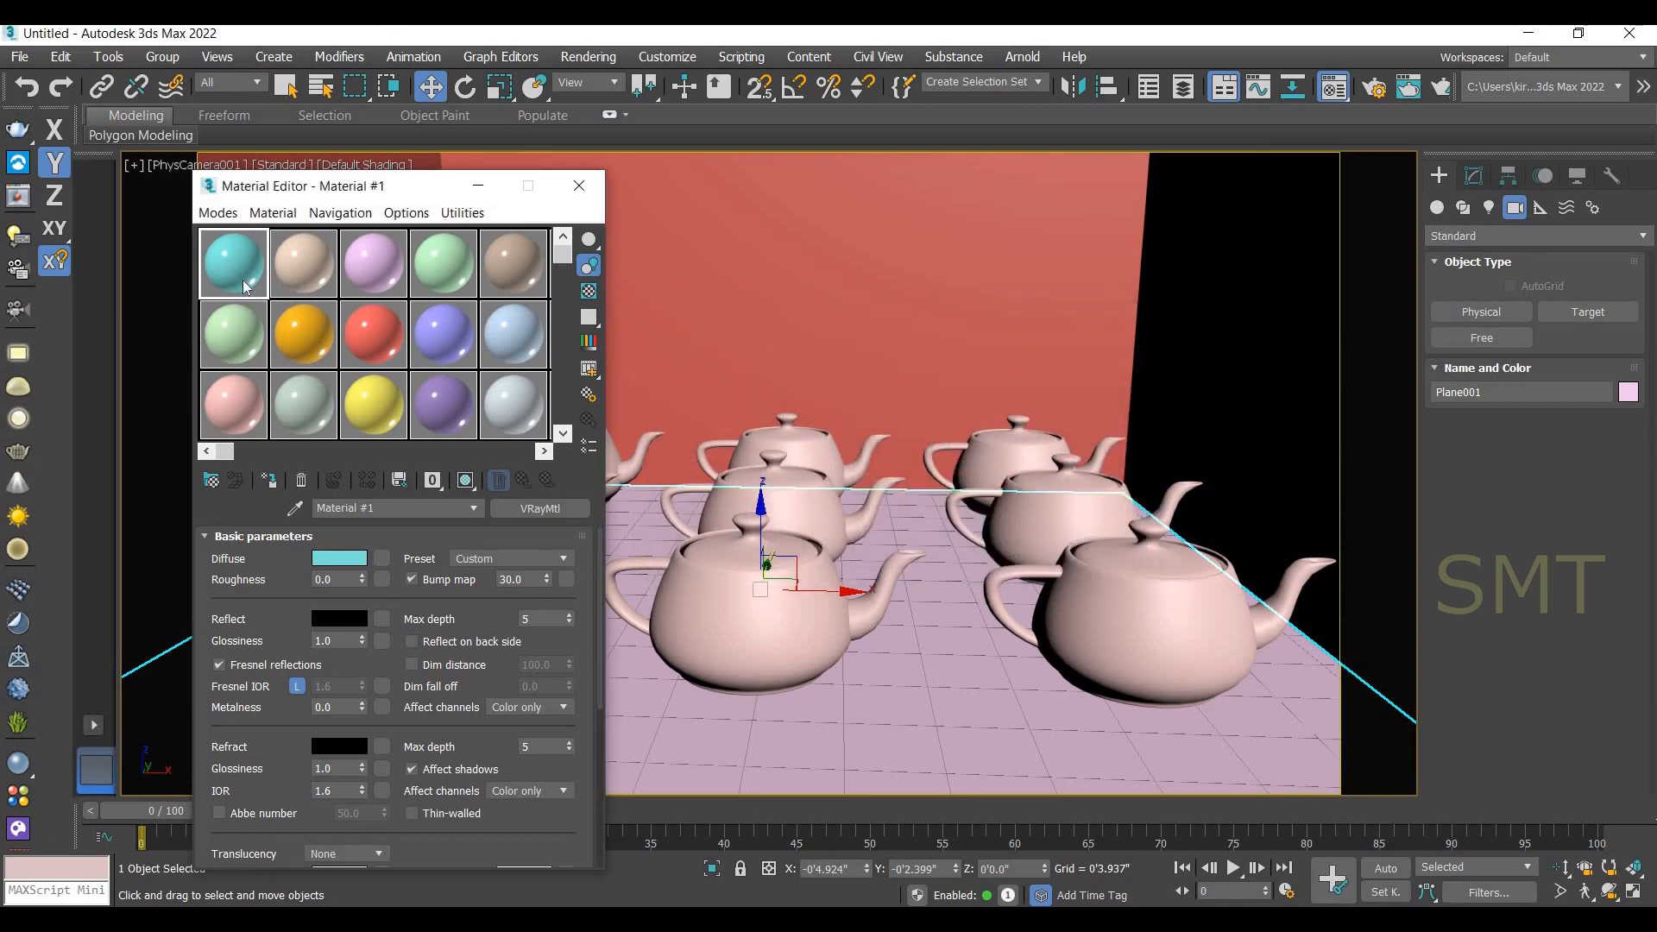
{"action": "left_click", "coordinate": [554, 510]}
{"action": "left_click", "coordinate": [544, 509]}
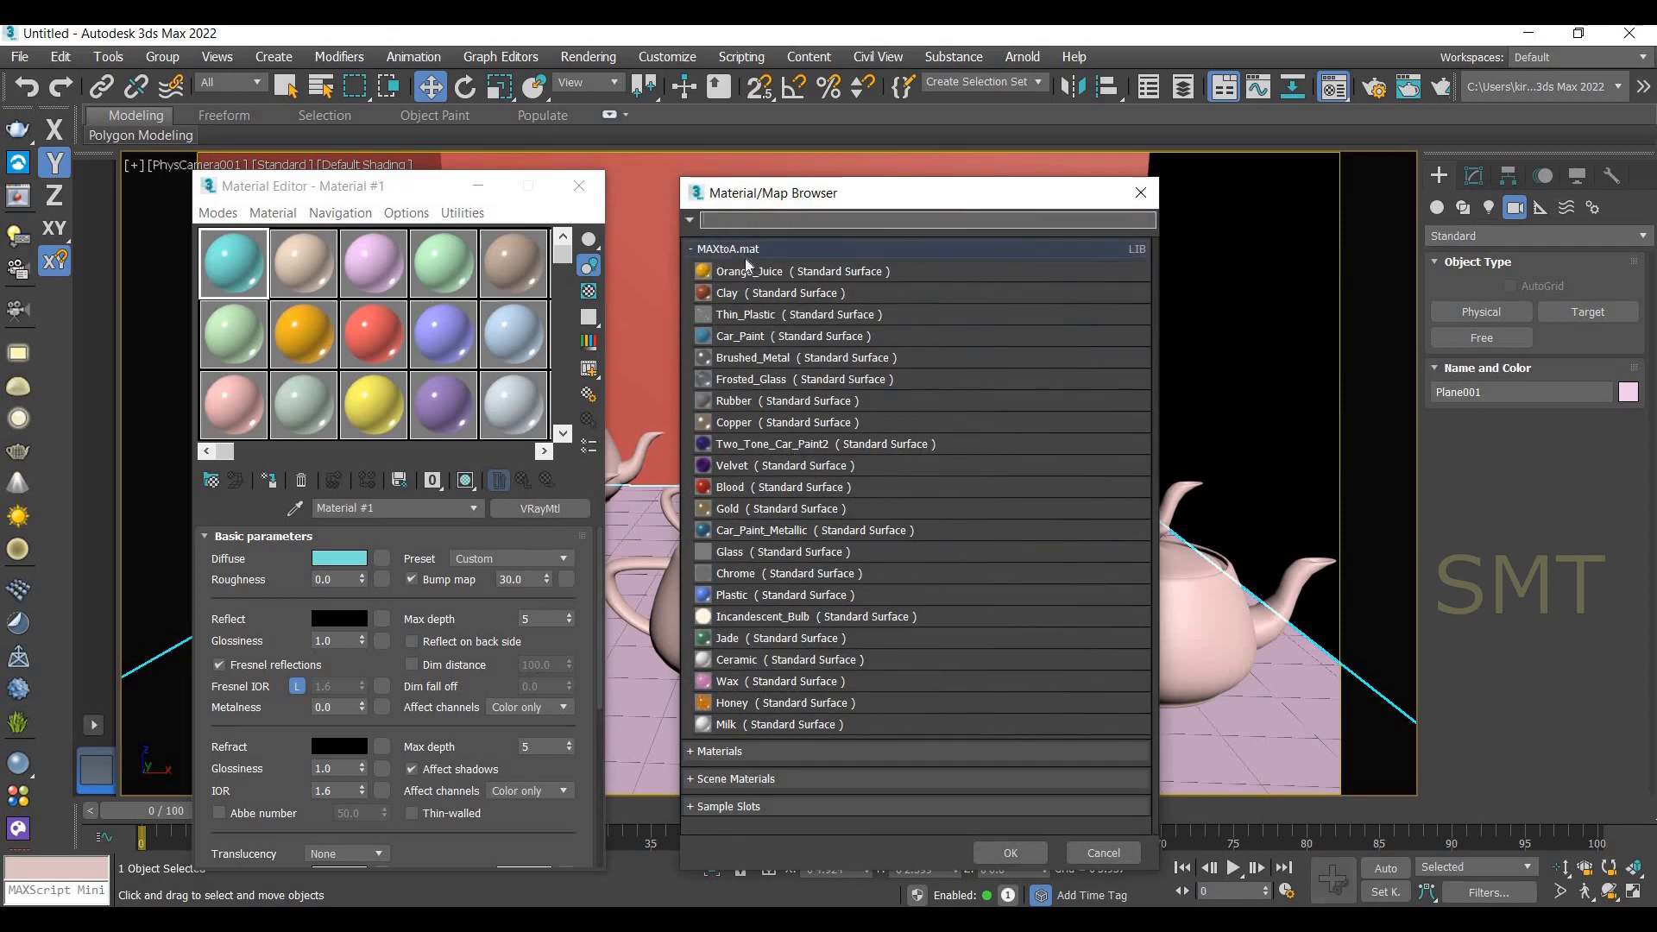
{"action": "right_click", "coordinate": [691, 251]}
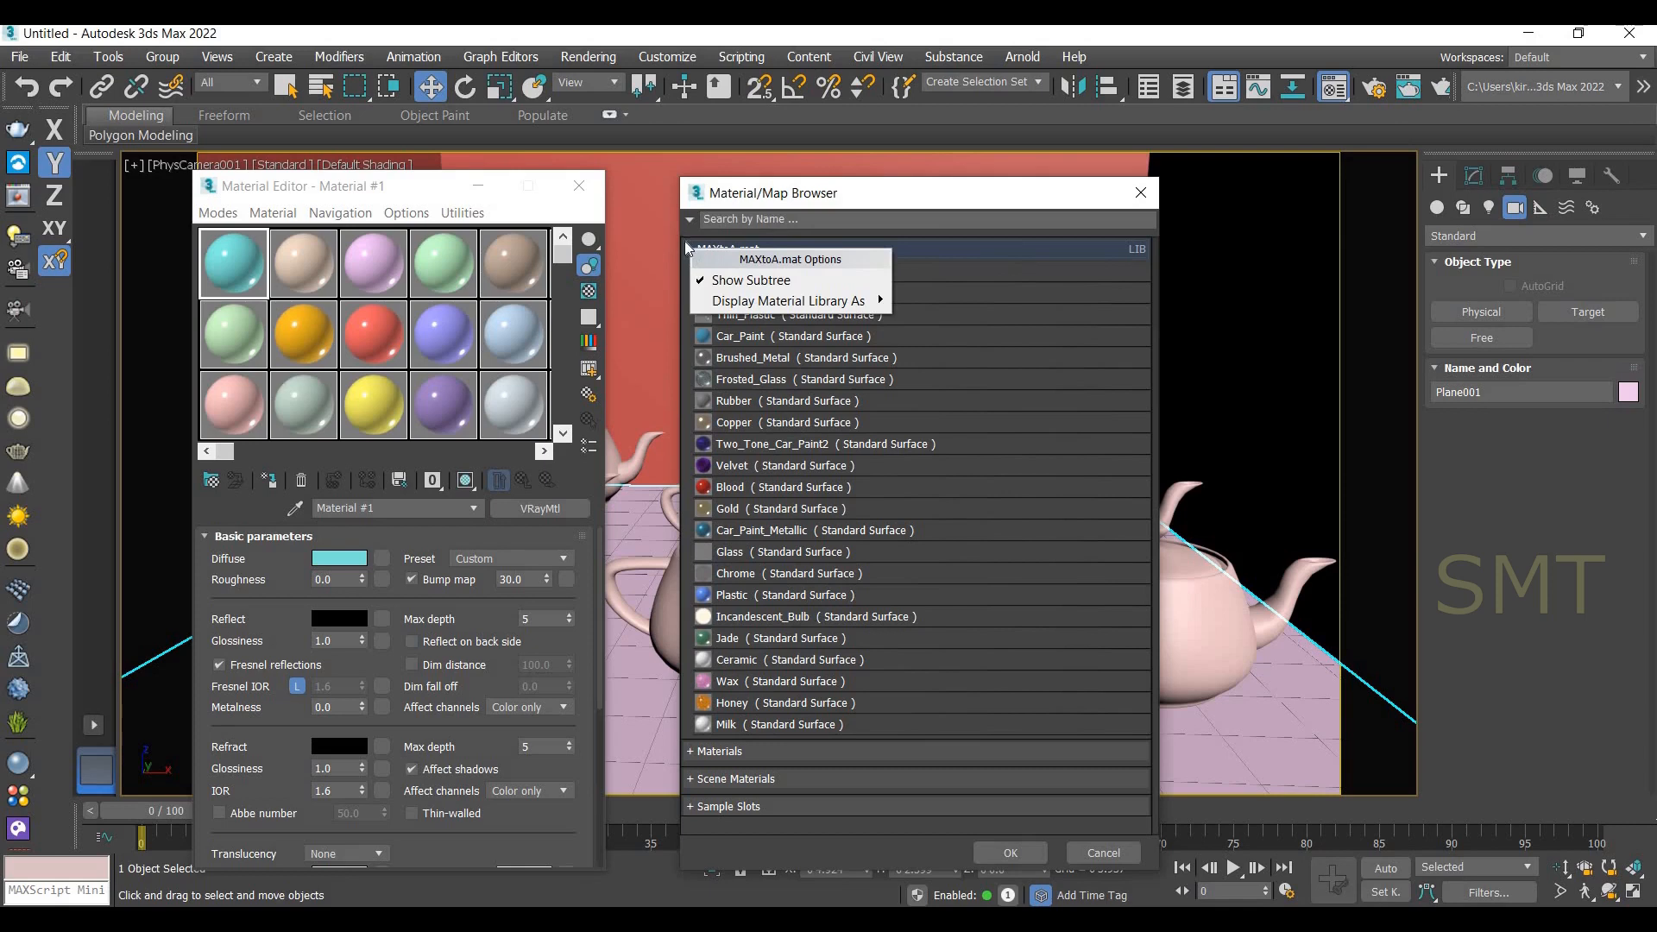
{"action": "right_click", "coordinate": [717, 249]}
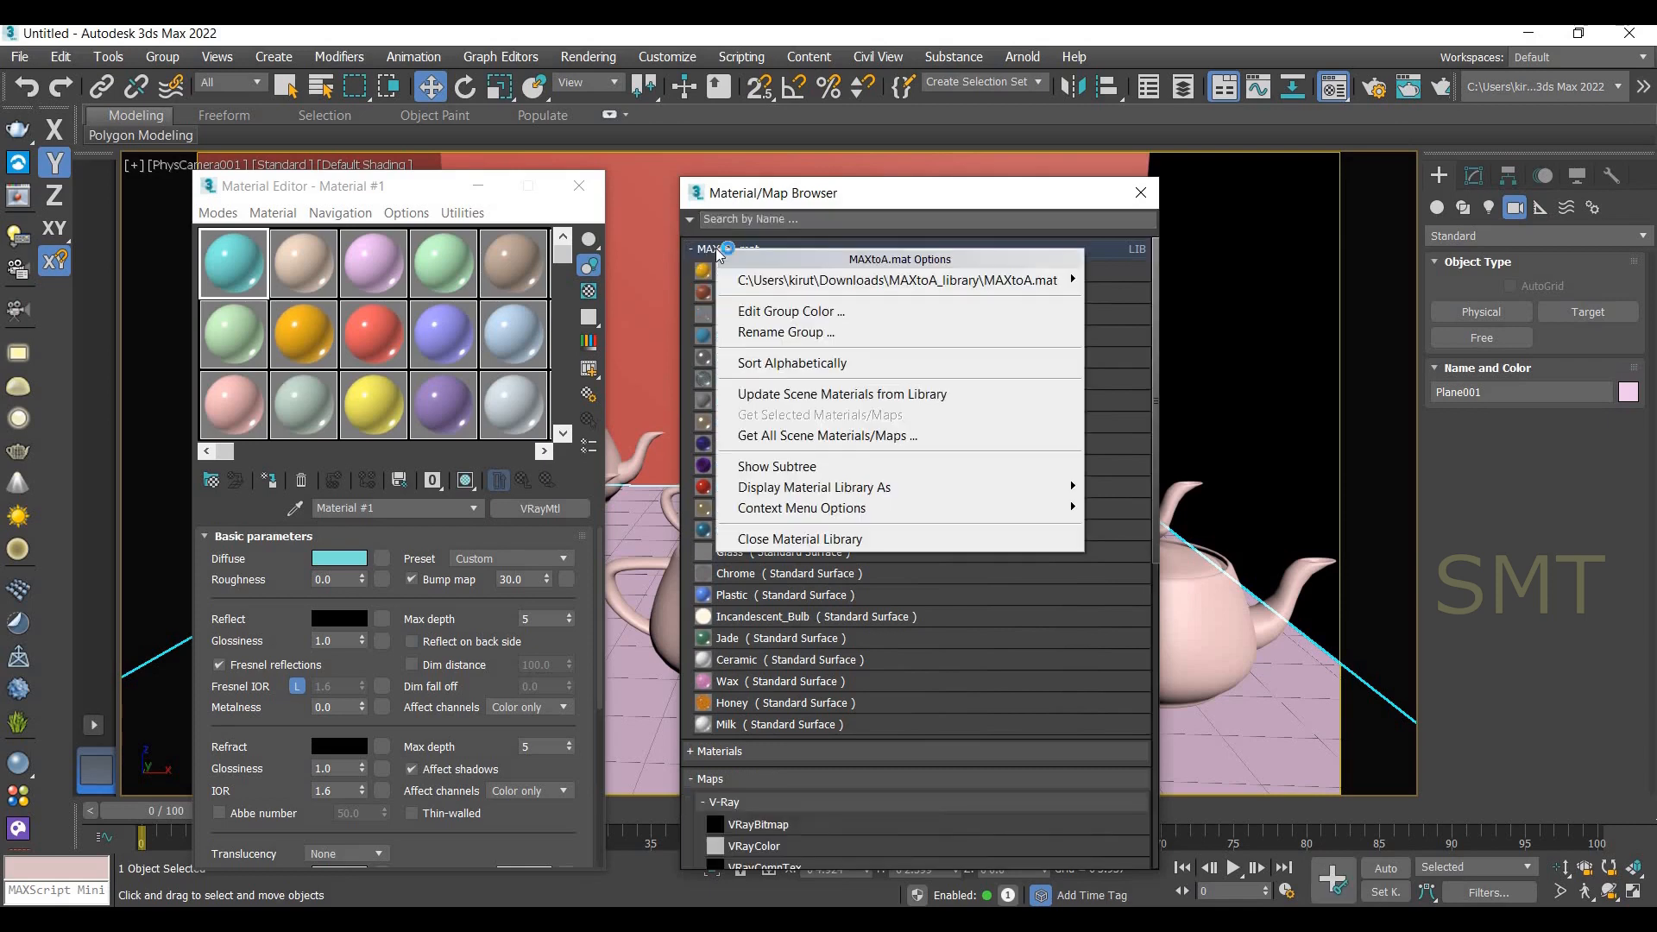
{"action": "left_click", "coordinate": [882, 541]}
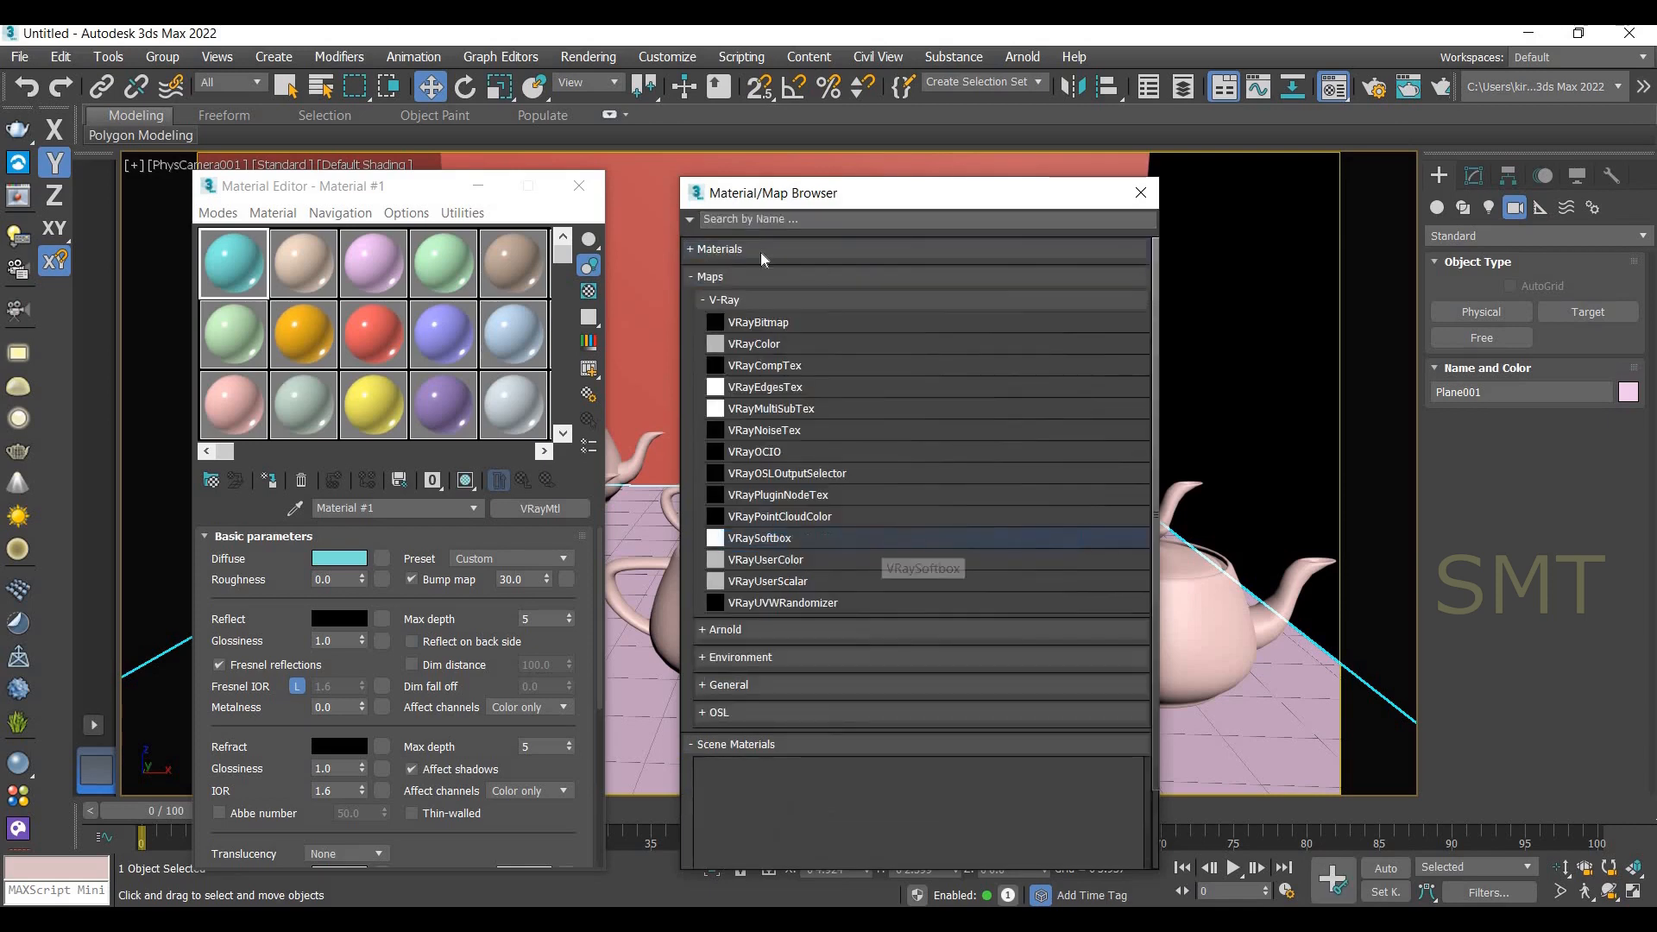
Change the first sample slot to an Arnold Standard Surface material and assign it to the selected floor plane.
{"action": "left_click", "coordinate": [699, 276]}
{"action": "left_click", "coordinate": [697, 252]}
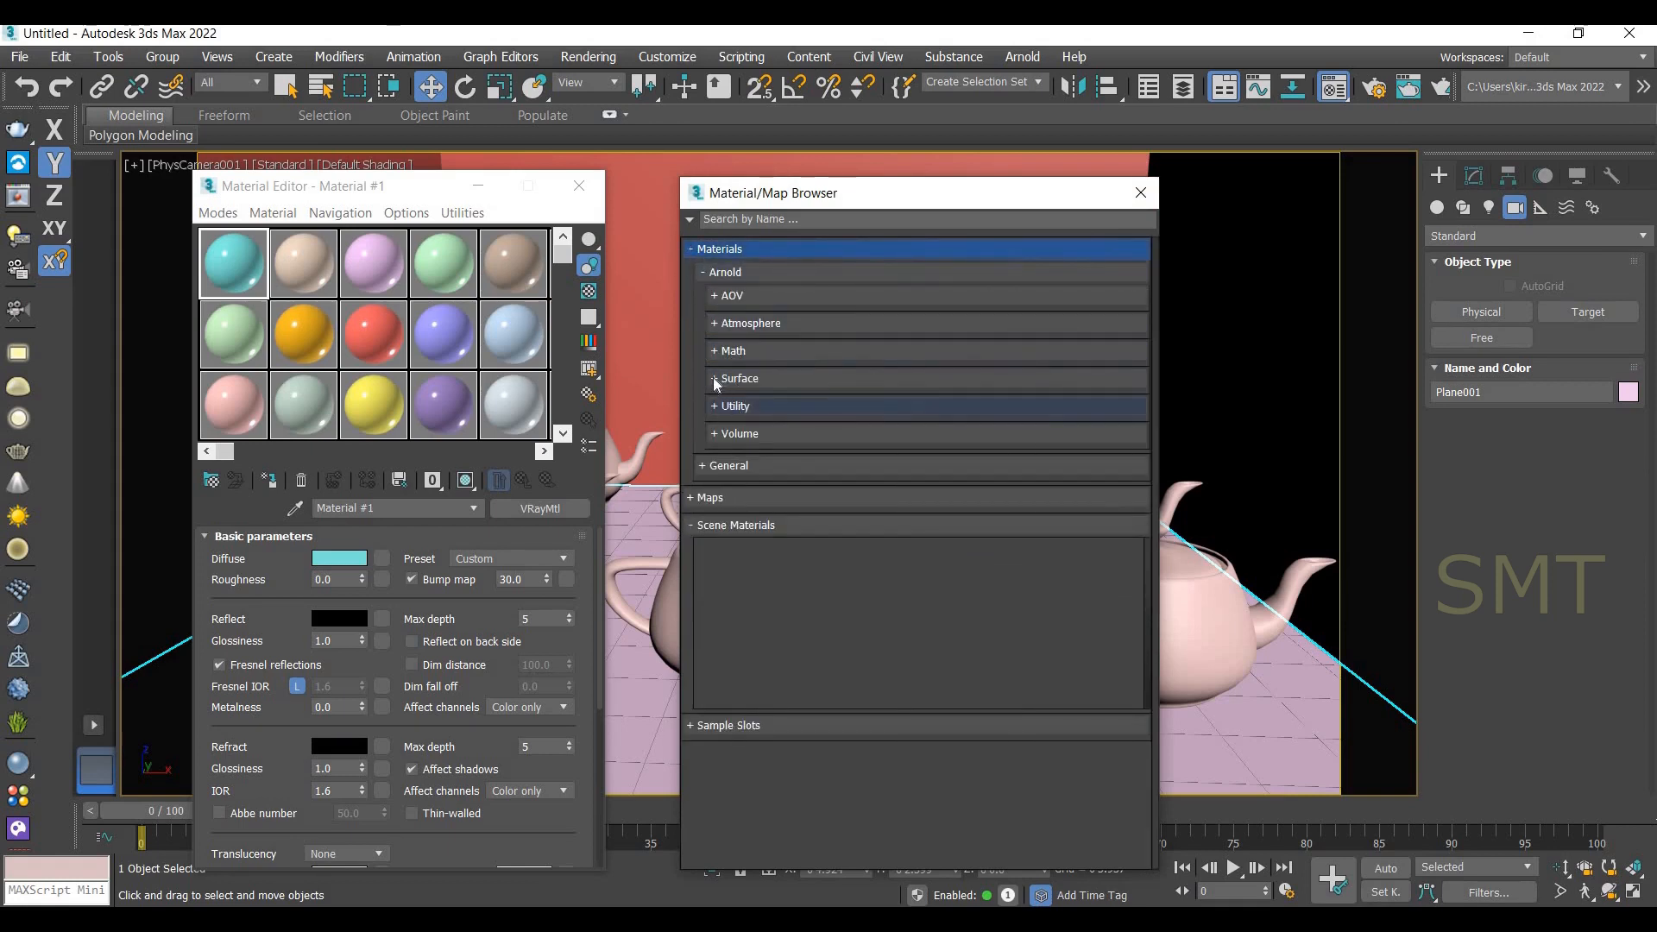
{"action": "left_click", "coordinate": [759, 378]}
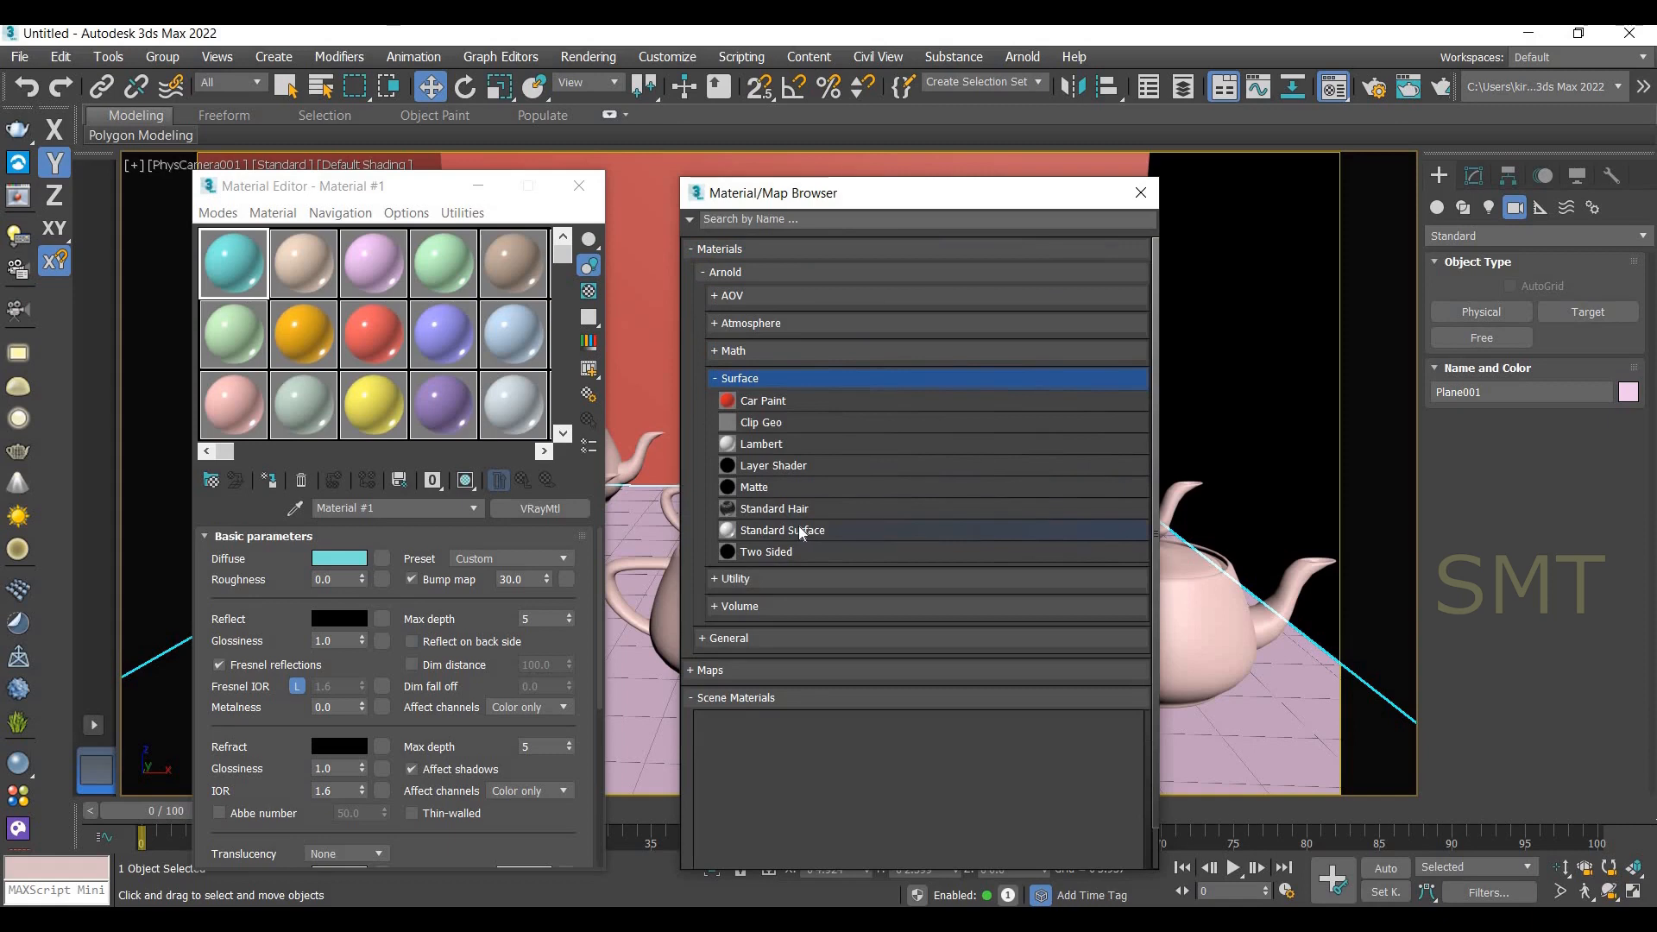
{"action": "double_click", "coordinate": [802, 530]}
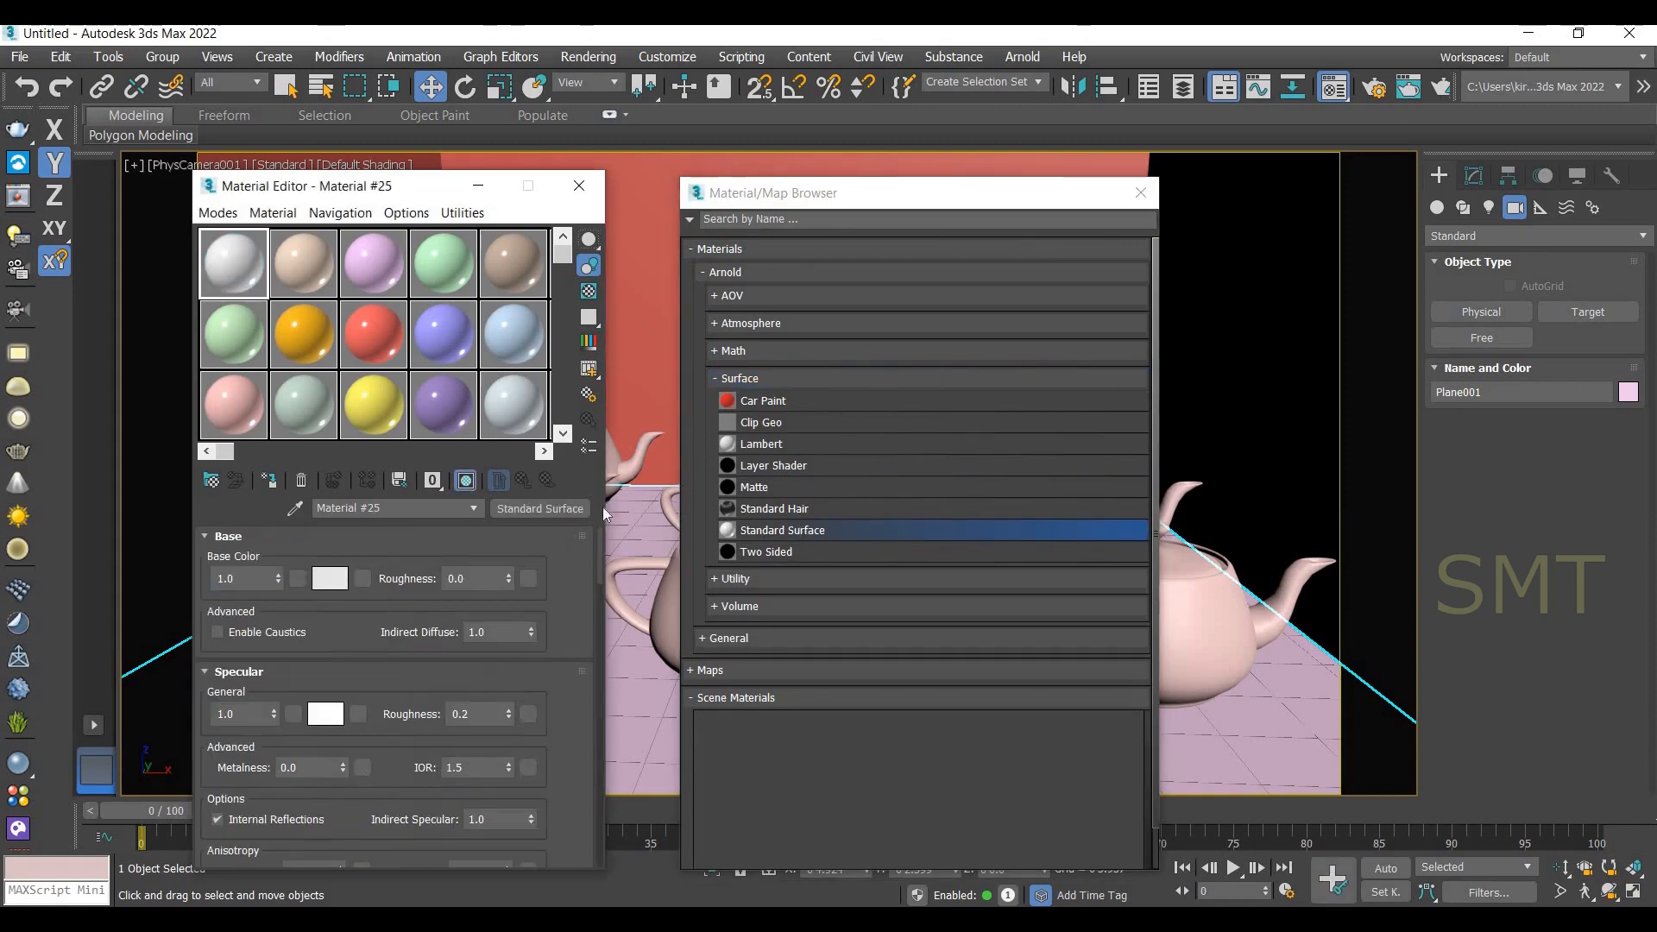
{"action": "left_click", "coordinate": [1140, 193]}
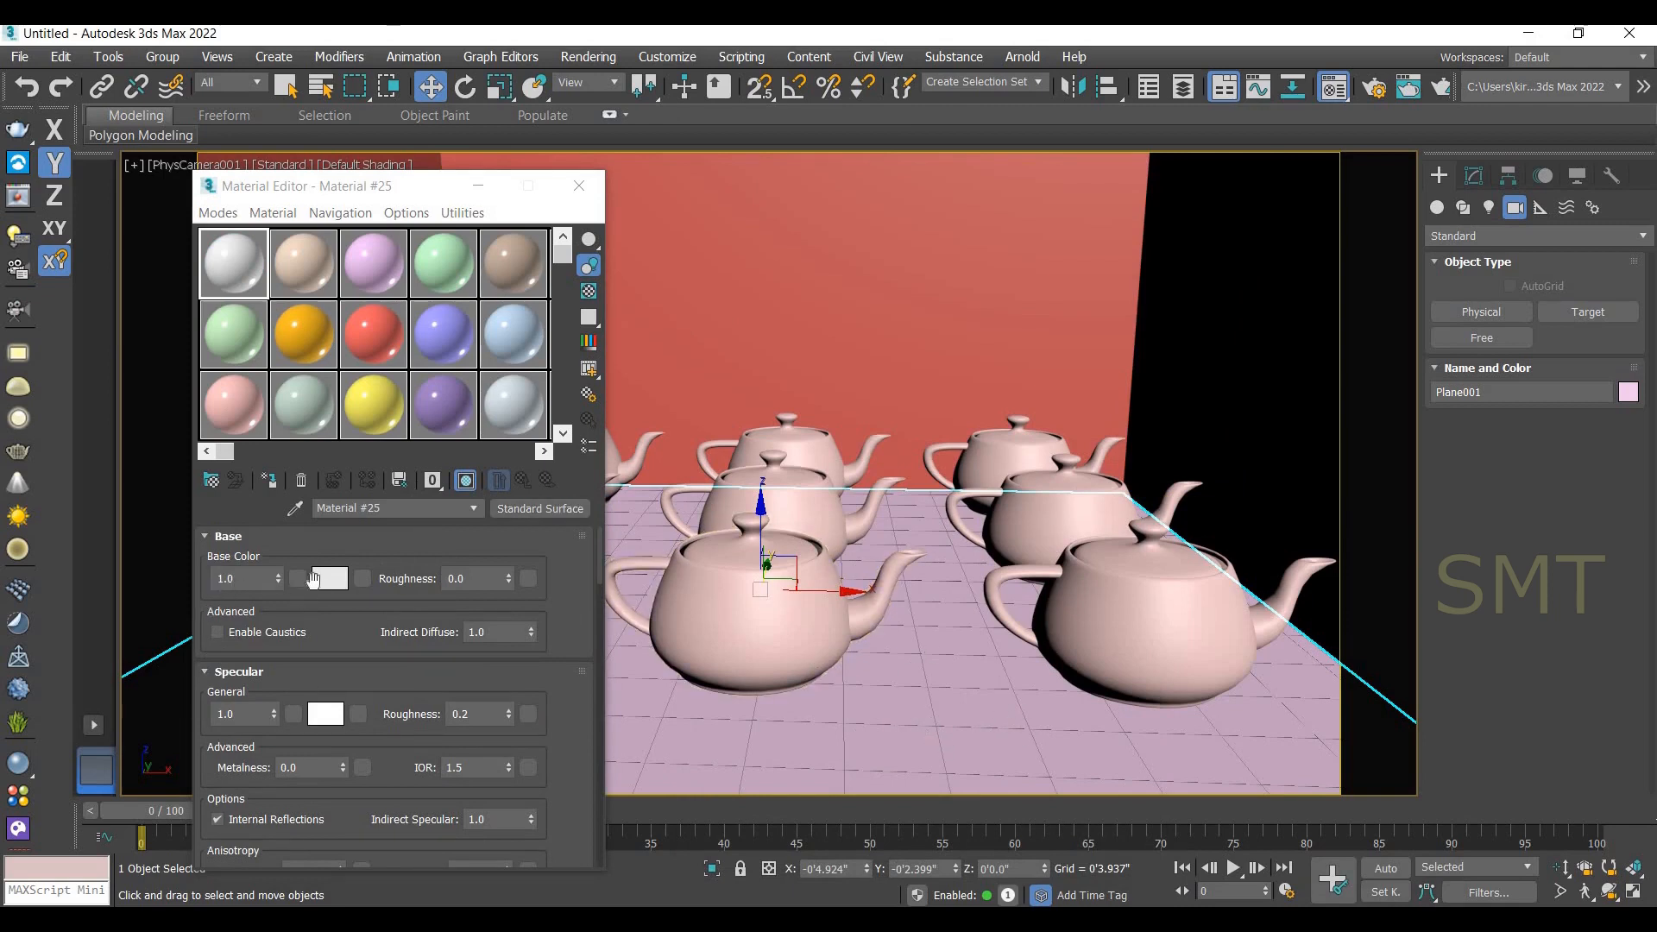
{"action": "left_click", "coordinate": [269, 481]}
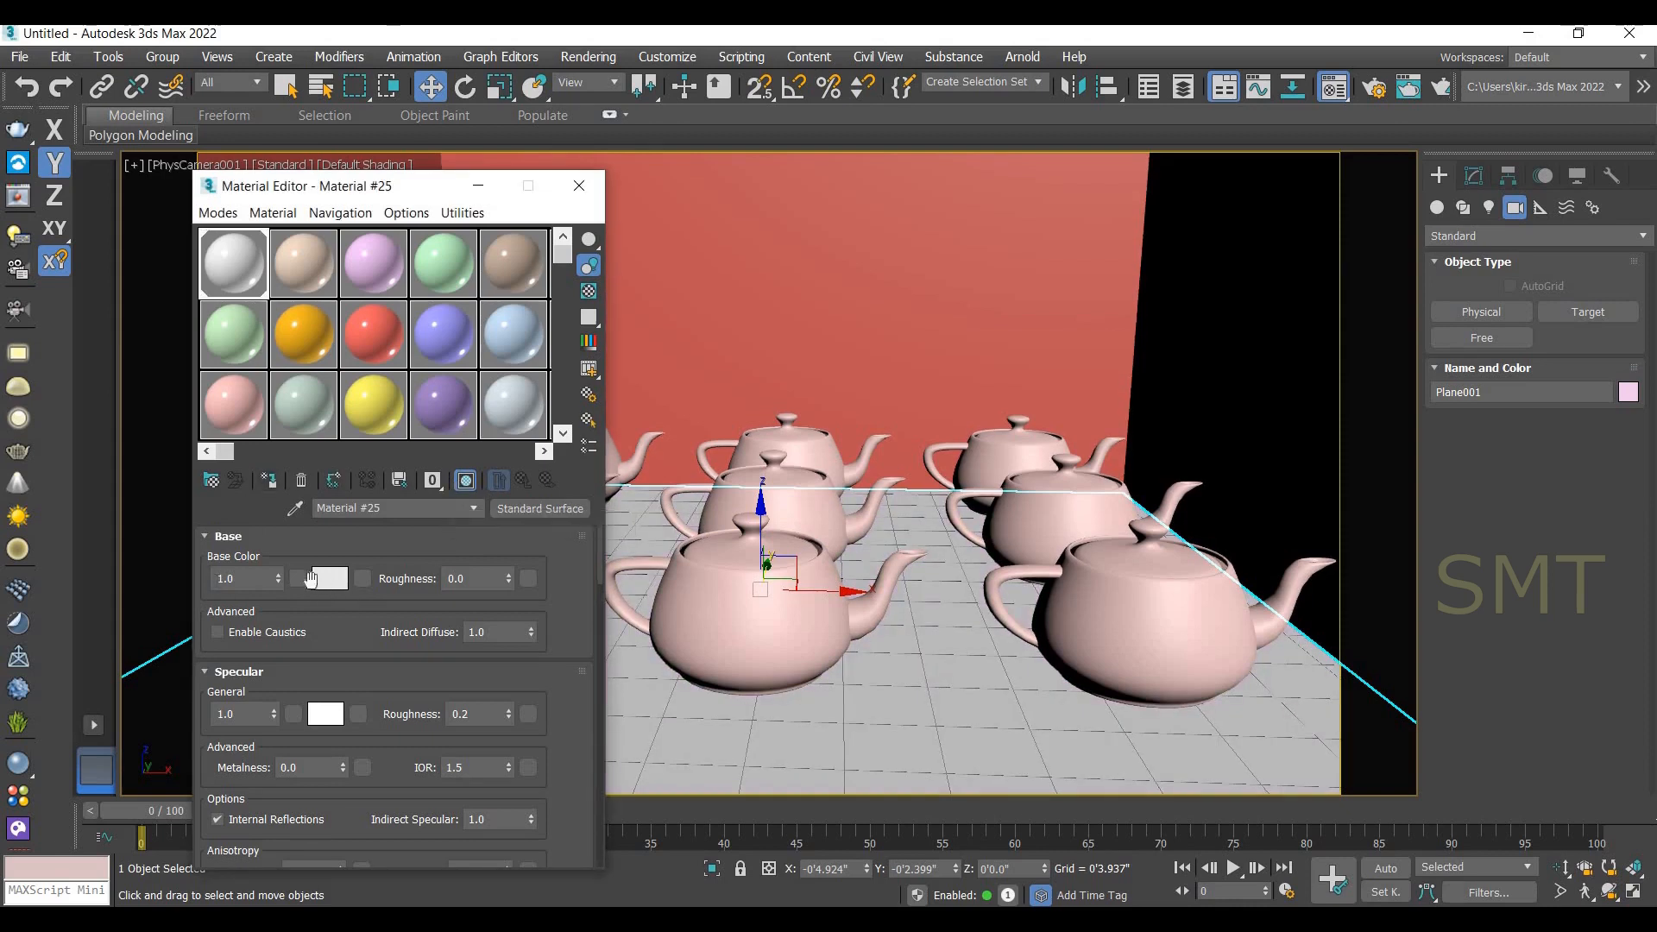
Set the floor material's base color to a pale yellow cream.
{"action": "left_click", "coordinate": [329, 578]}
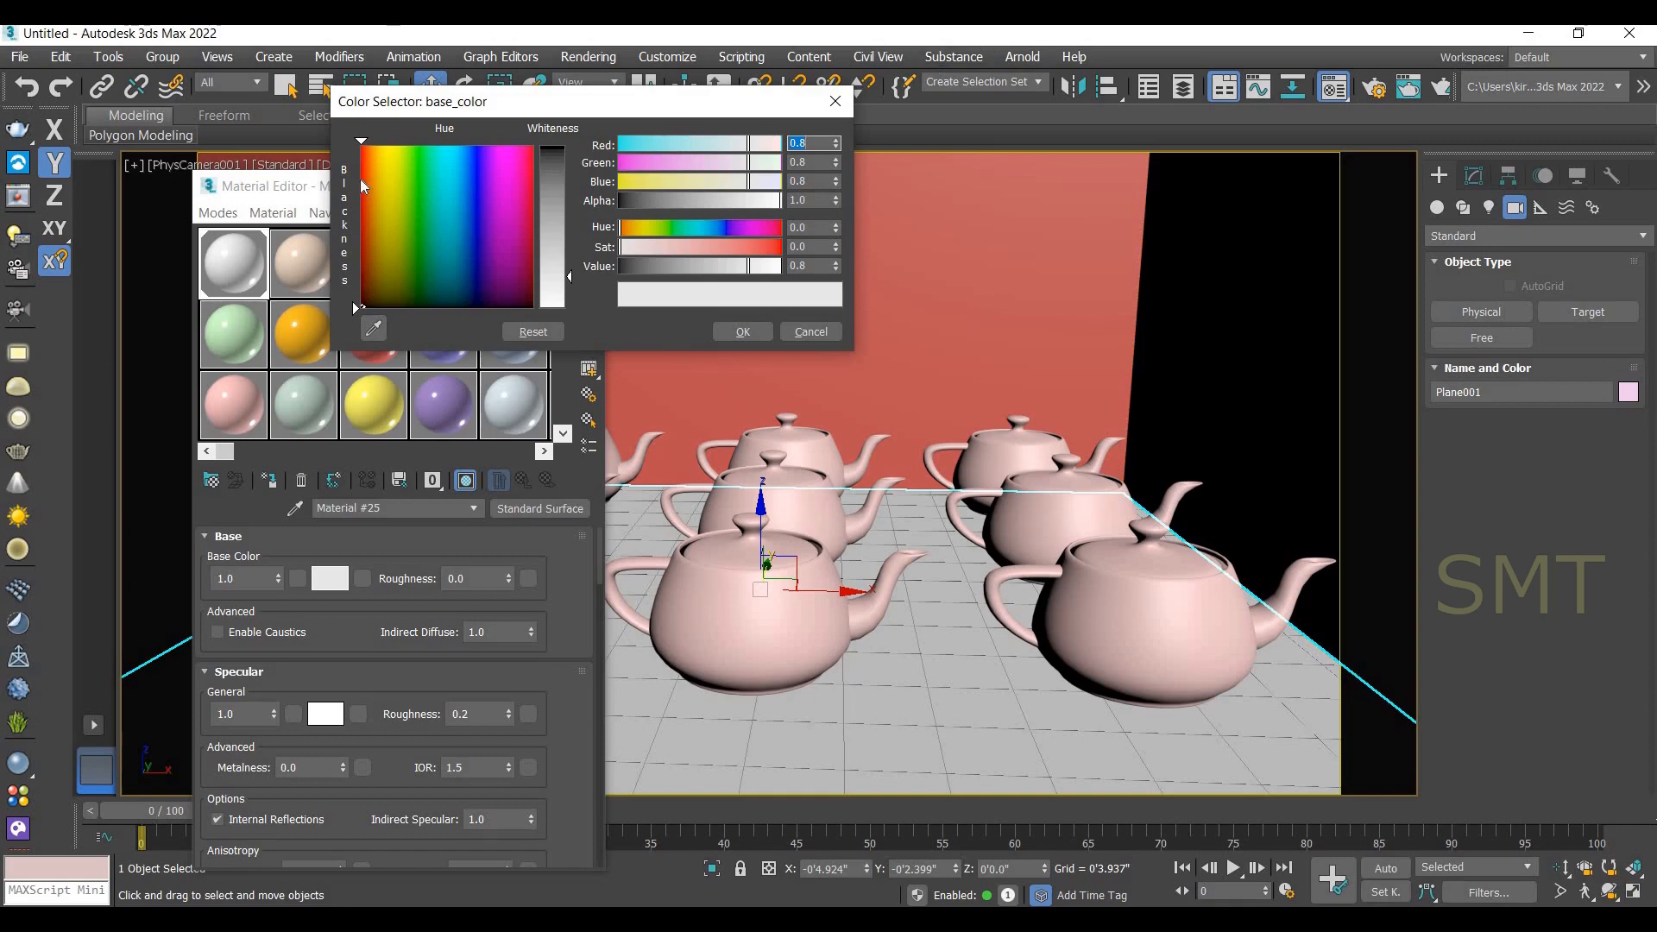
{"action": "left_click", "coordinate": [393, 154]}
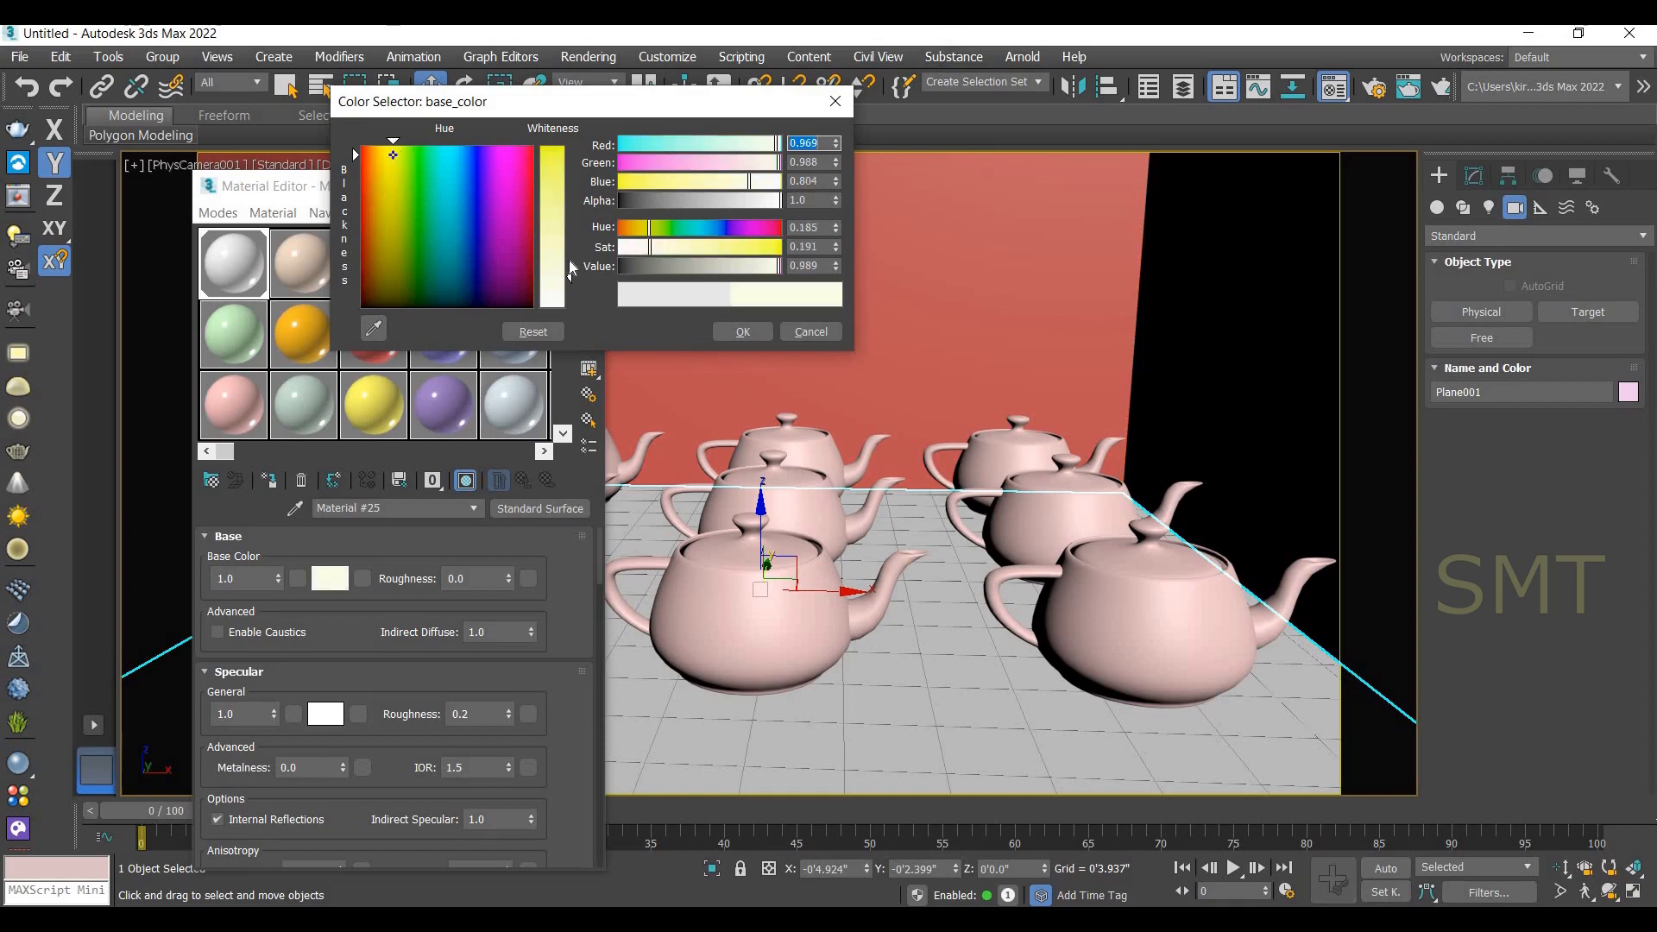
{"action": "left_click_drag", "start_coordinate": [552, 276], "coordinate": [553, 258]}
{"action": "left_click", "coordinate": [744, 332]}
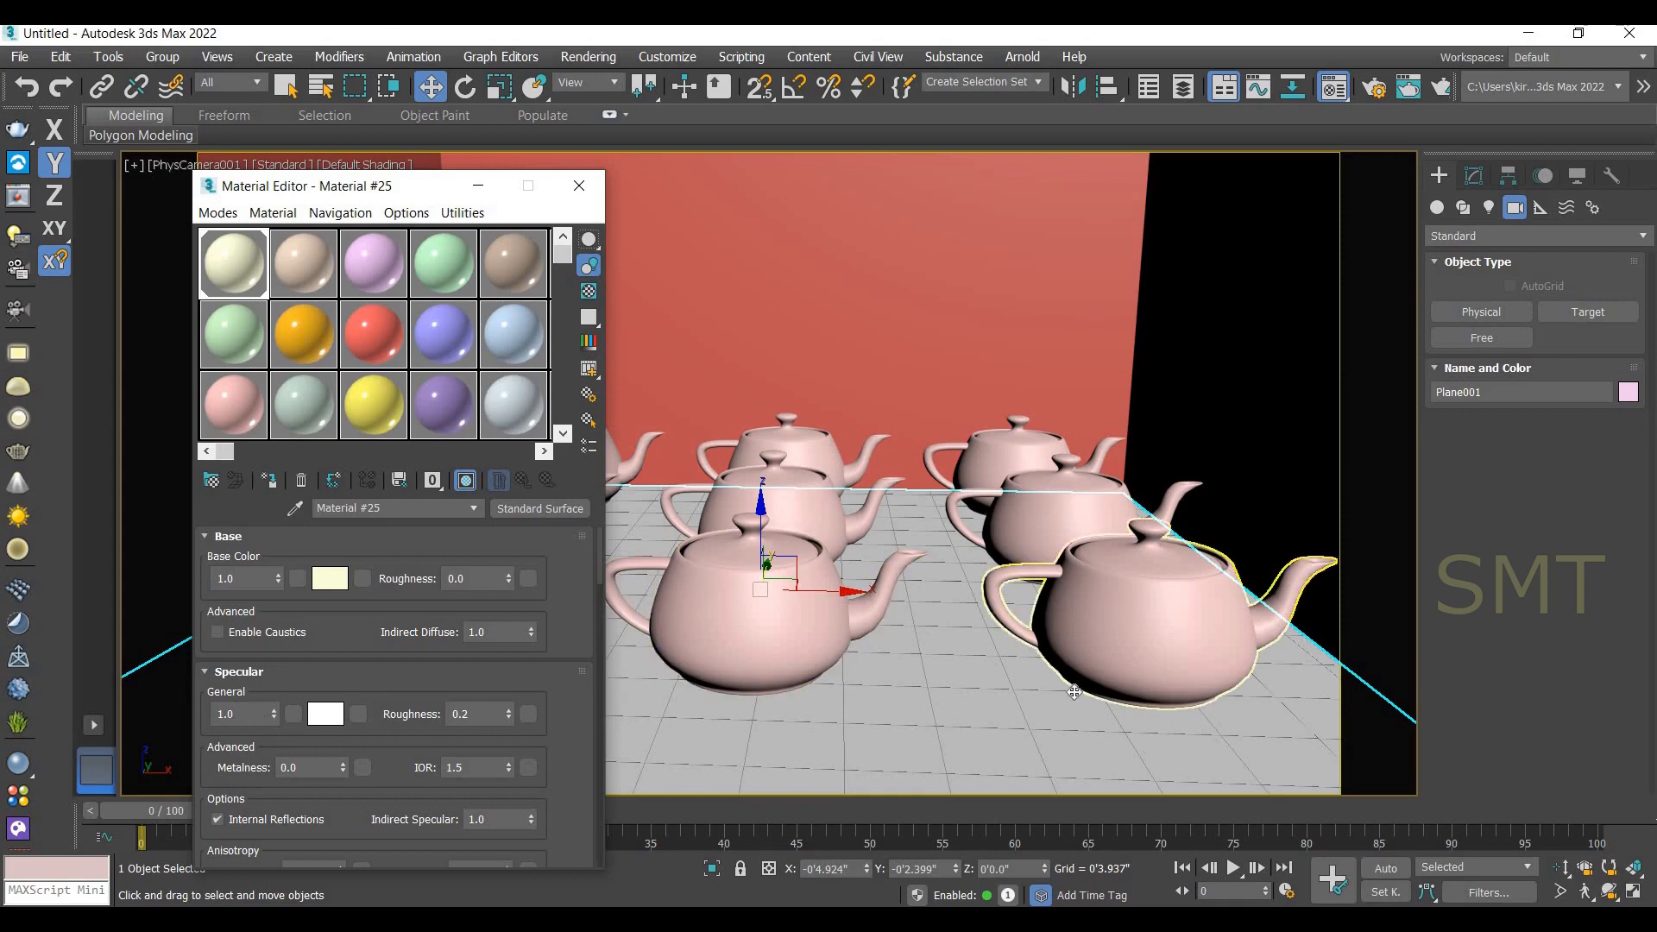
Set the material's specular weight to 0.6 and darken its specular color to a grey of about 0.478.
{"action": "left_click", "coordinate": [273, 719]}
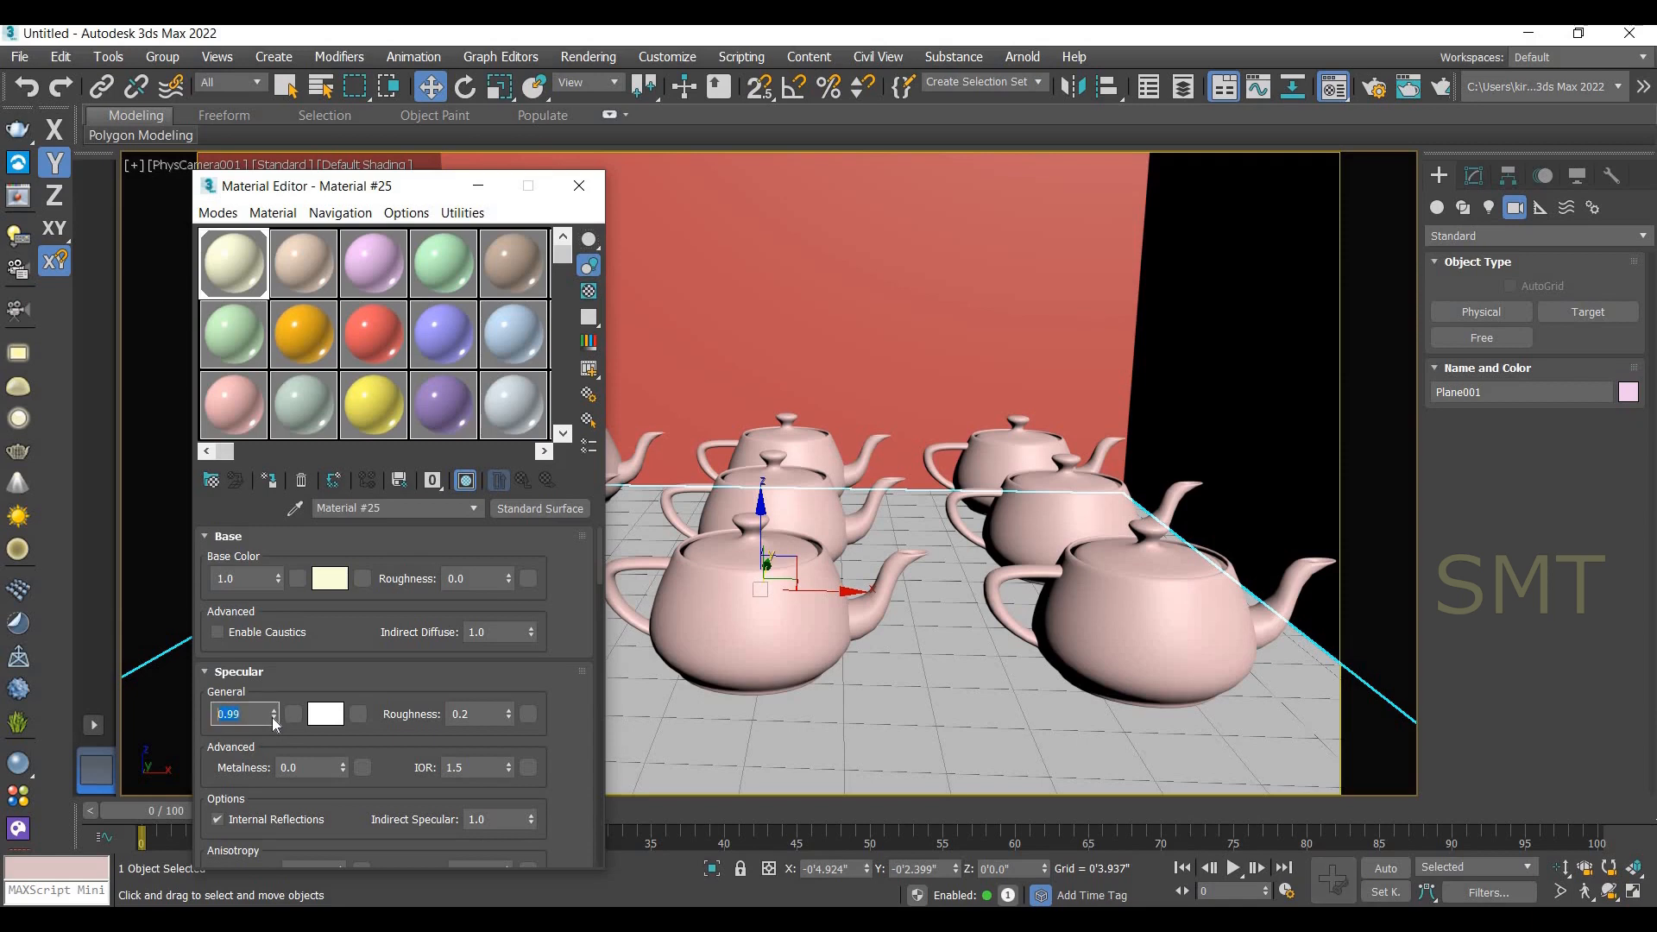
{"action": "left_click_drag", "start_coordinate": [273, 724], "coordinate": [278, 725]}
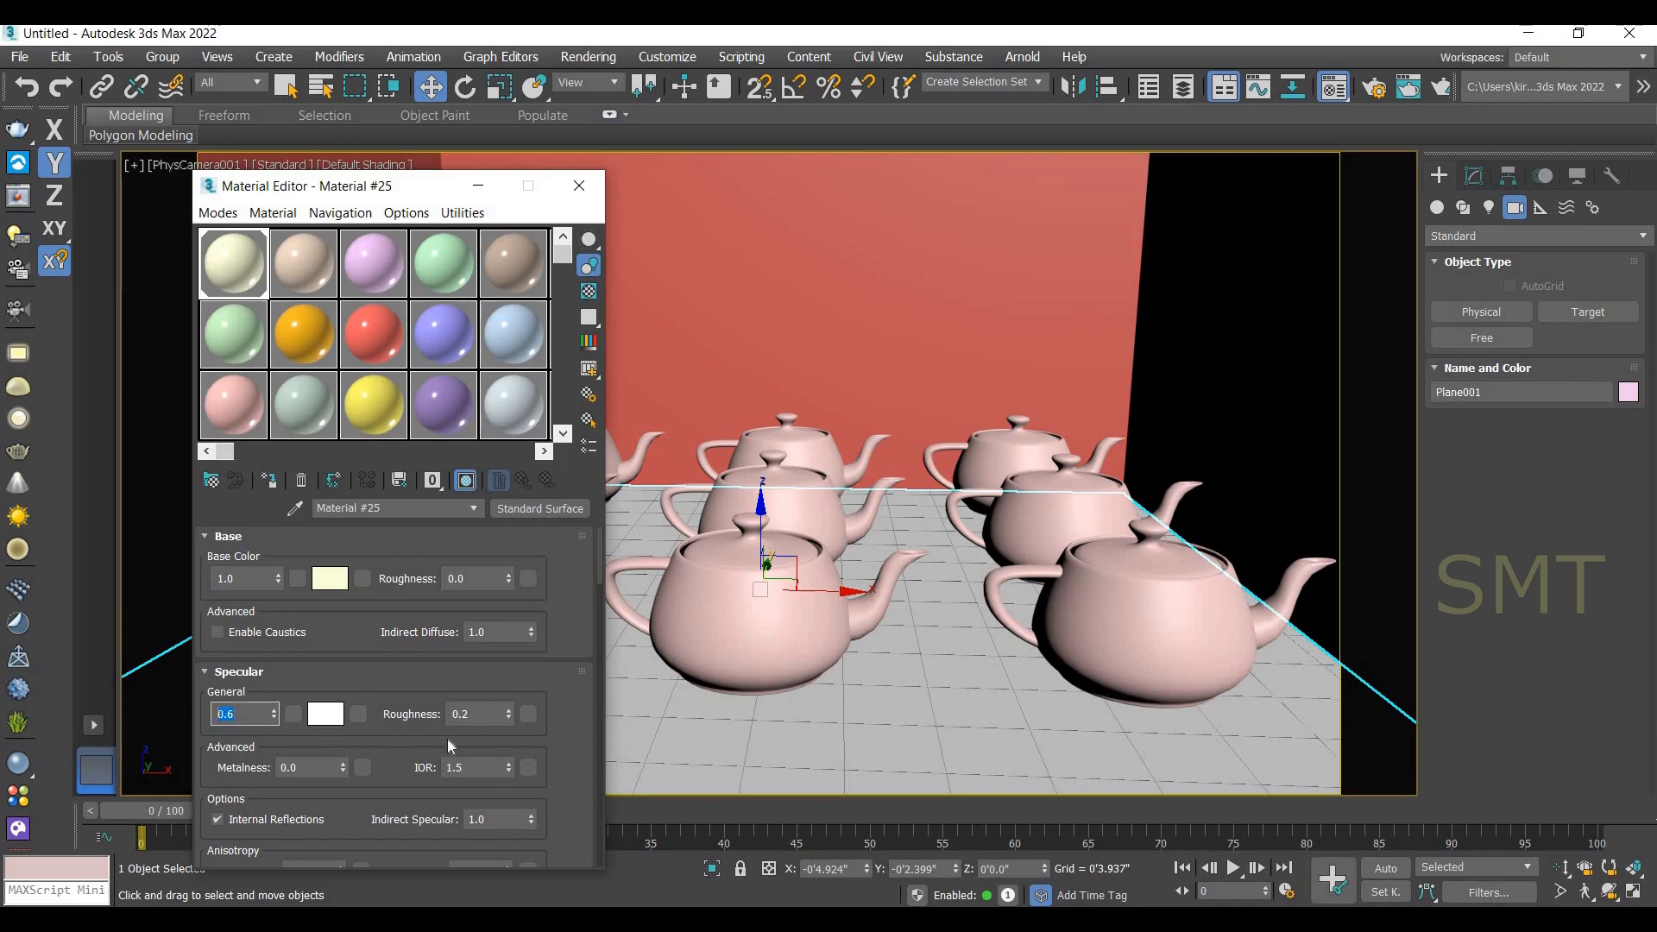
{"action": "left_click", "coordinate": [326, 715]}
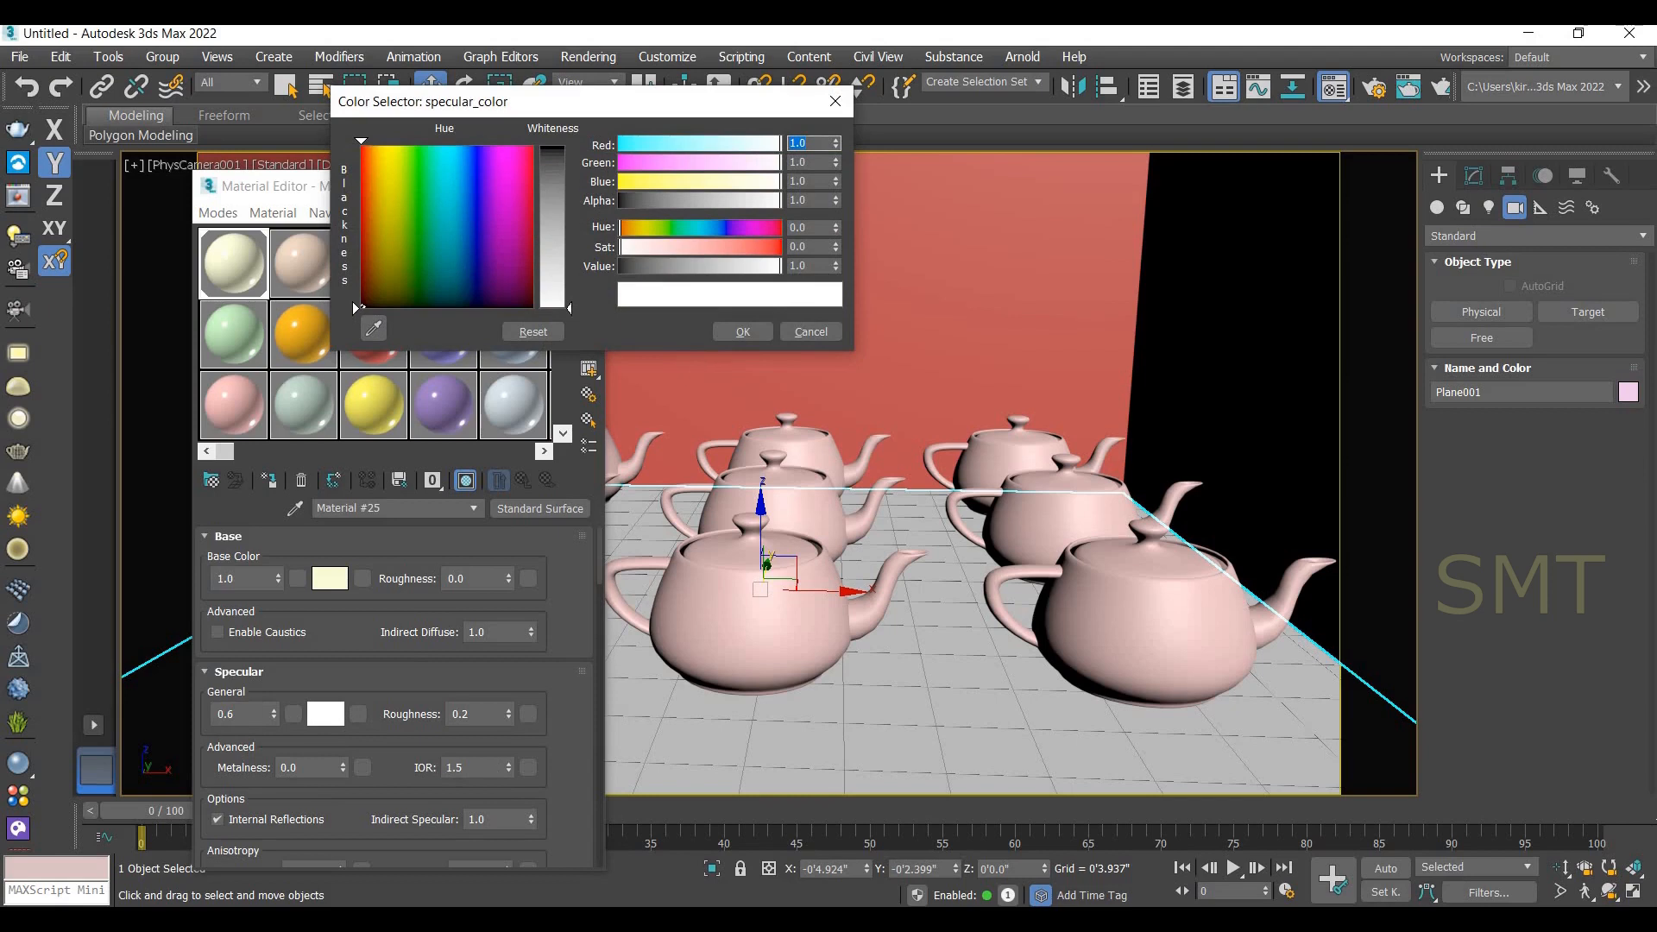
{"action": "left_click_drag", "start_coordinate": [569, 308], "coordinate": [569, 225]}
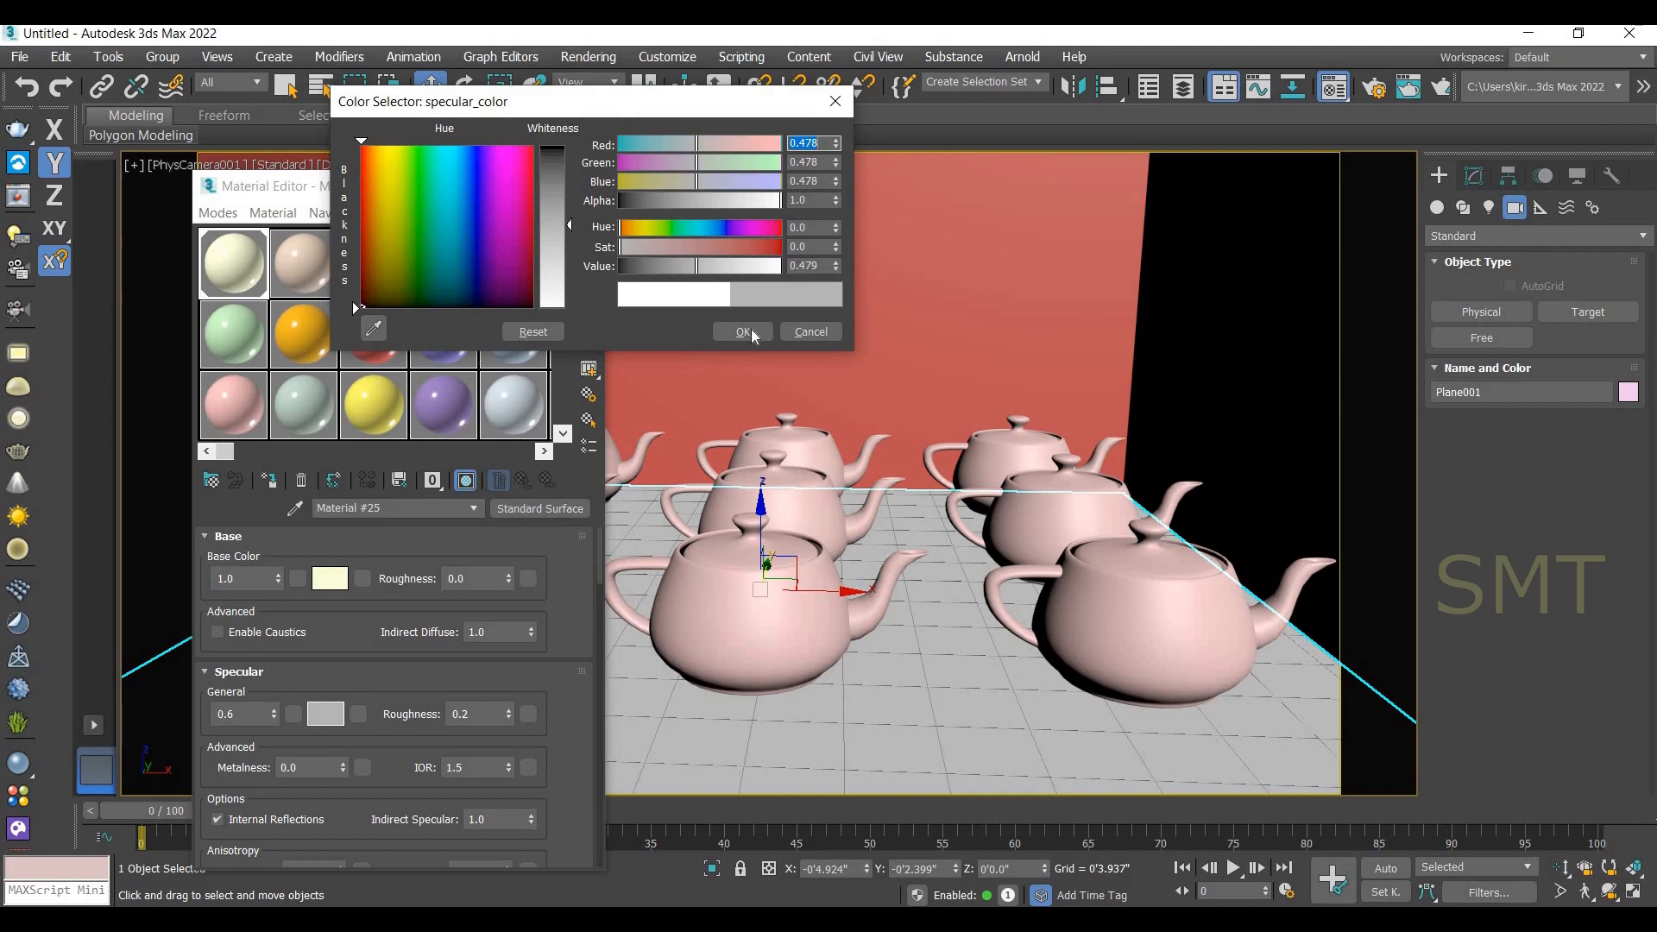
{"action": "left_click", "coordinate": [747, 330]}
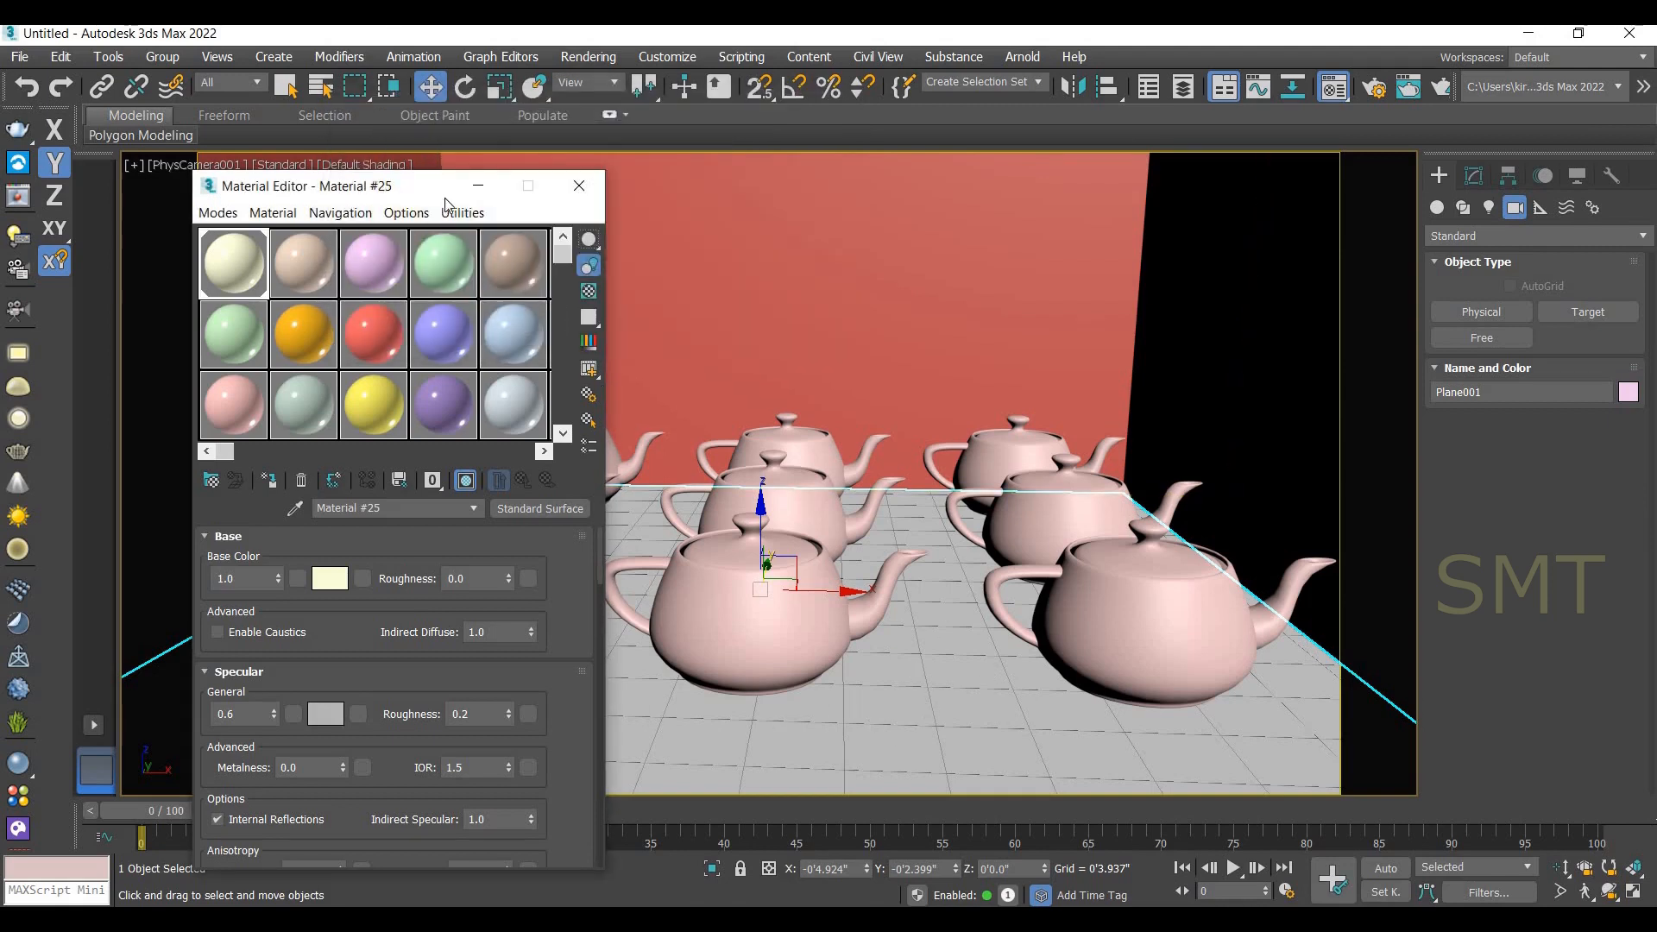
Assign the cream Standard Surface material to the left, back and right wall boxes.
{"action": "left_click_drag", "start_coordinate": [446, 198], "coordinate": [1108, 398]}
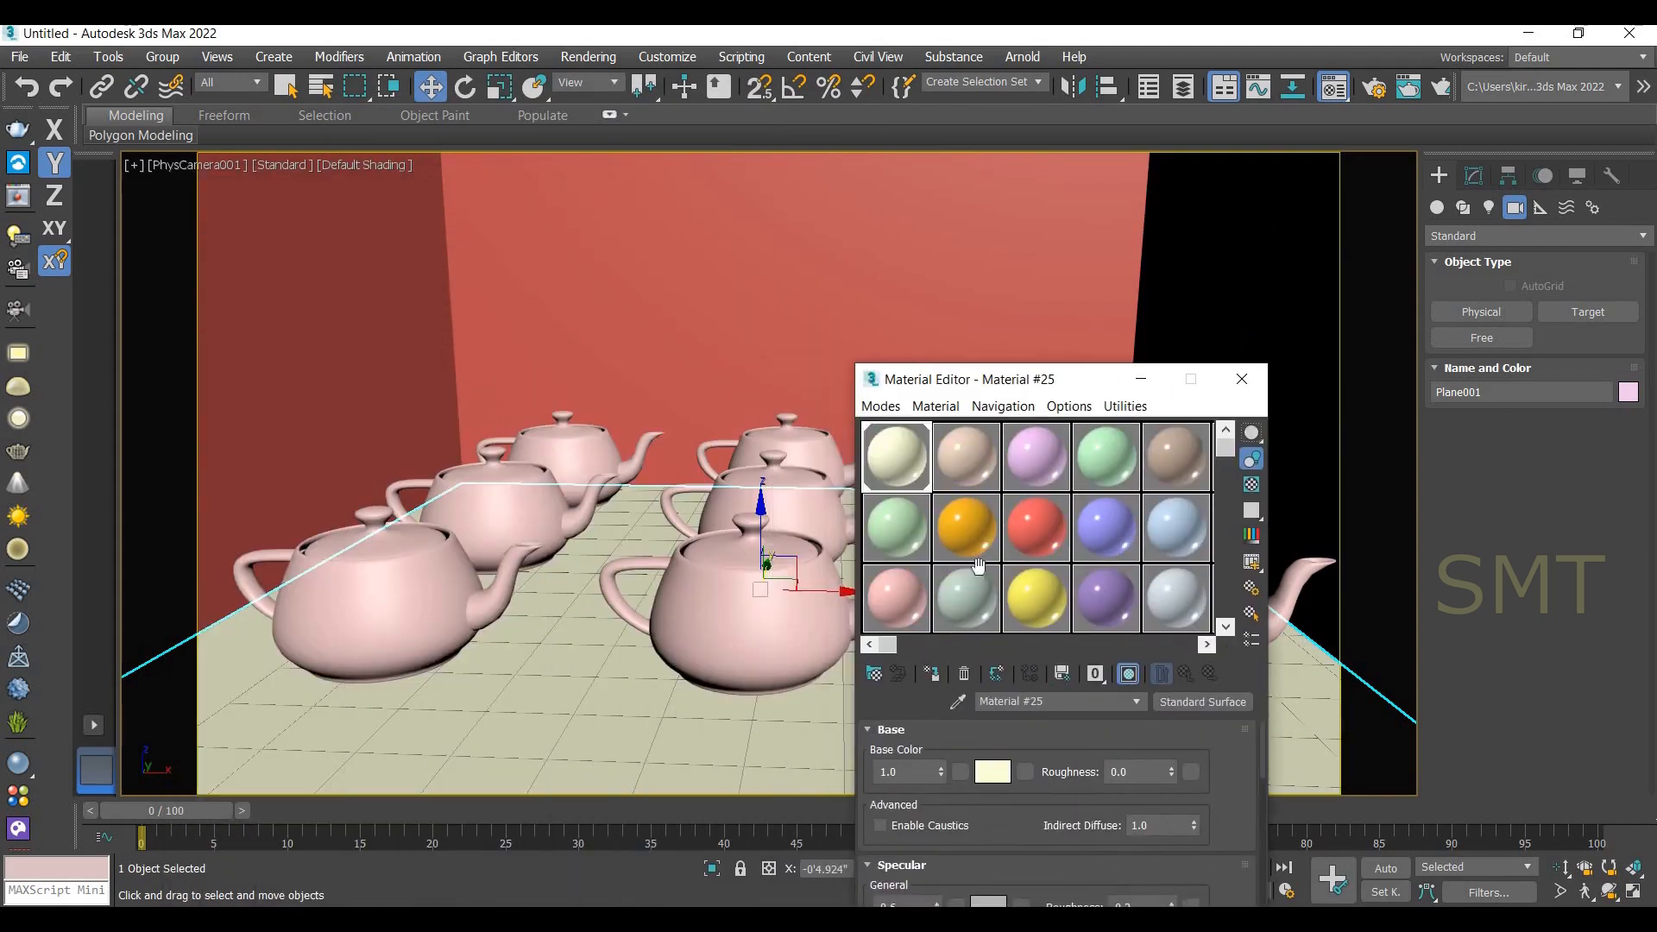
{"action": "left_click", "coordinate": [302, 300]}
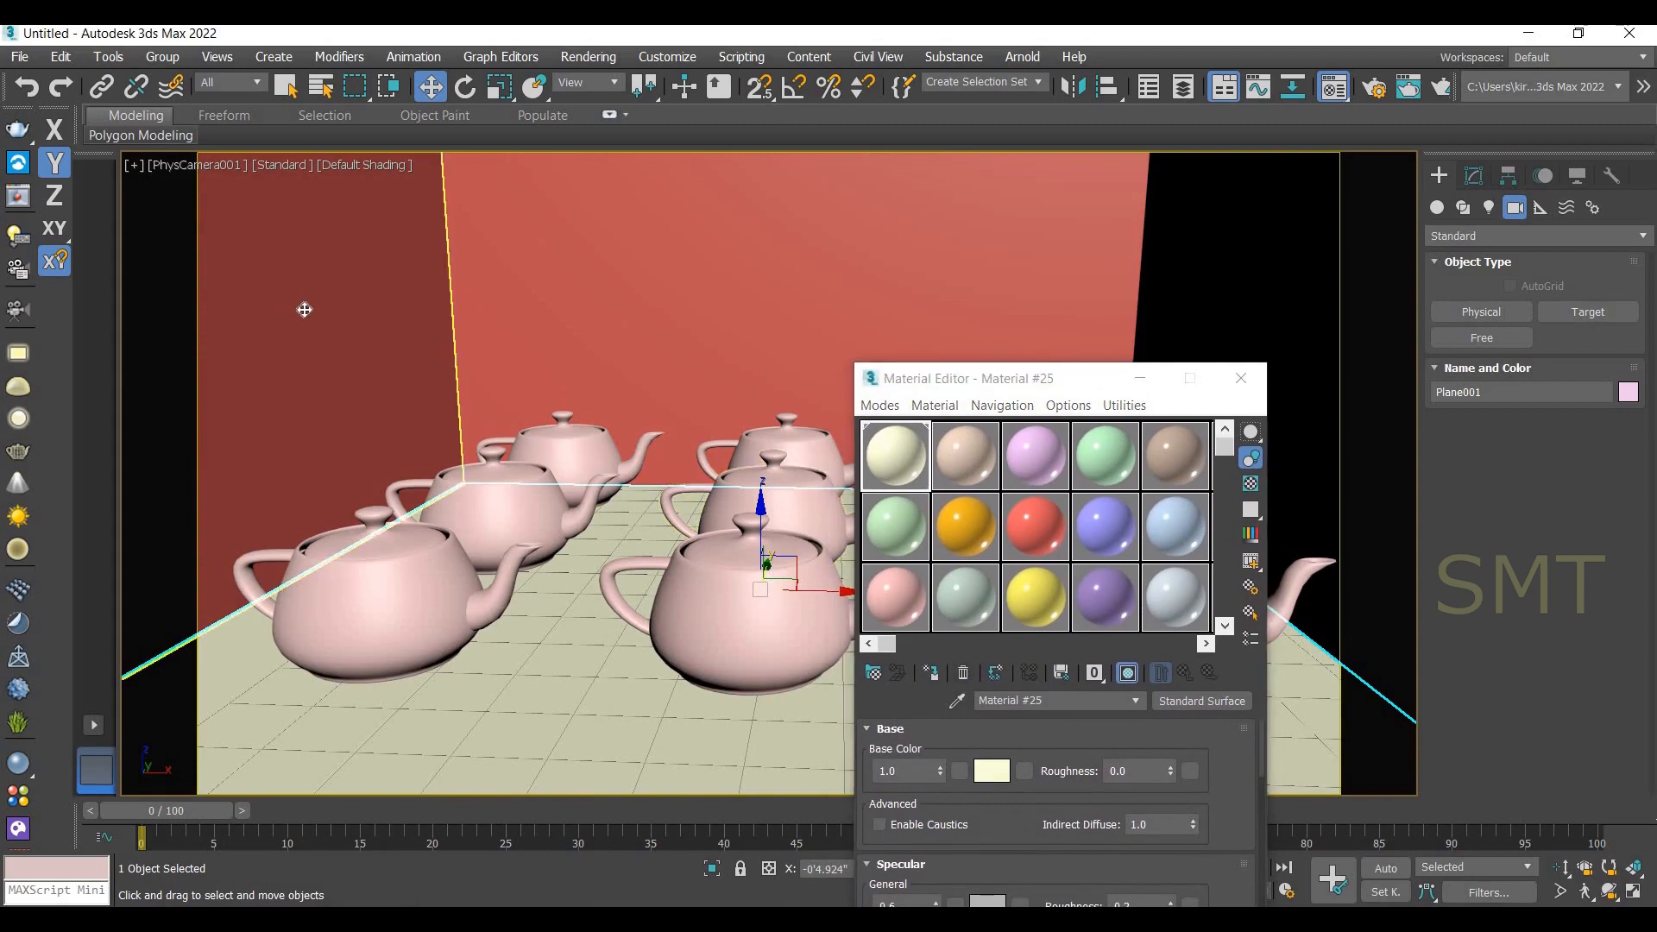
{"action": "left_click", "coordinate": [929, 672]}
{"action": "left_click", "coordinate": [592, 287]}
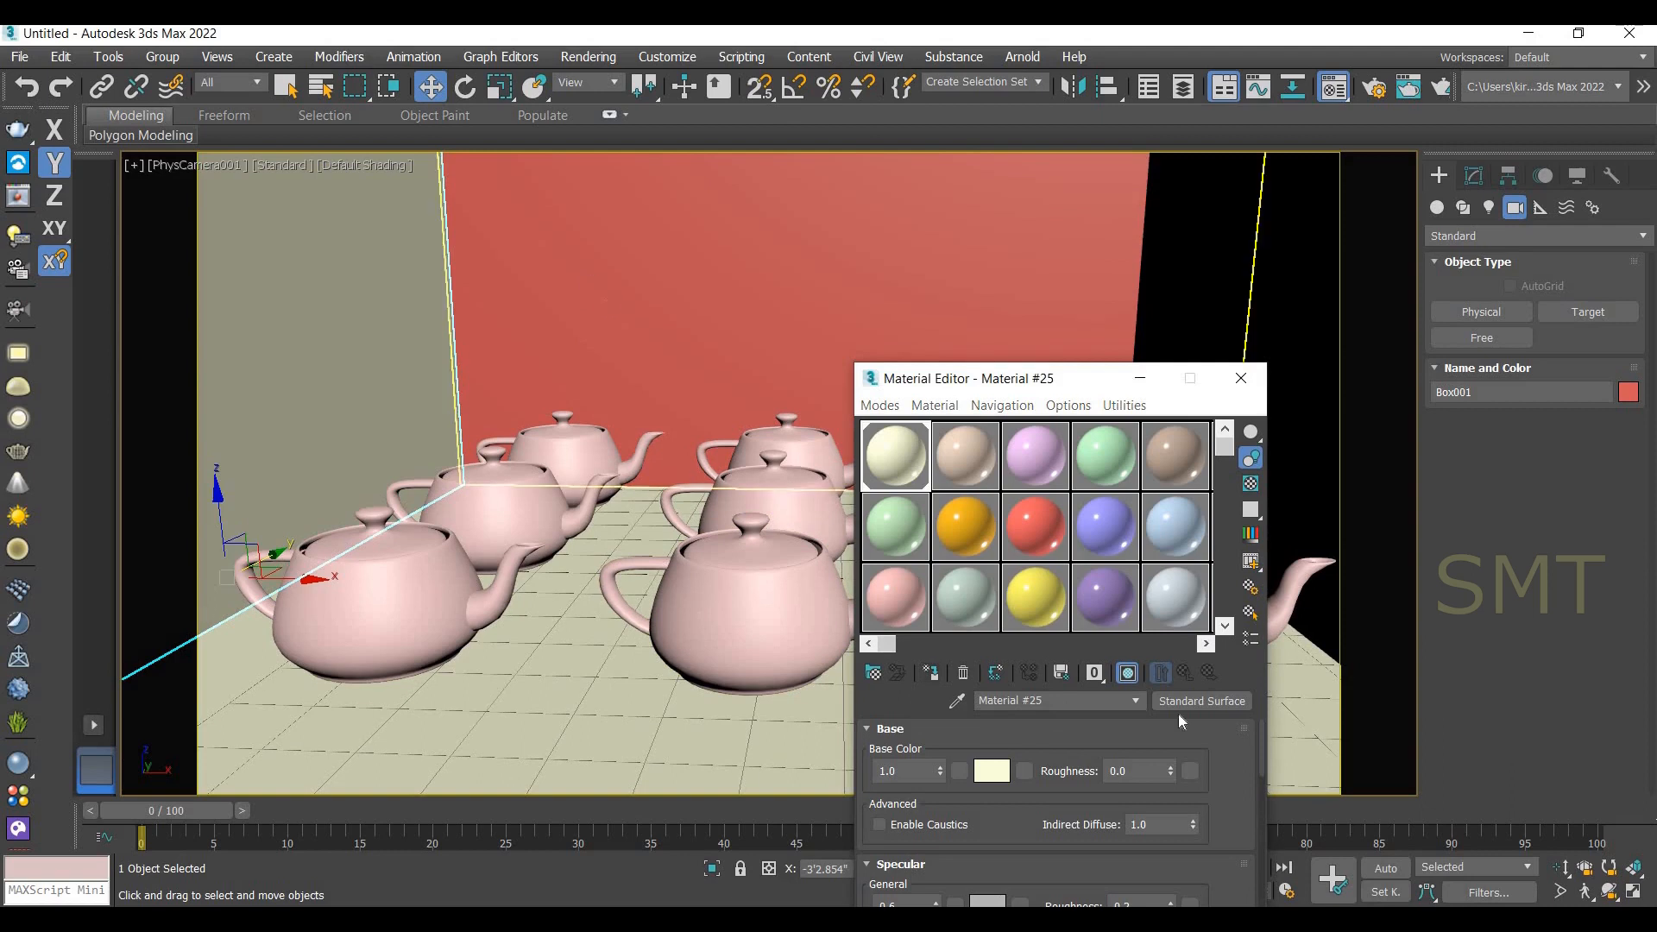
{"action": "left_click_drag", "start_coordinate": [1012, 485], "coordinate": [387, 356]}
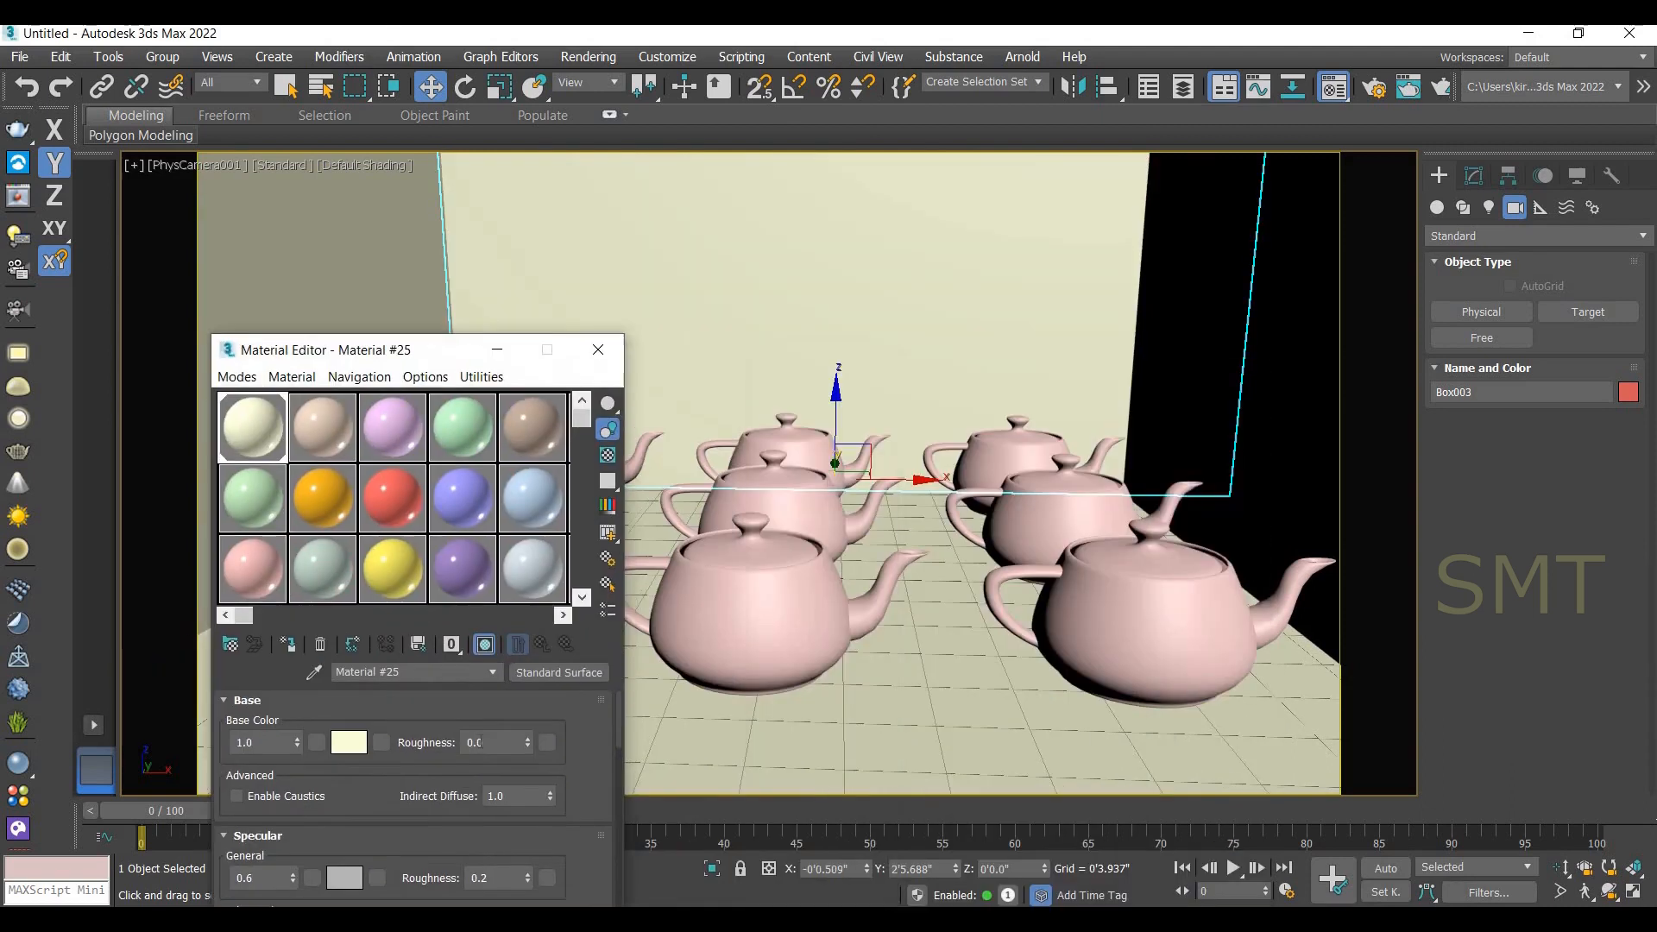
{"action": "left_click", "coordinate": [1225, 396]}
{"action": "left_click", "coordinate": [287, 644]}
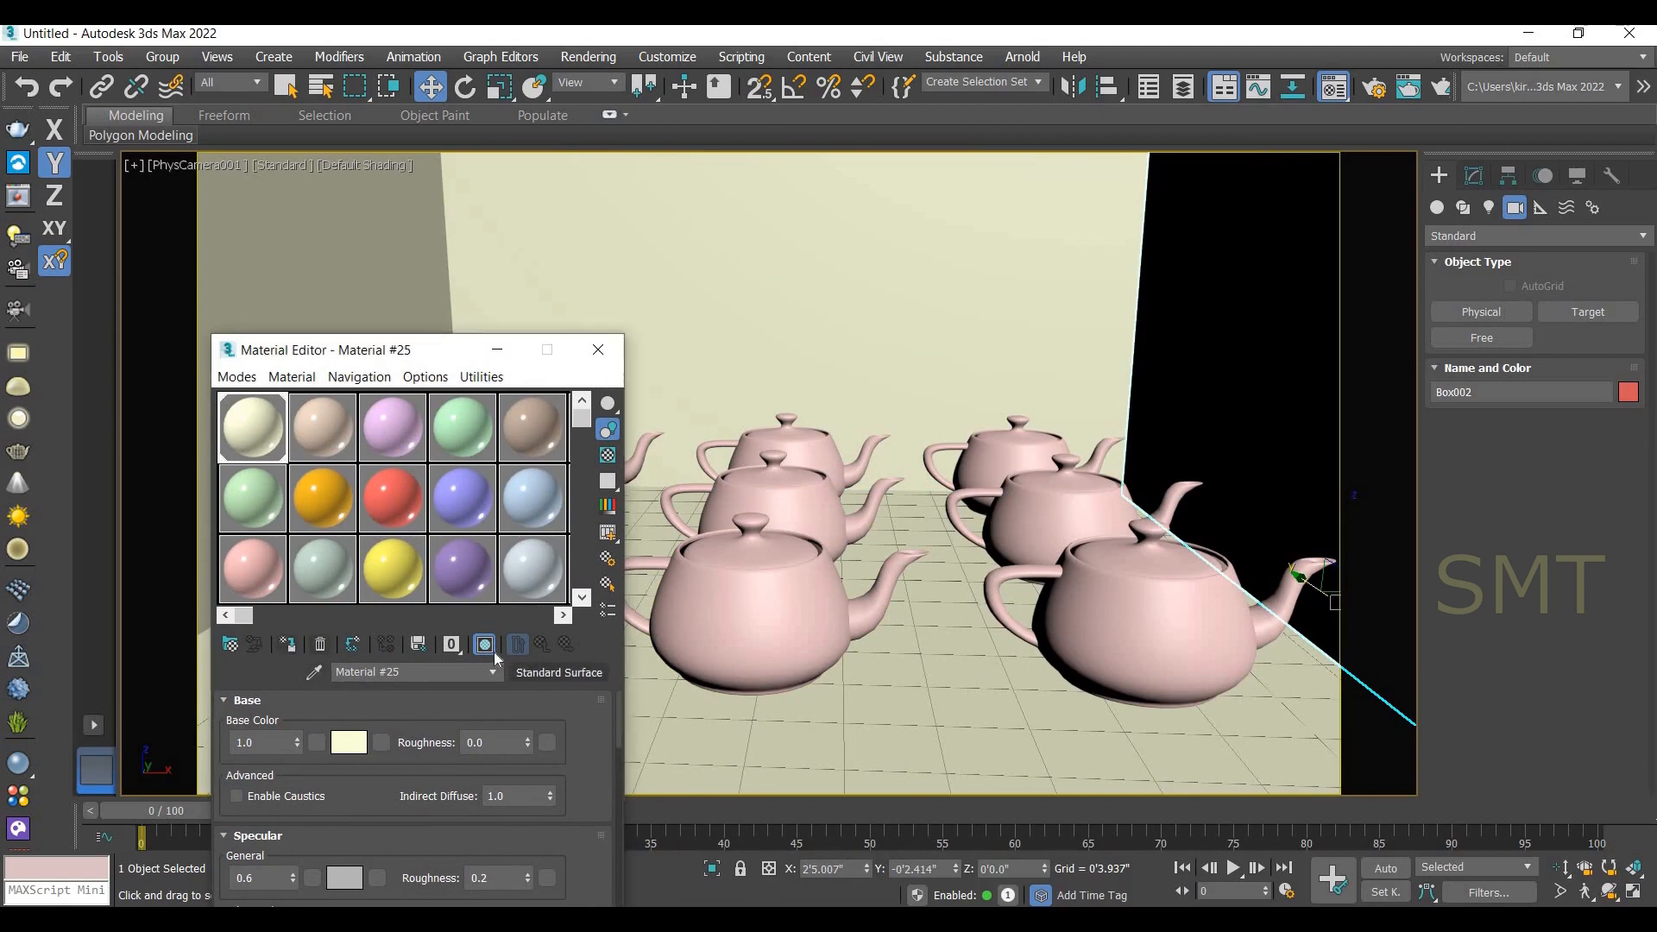
{"action": "left_click", "coordinate": [1055, 749]}
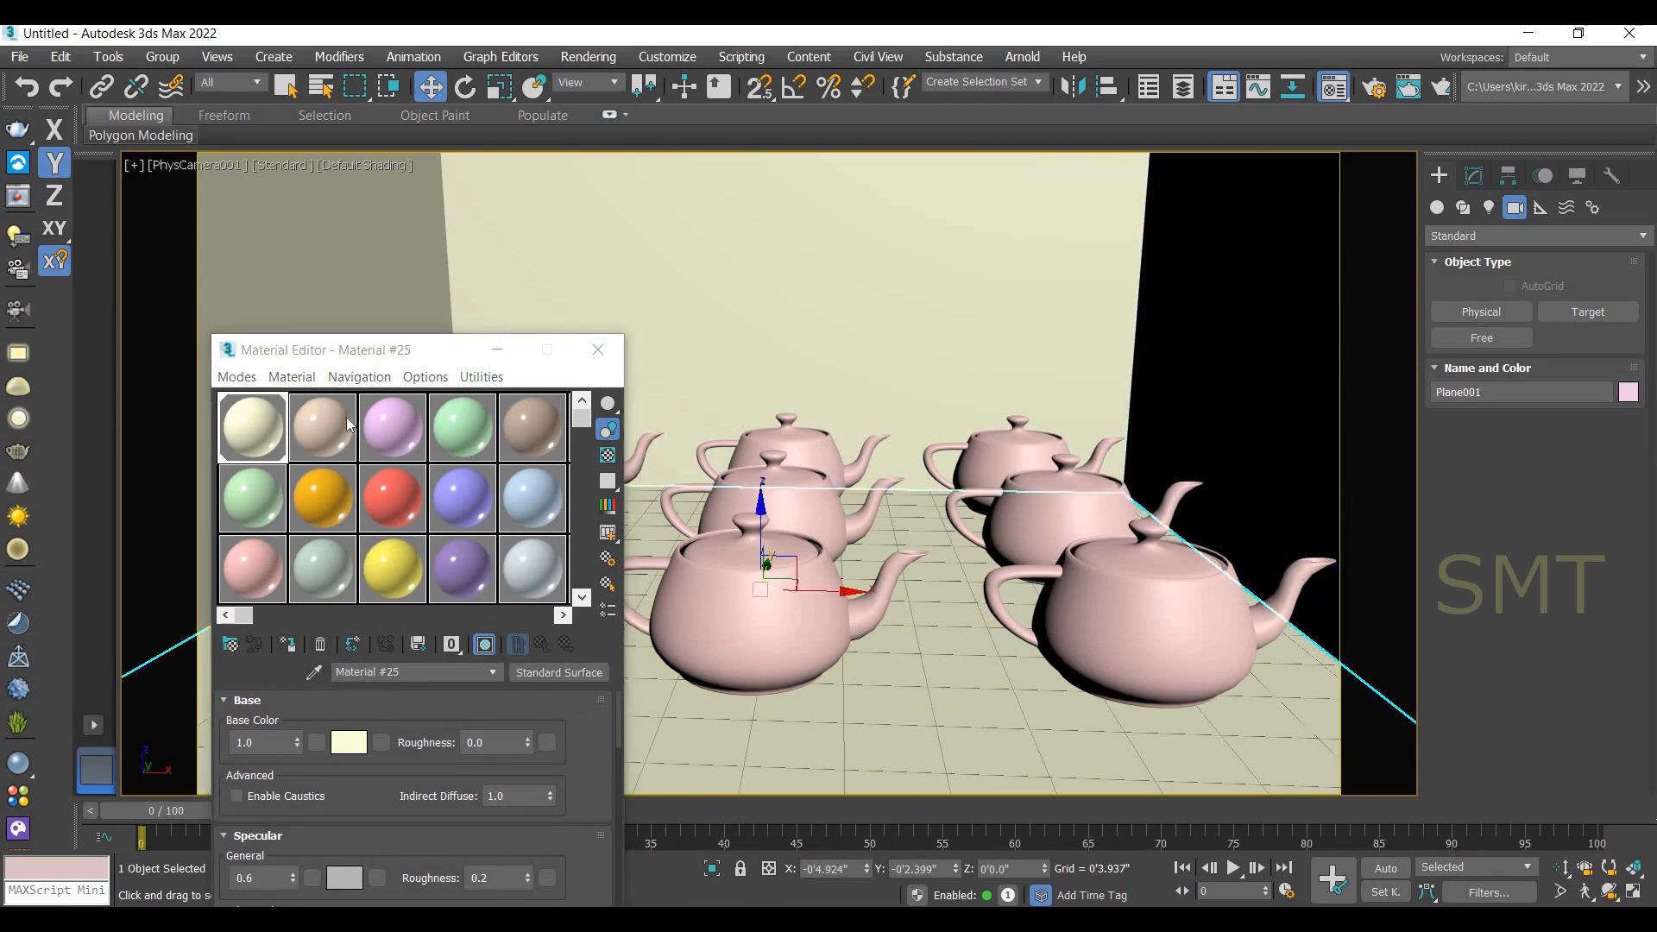
Change the second sample slot's material to an Arnold Standard Surface.
{"action": "left_click", "coordinate": [304, 425]}
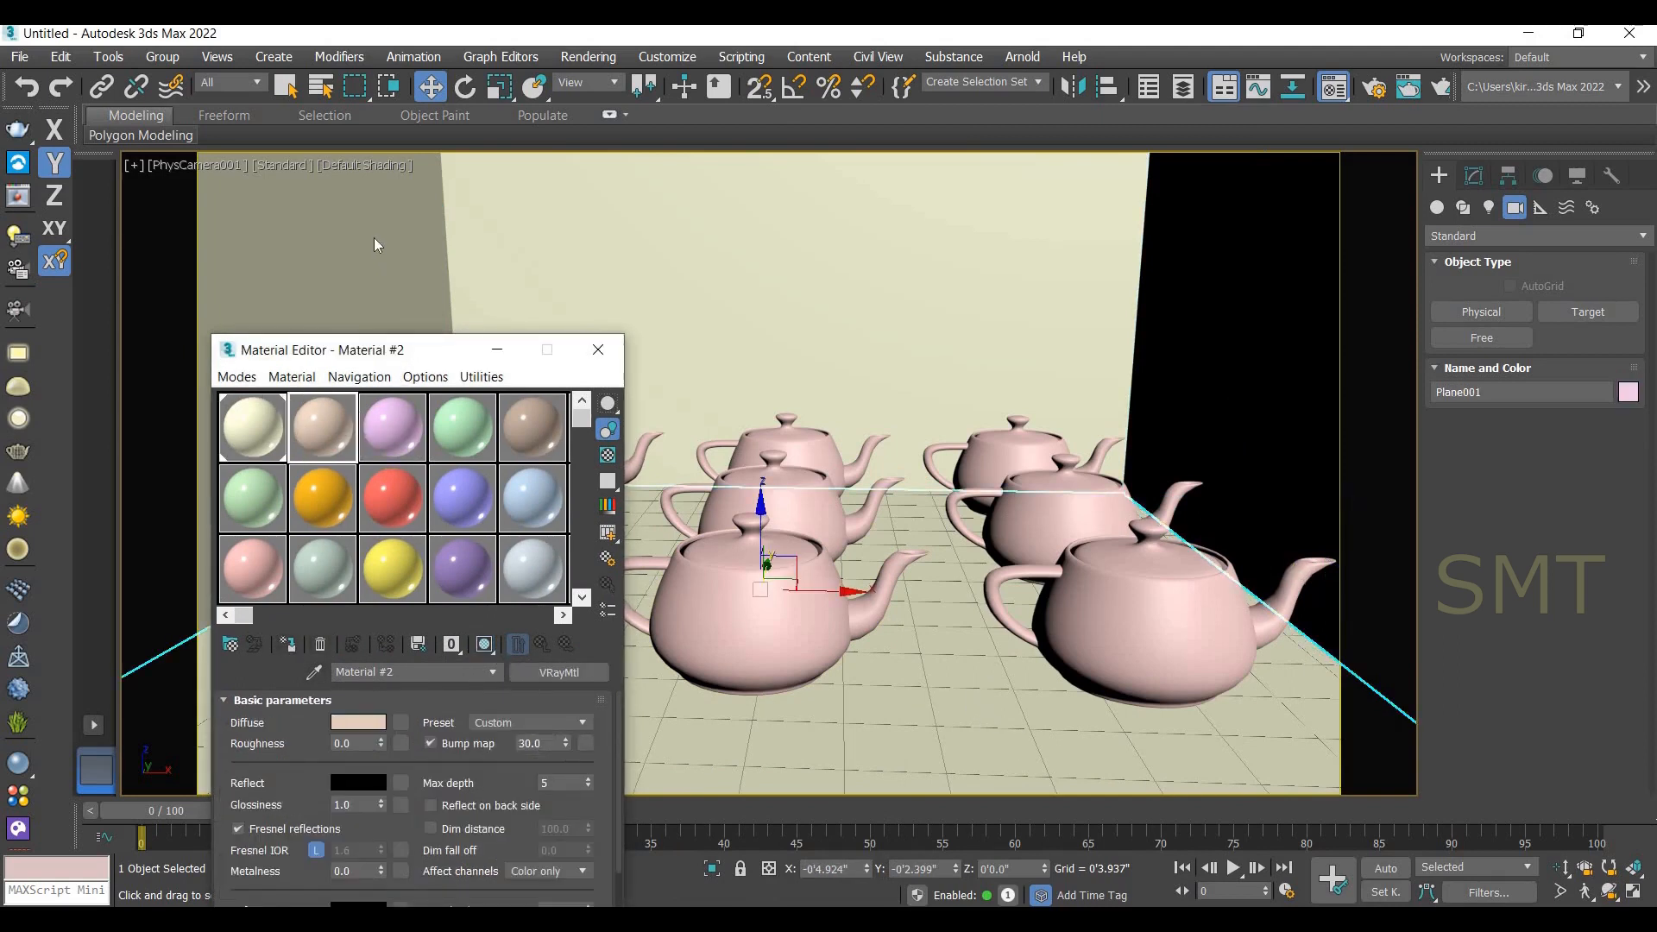
{"action": "left_click_drag", "start_coordinate": [412, 353], "coordinate": [375, 233]}
{"action": "left_click", "coordinate": [511, 552]}
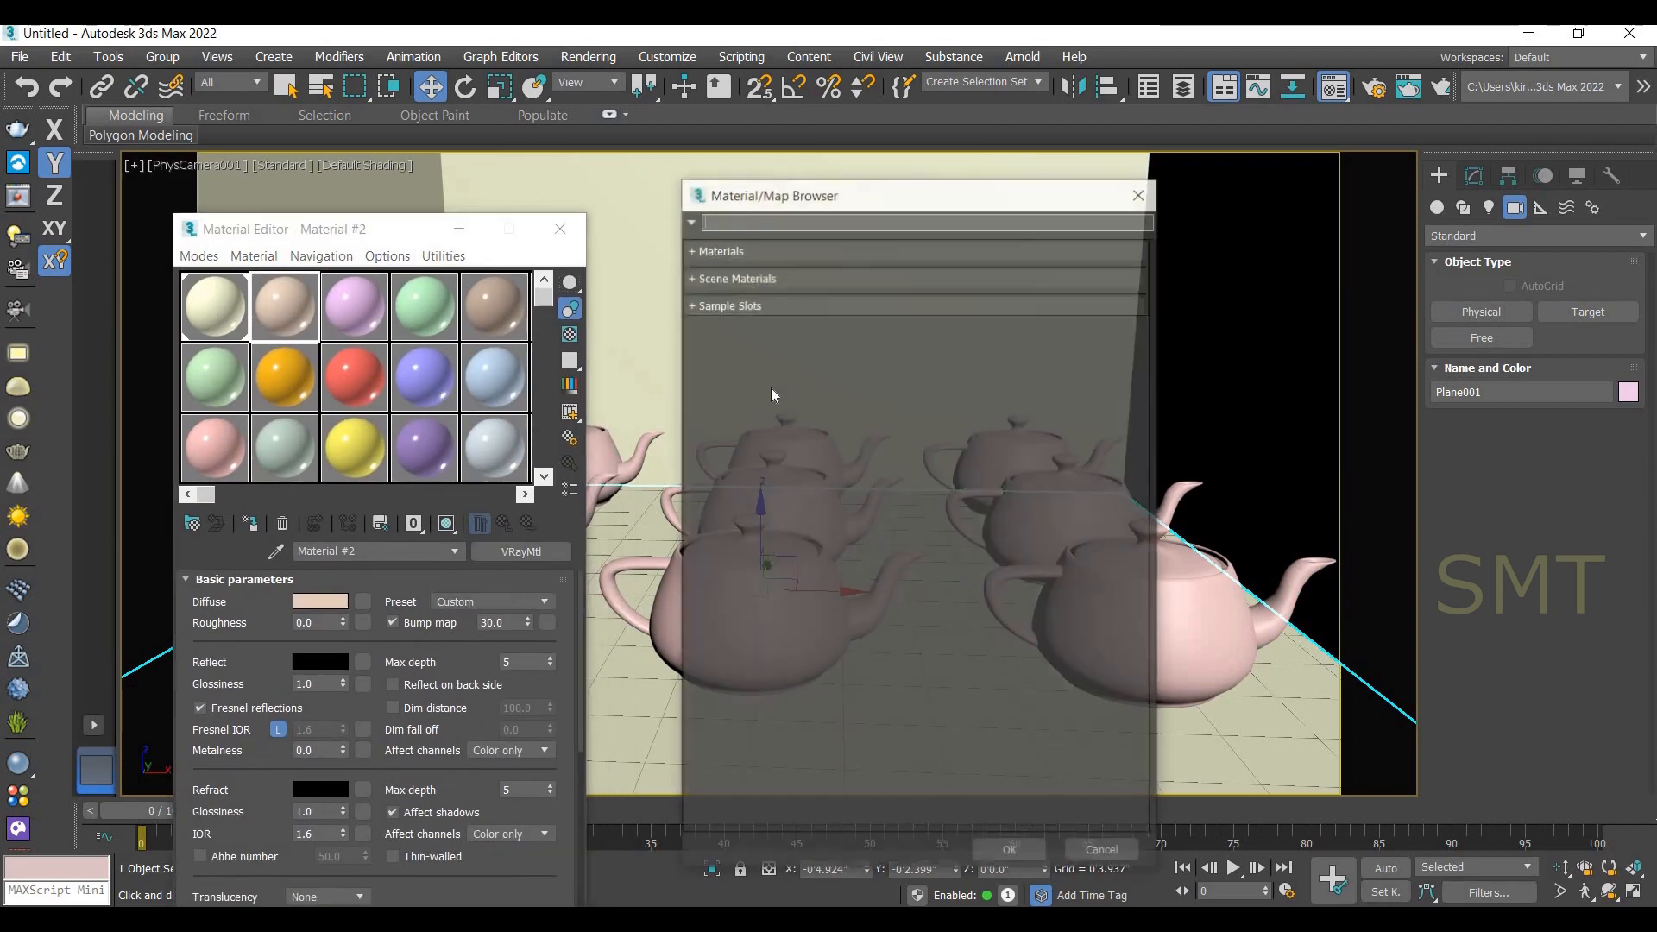
{"action": "left_click", "coordinate": [690, 249]}
{"action": "left_click", "coordinate": [713, 378]}
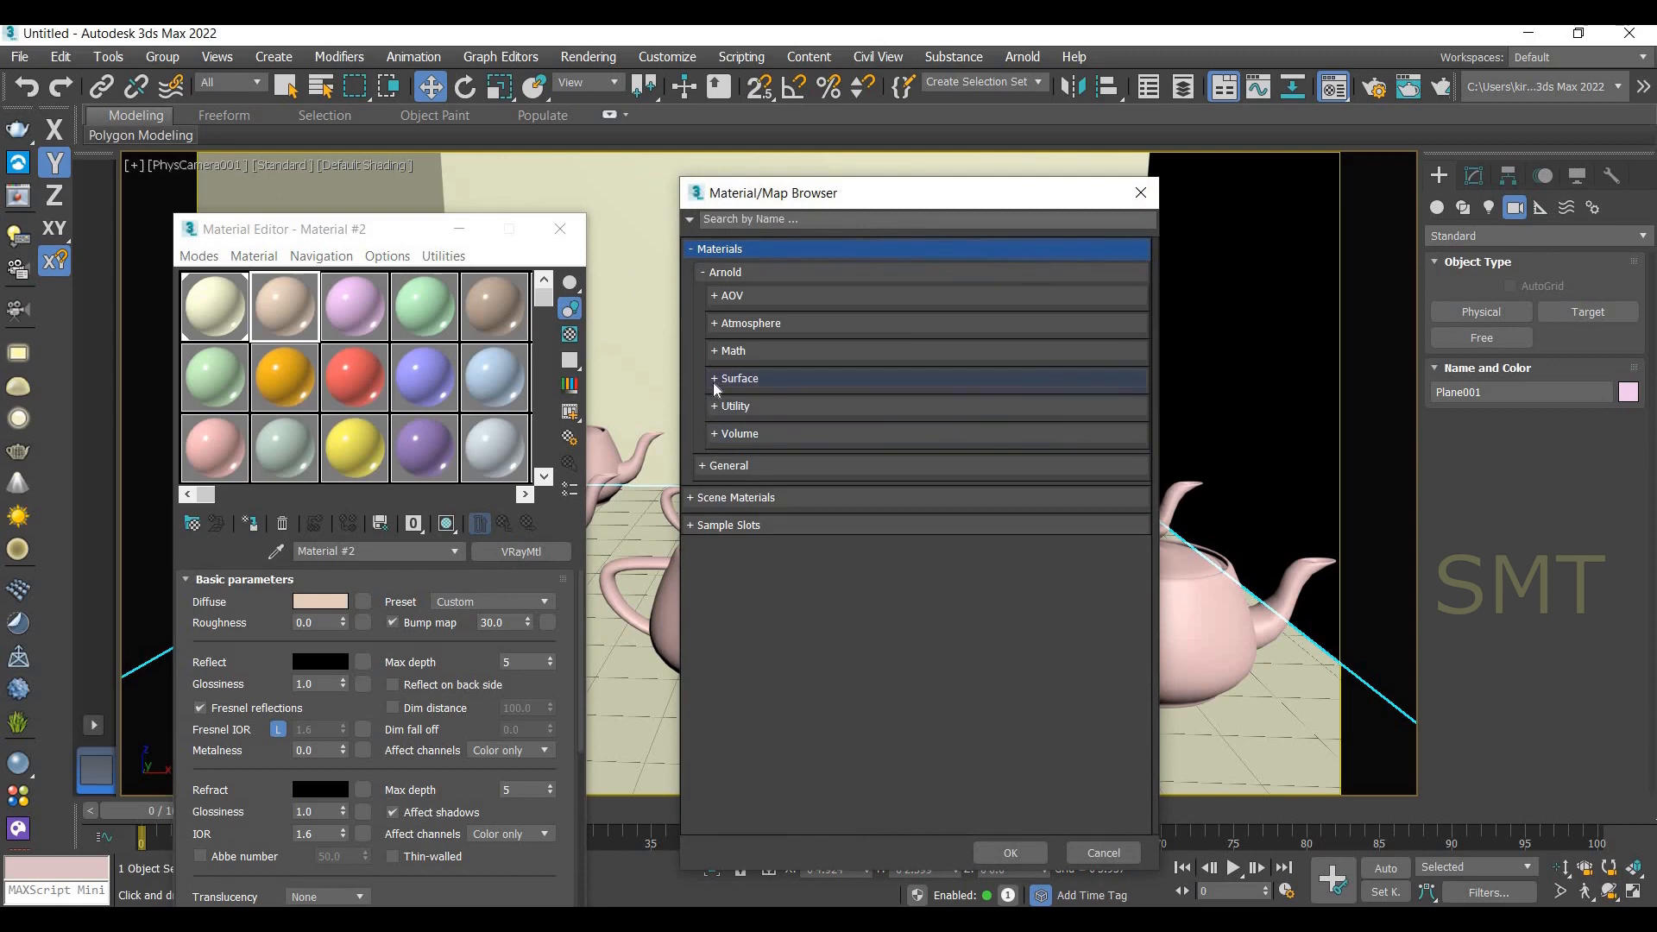
{"action": "double_click", "coordinate": [800, 532]}
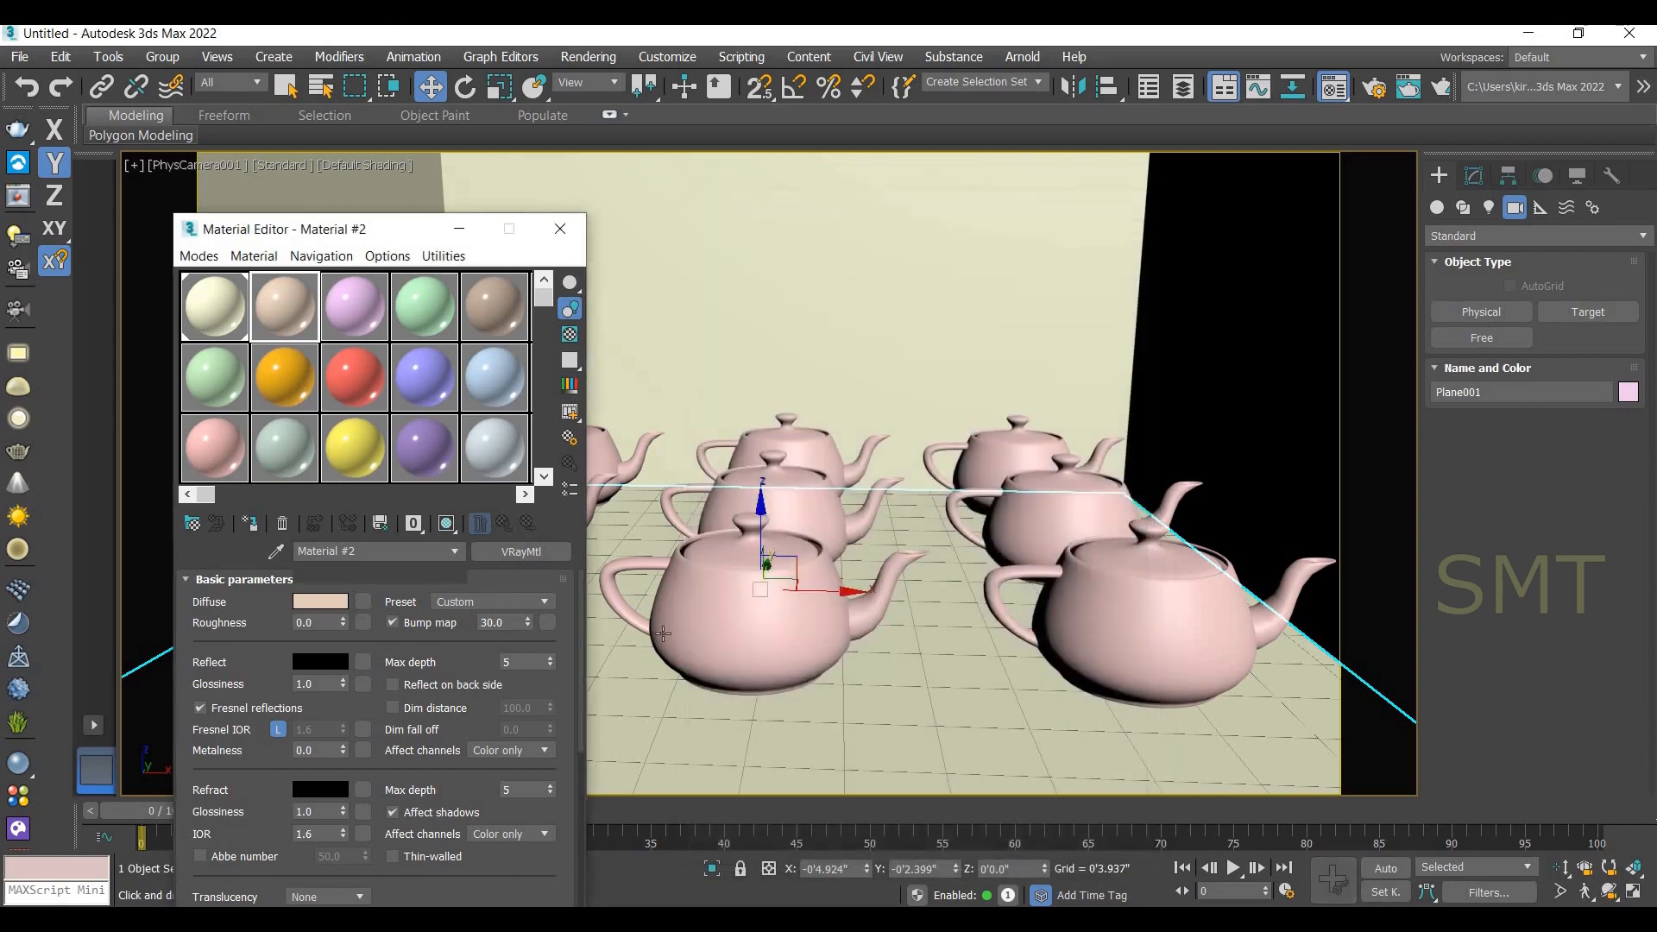
Set the second material's base color to a neutral dark grey with a value of 0.255.
{"action": "left_click", "coordinate": [311, 623]}
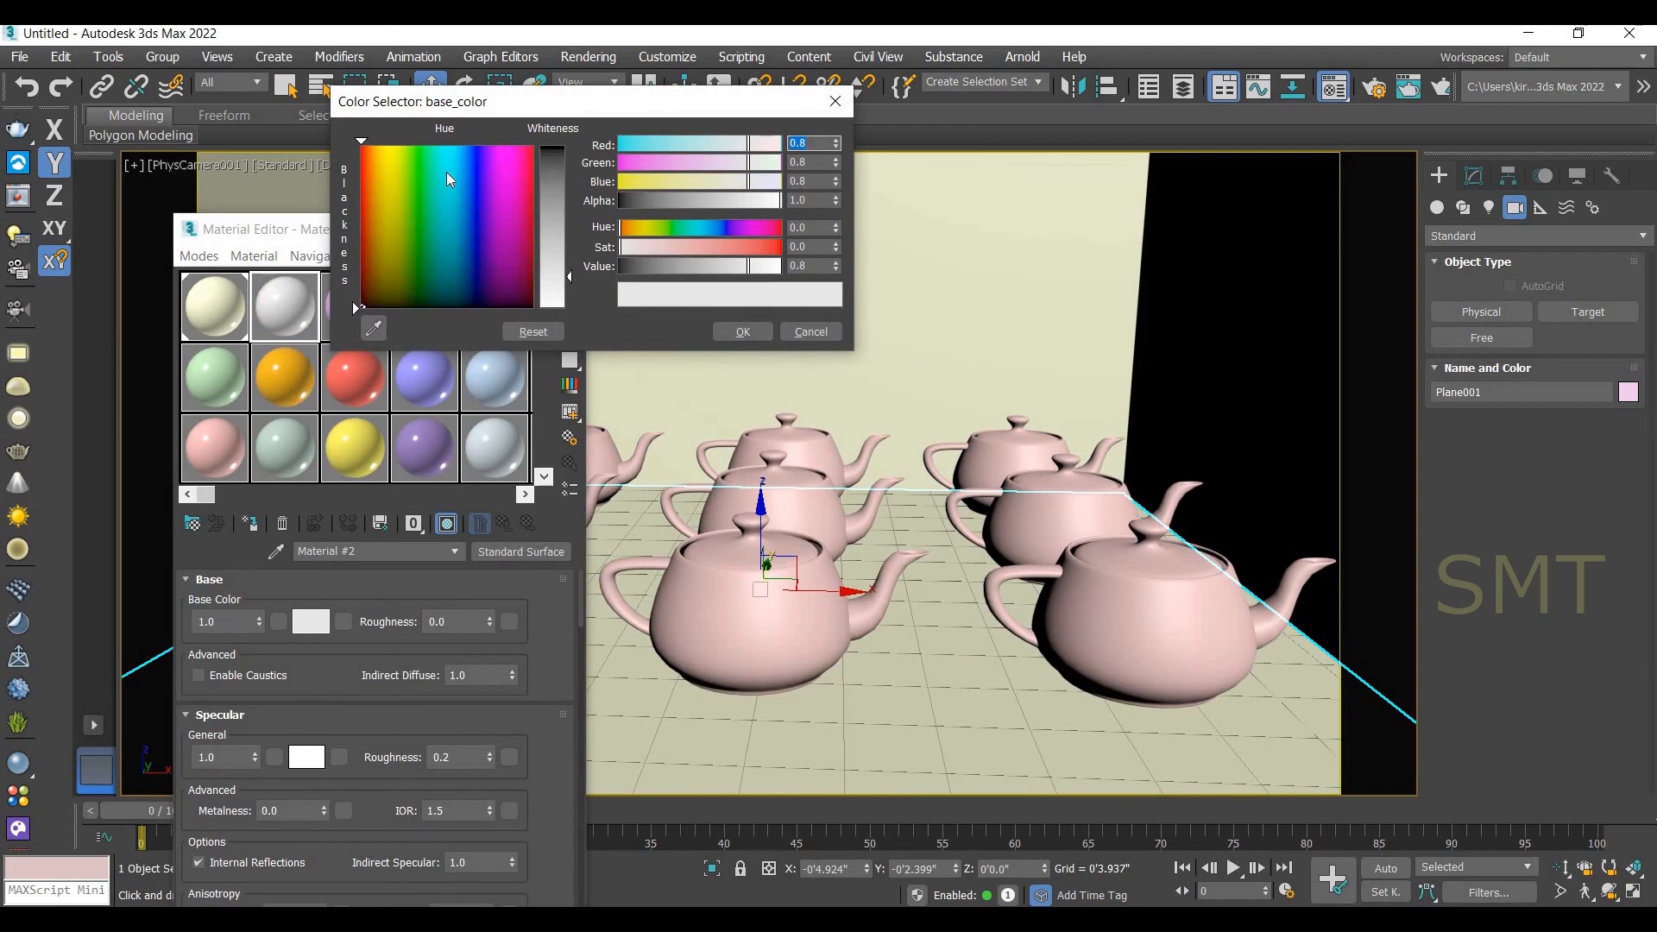
{"action": "left_click_drag", "start_coordinate": [568, 276], "coordinate": [568, 188]}
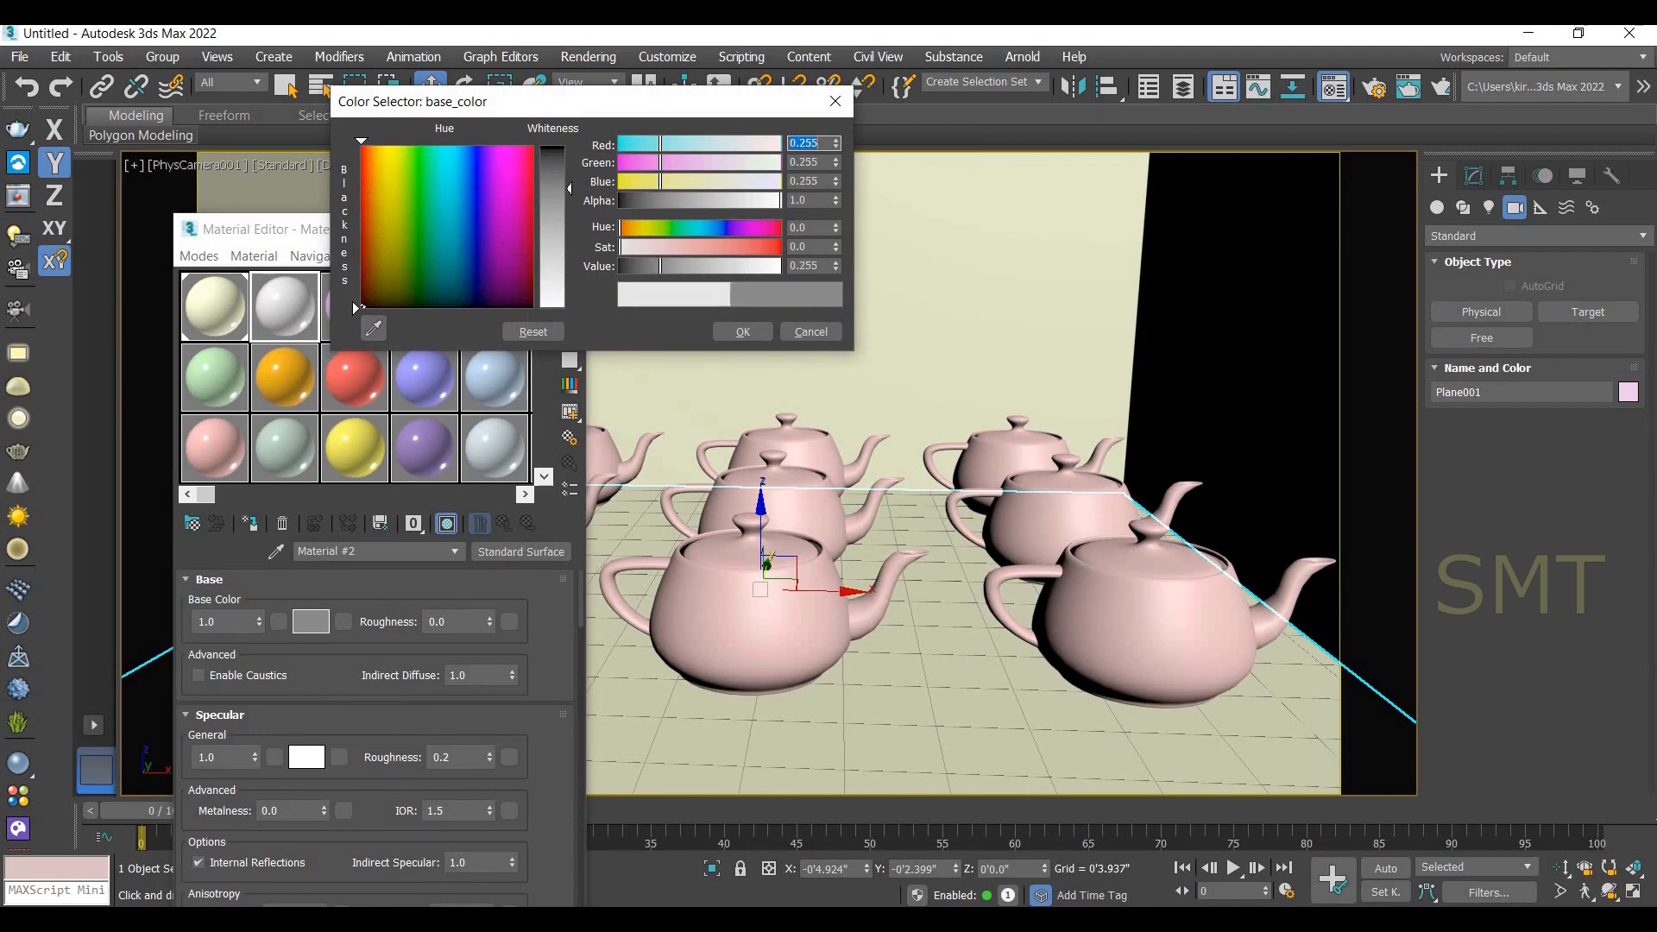
{"action": "left_click", "coordinate": [740, 331]}
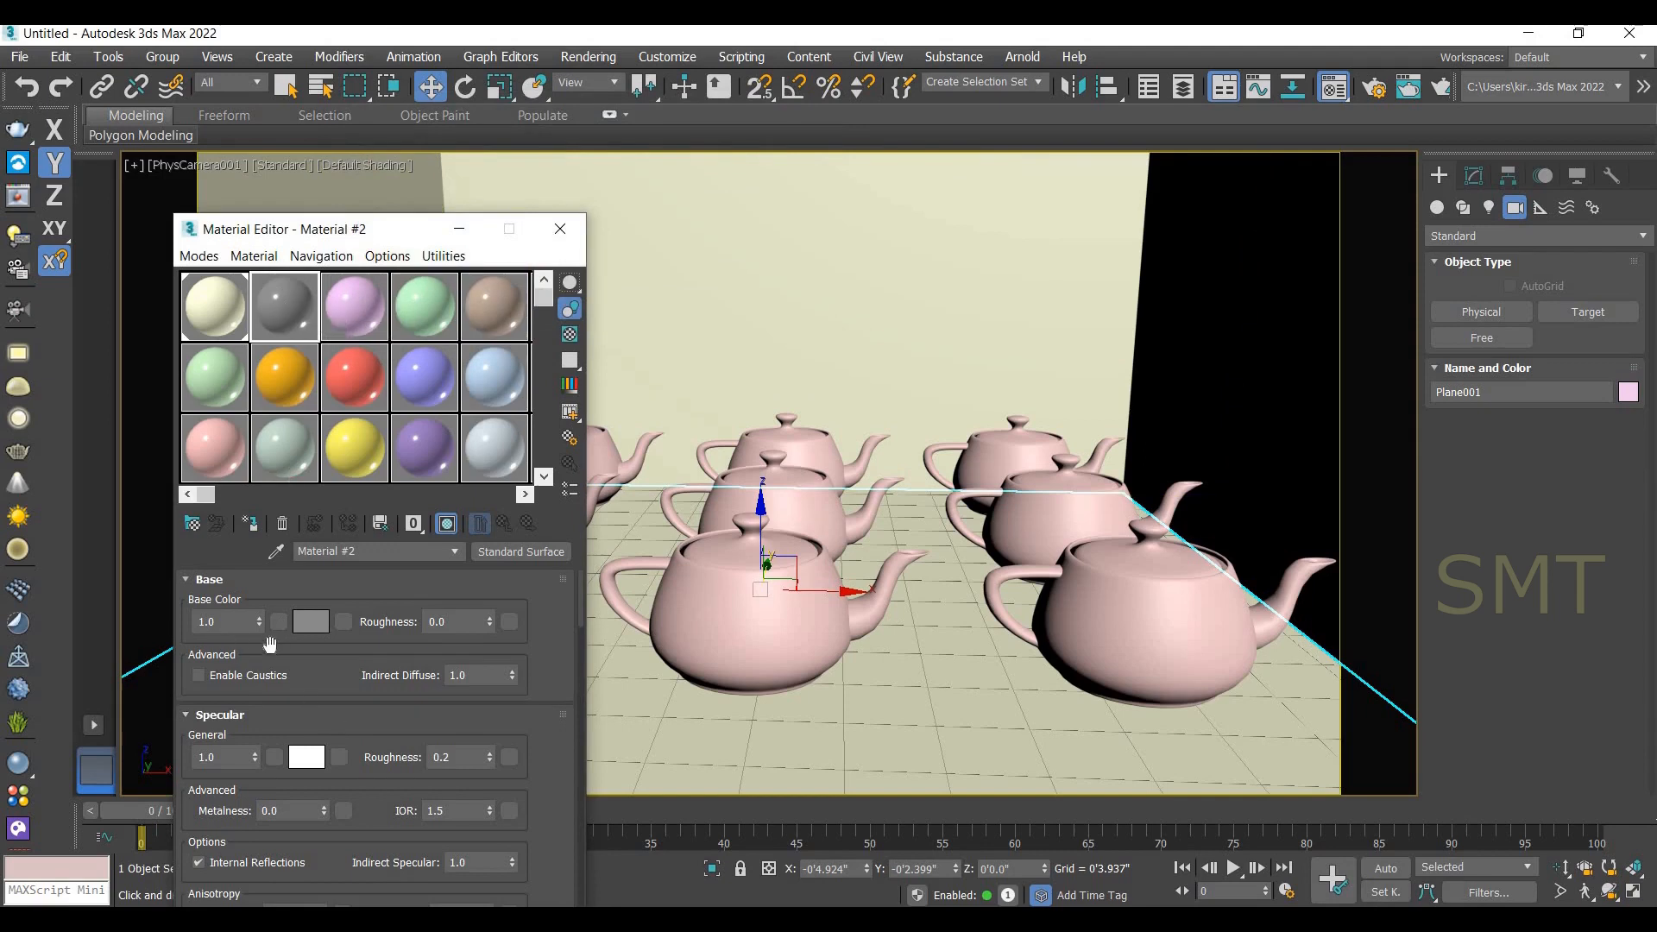
Set the grey material's specular weight to 0.6 and darken its specular color from white to grey.
{"action": "left_click_drag", "start_coordinate": [255, 765], "coordinate": [256, 768]}
{"action": "left_click", "coordinate": [255, 764]}
{"action": "left_click", "coordinate": [256, 765]}
{"action": "left_click", "coordinate": [256, 764]}
{"action": "left_click", "coordinate": [256, 764]}
{"action": "left_click", "coordinate": [255, 764]}
{"action": "left_click", "coordinate": [255, 765]}
{"action": "type", "text": "6"}
{"action": "left_click", "coordinate": [299, 759]}
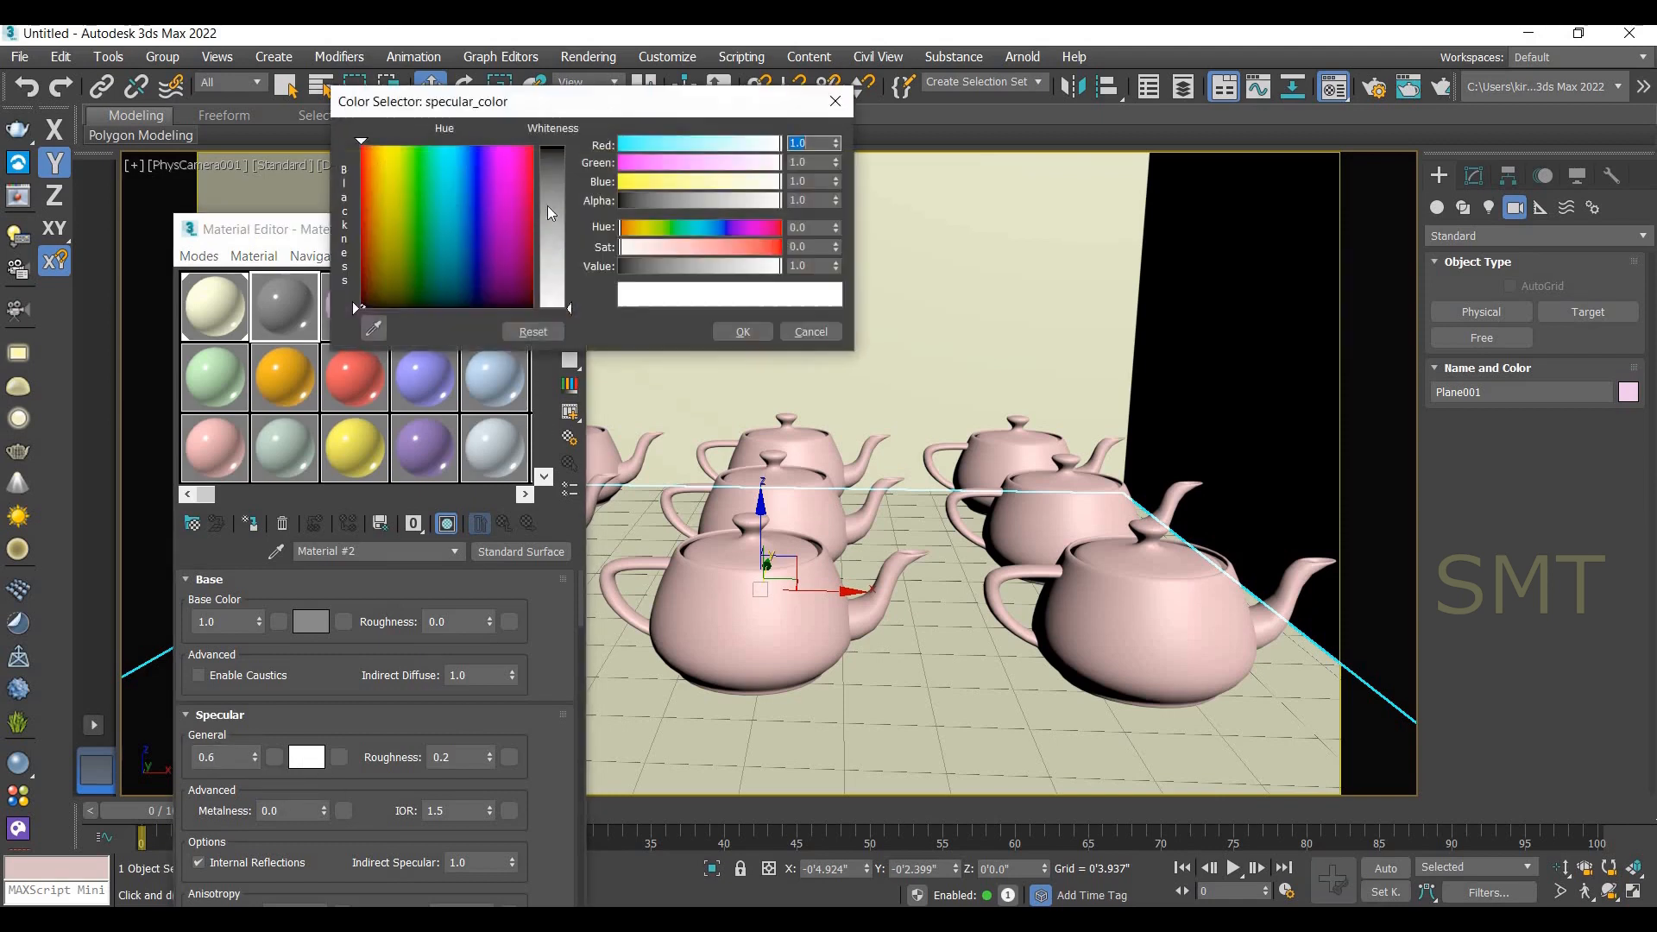
{"action": "left_click_drag", "start_coordinate": [553, 306], "coordinate": [552, 220]}
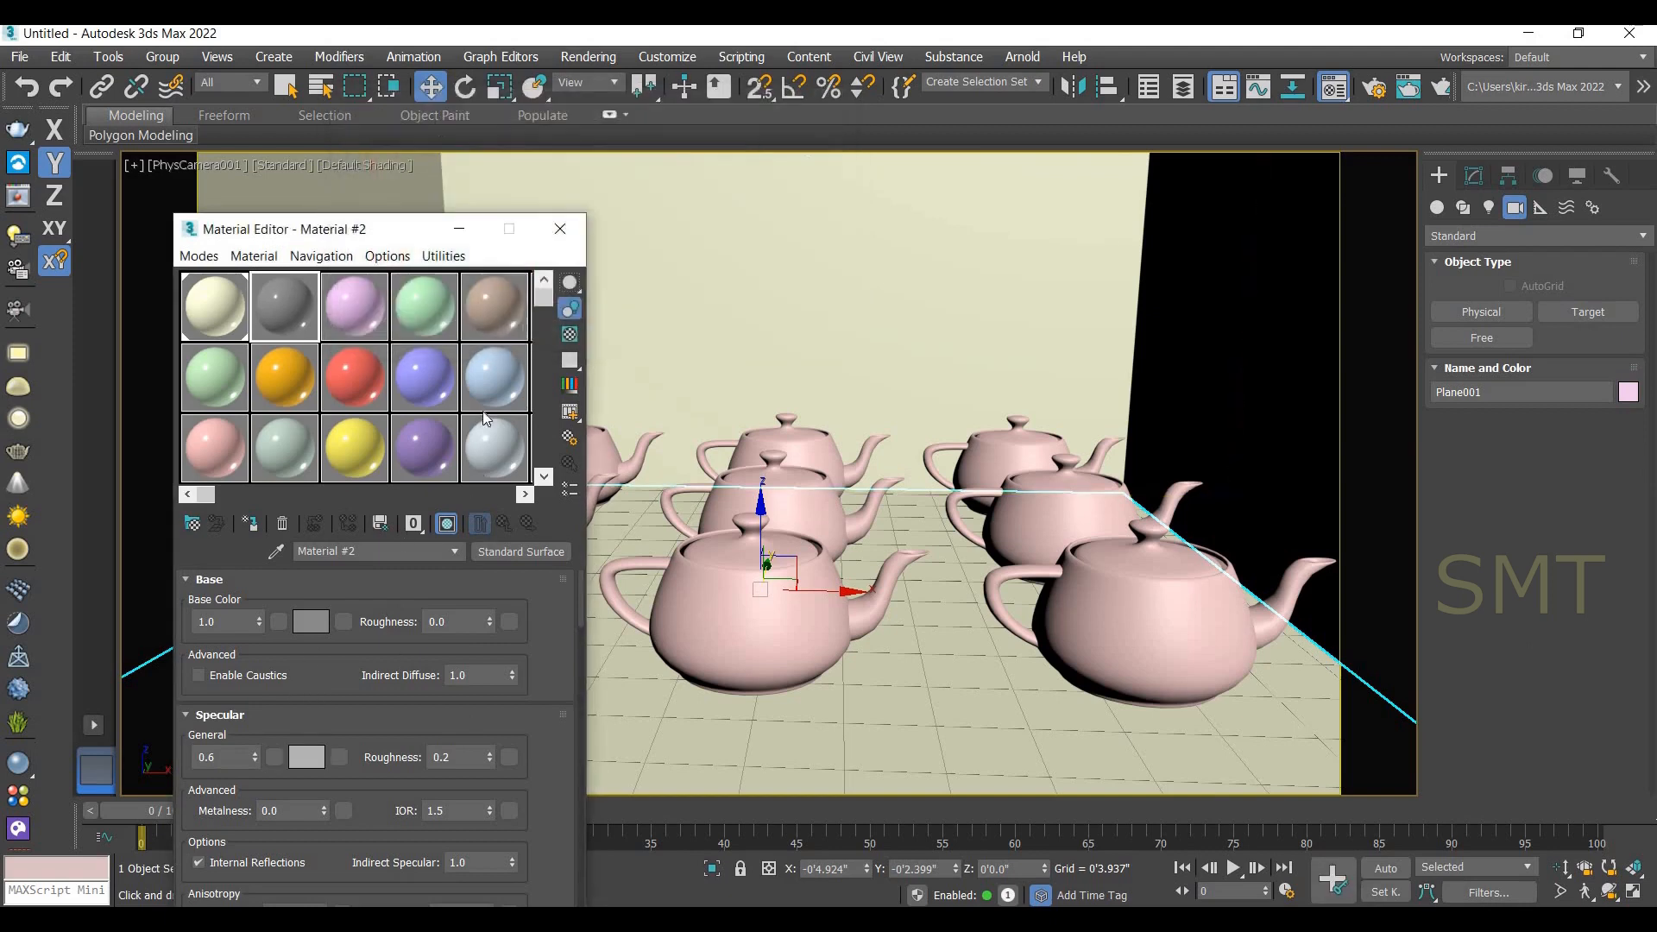
Assign the grey Standard Surface material to the selected floor plane and move the Material Editor clear of the teapots.
{"action": "left_click", "coordinate": [257, 519]}
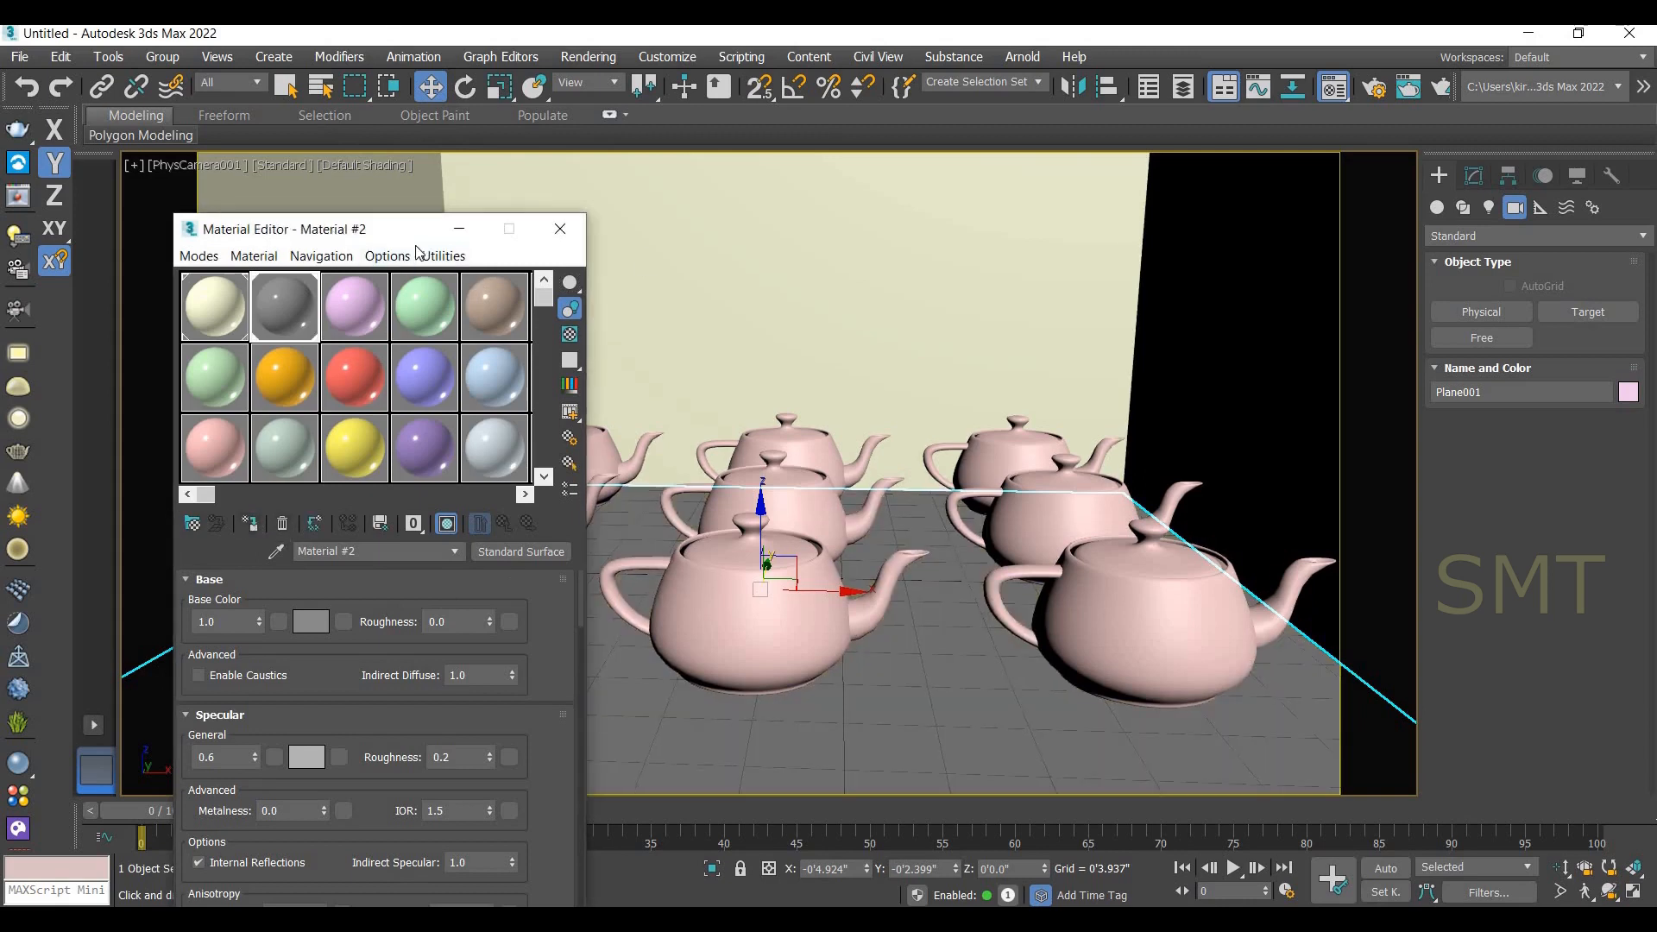
{"action": "left_click_drag", "start_coordinate": [414, 230], "coordinate": [1047, 270]}
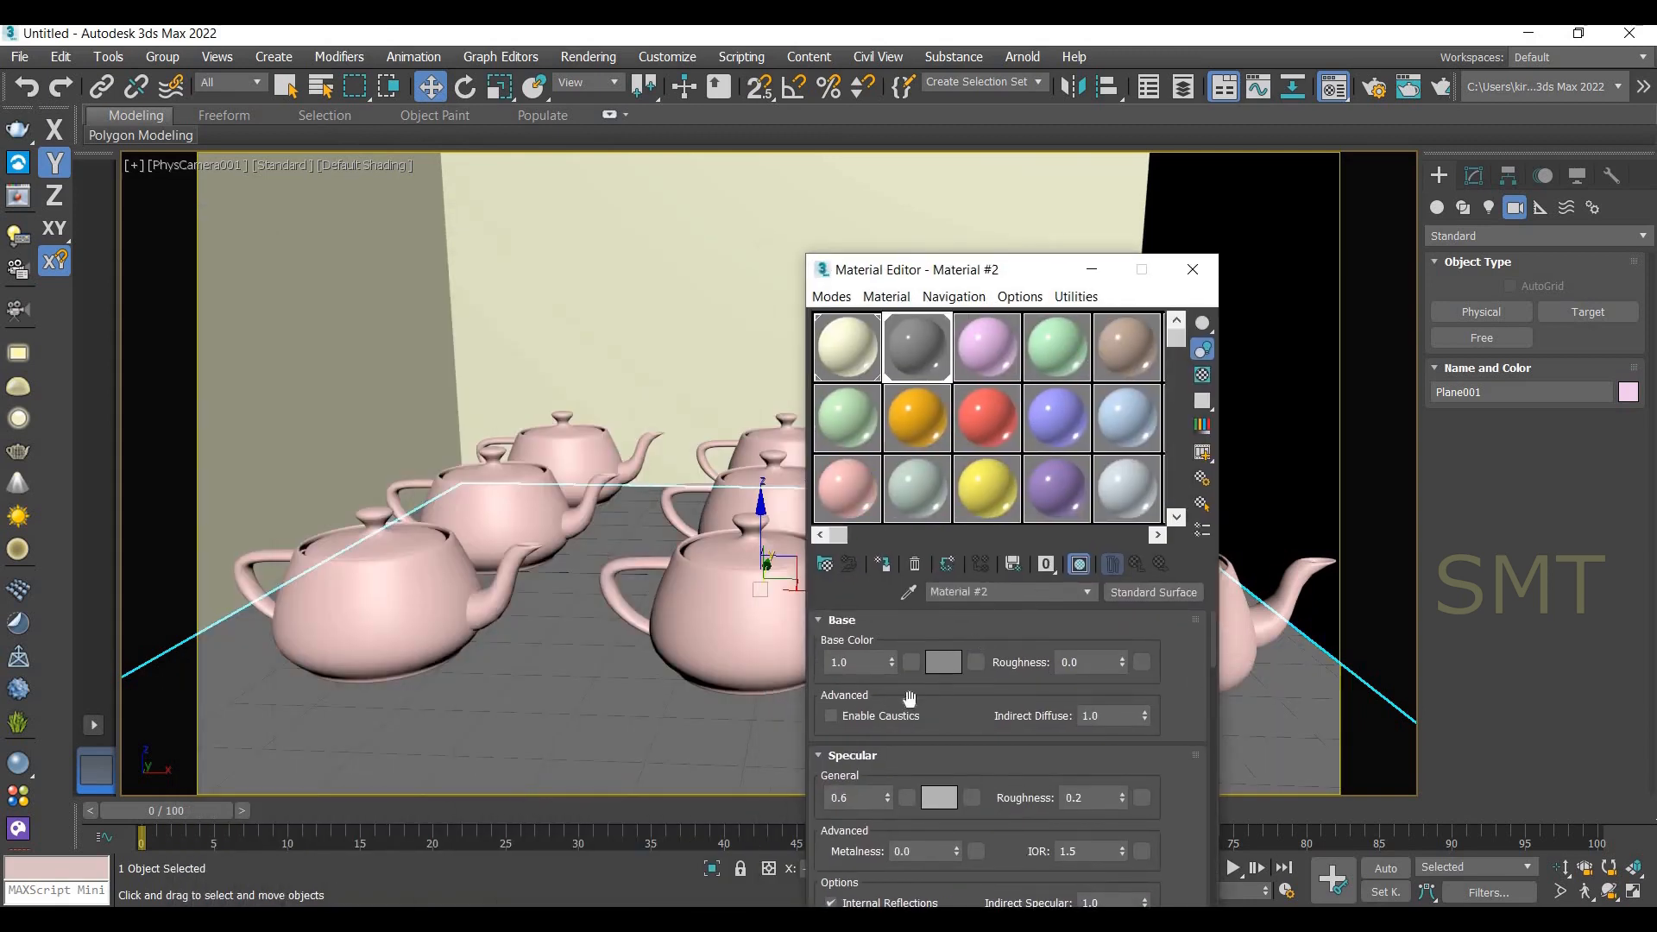
Open the MAXtoA material library from the MAXtoA_library folder in Downloads in the Material/Map Browser.
{"action": "left_click", "coordinate": [825, 562]}
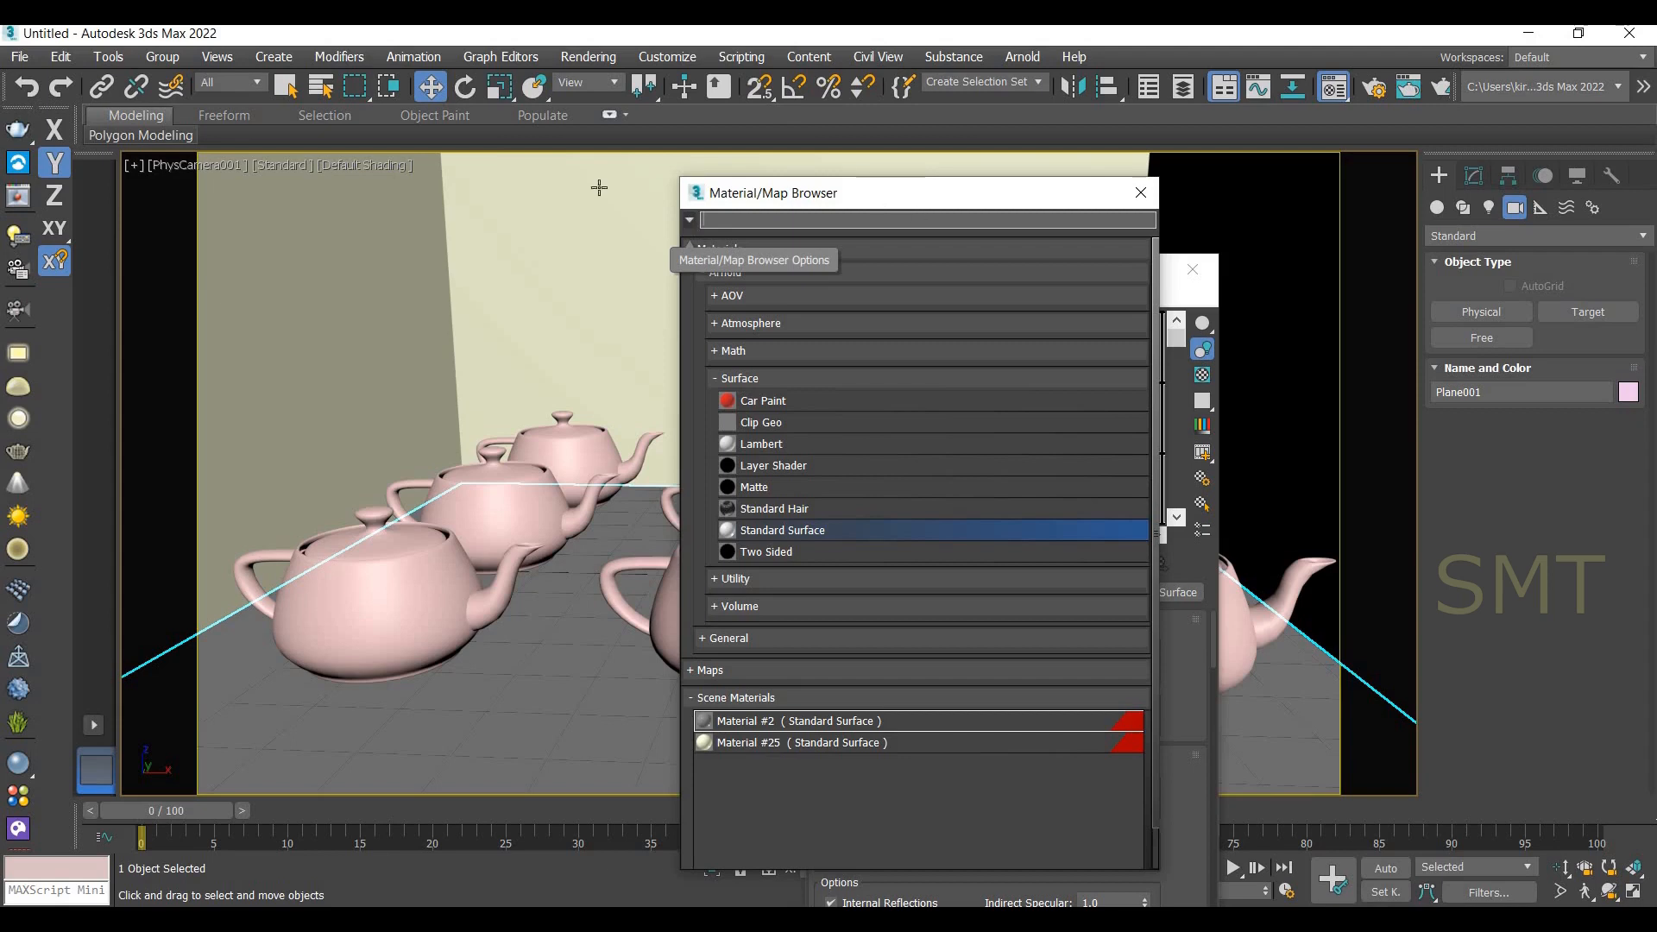
{"action": "left_click", "coordinate": [689, 220]}
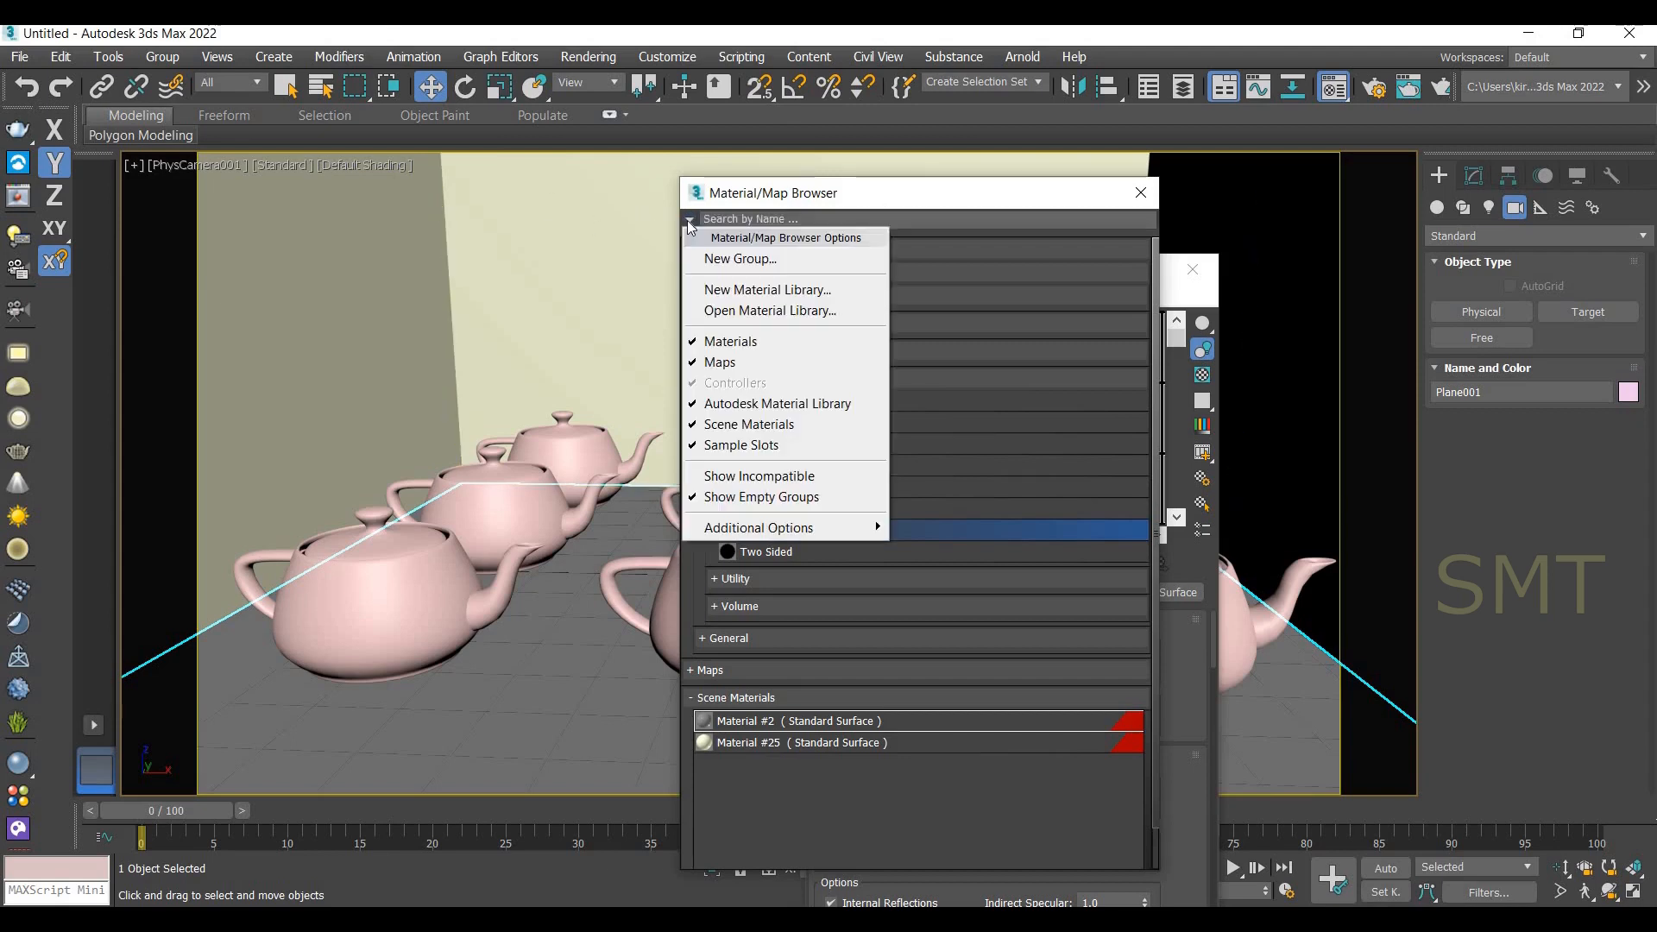
{"action": "left_click", "coordinate": [762, 313]}
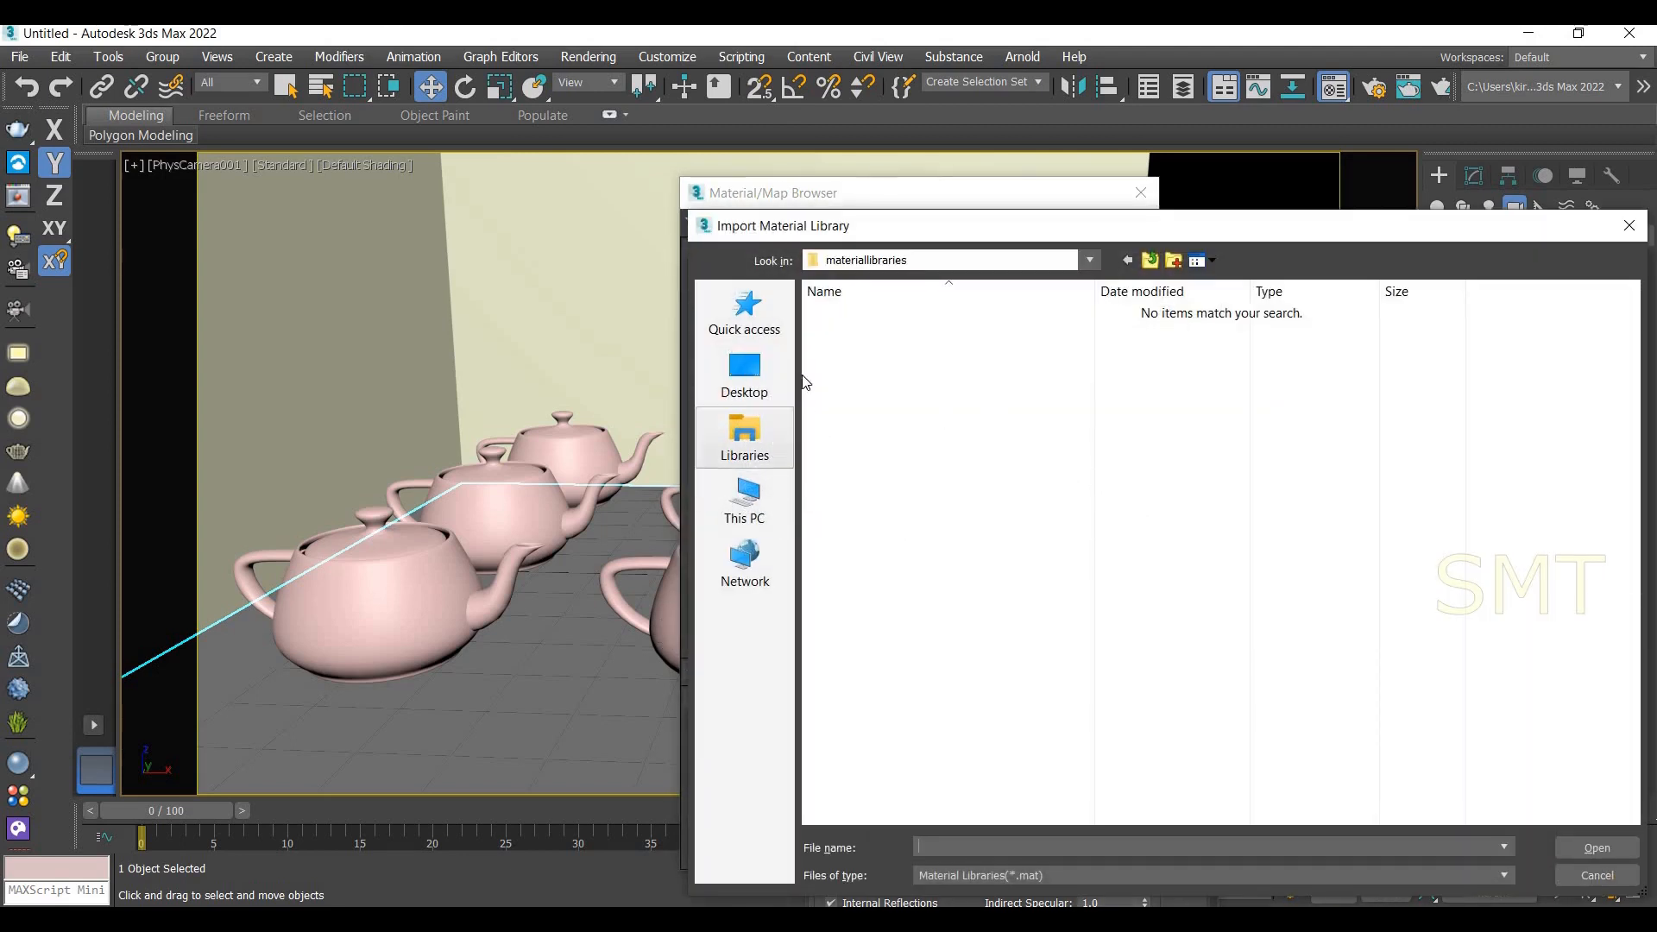
{"action": "left_click", "coordinate": [743, 501]}
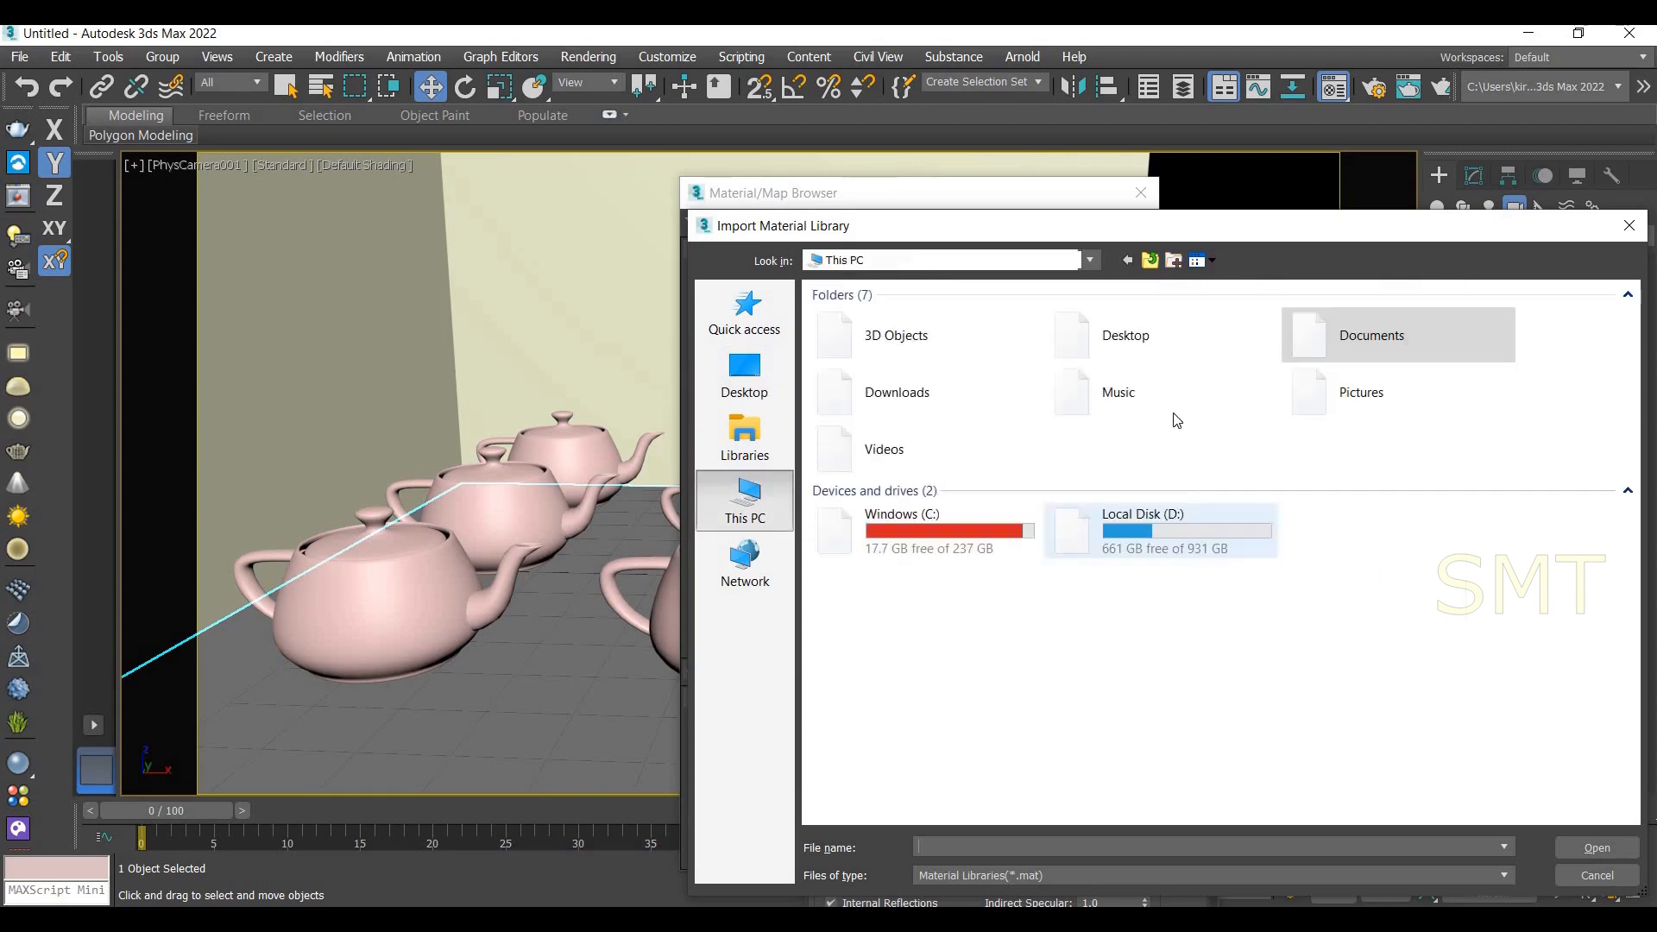
{"action": "double_click", "coordinate": [873, 394]}
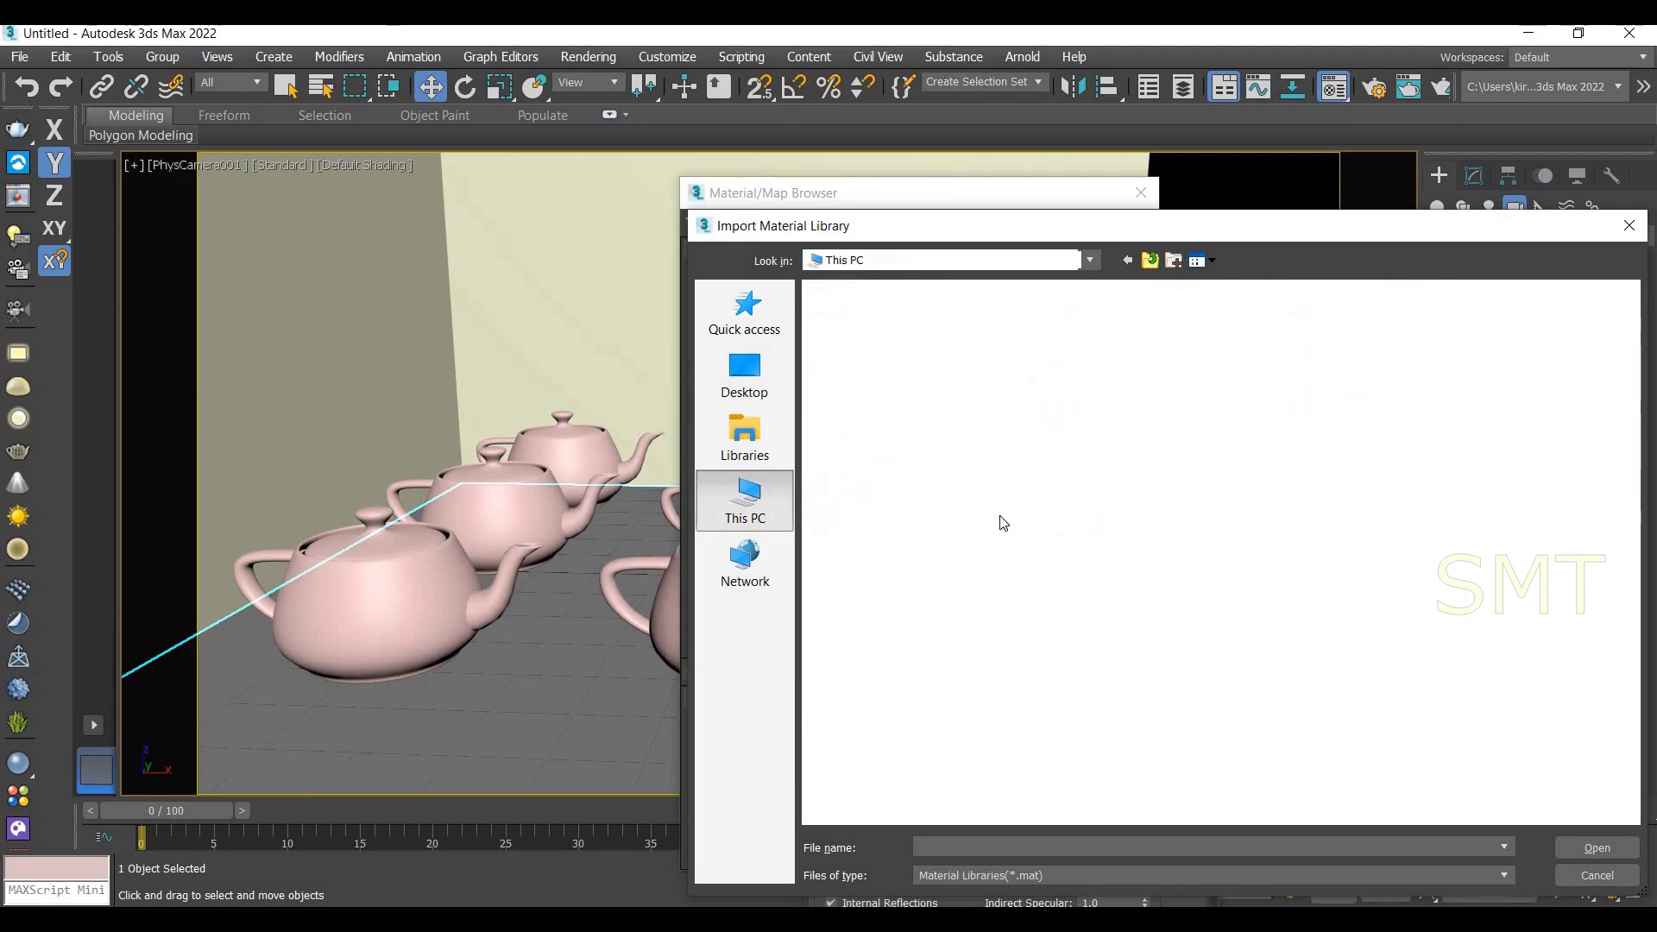
{"action": "left_click", "coordinate": [875, 339]}
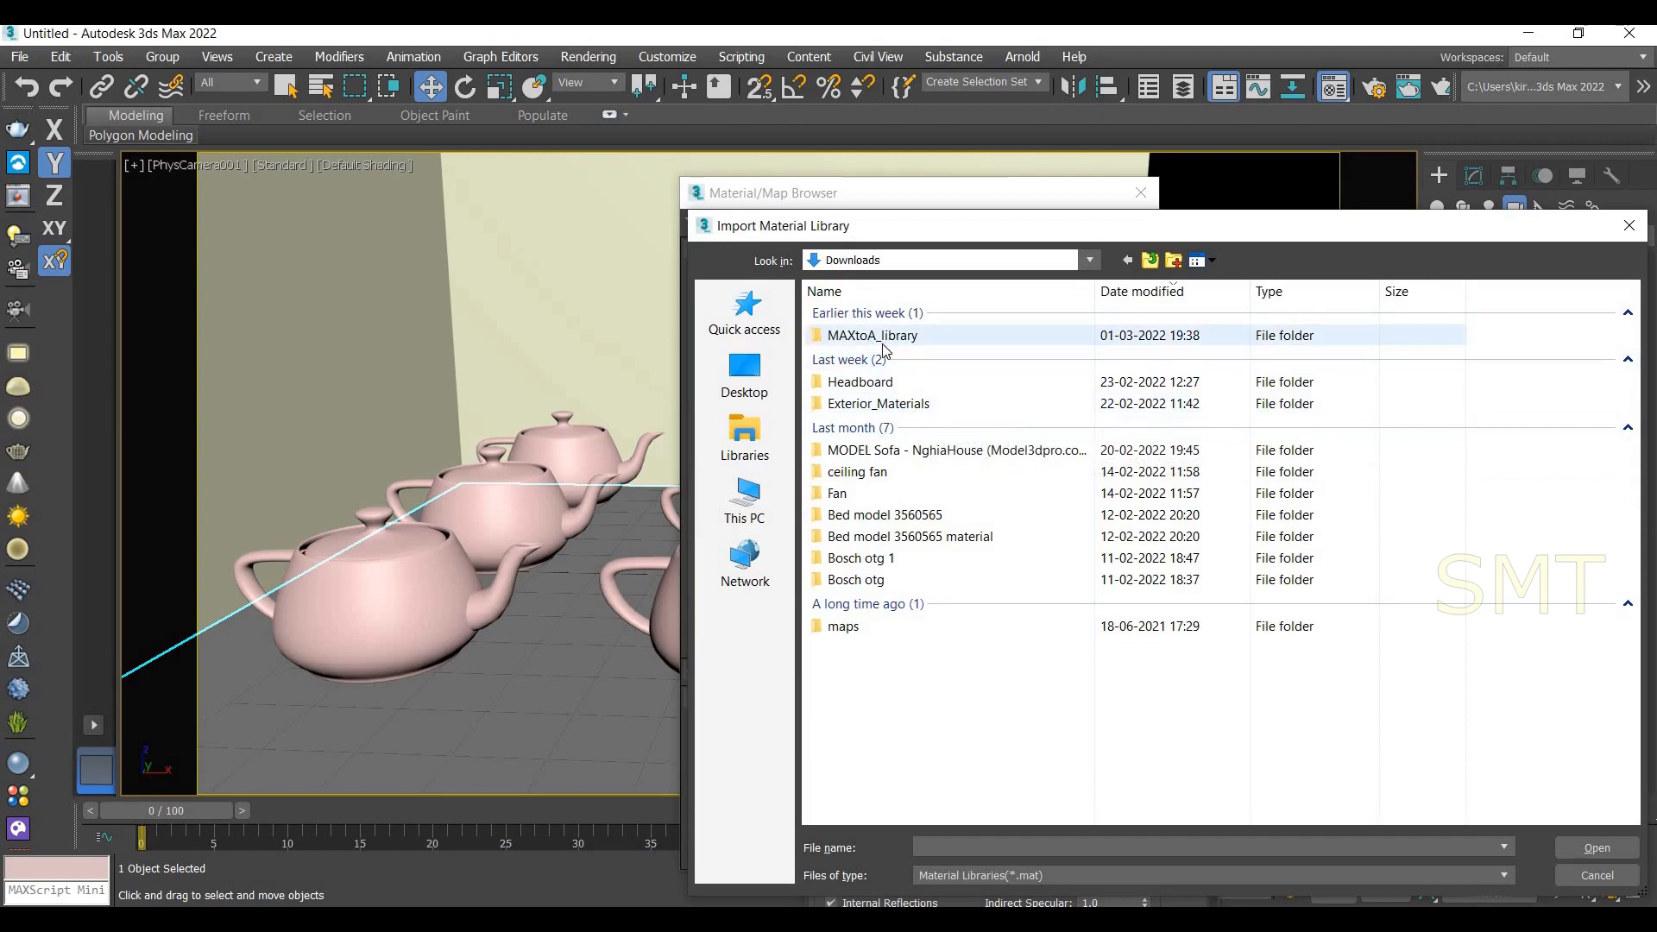
{"action": "double_click", "coordinate": [876, 337]}
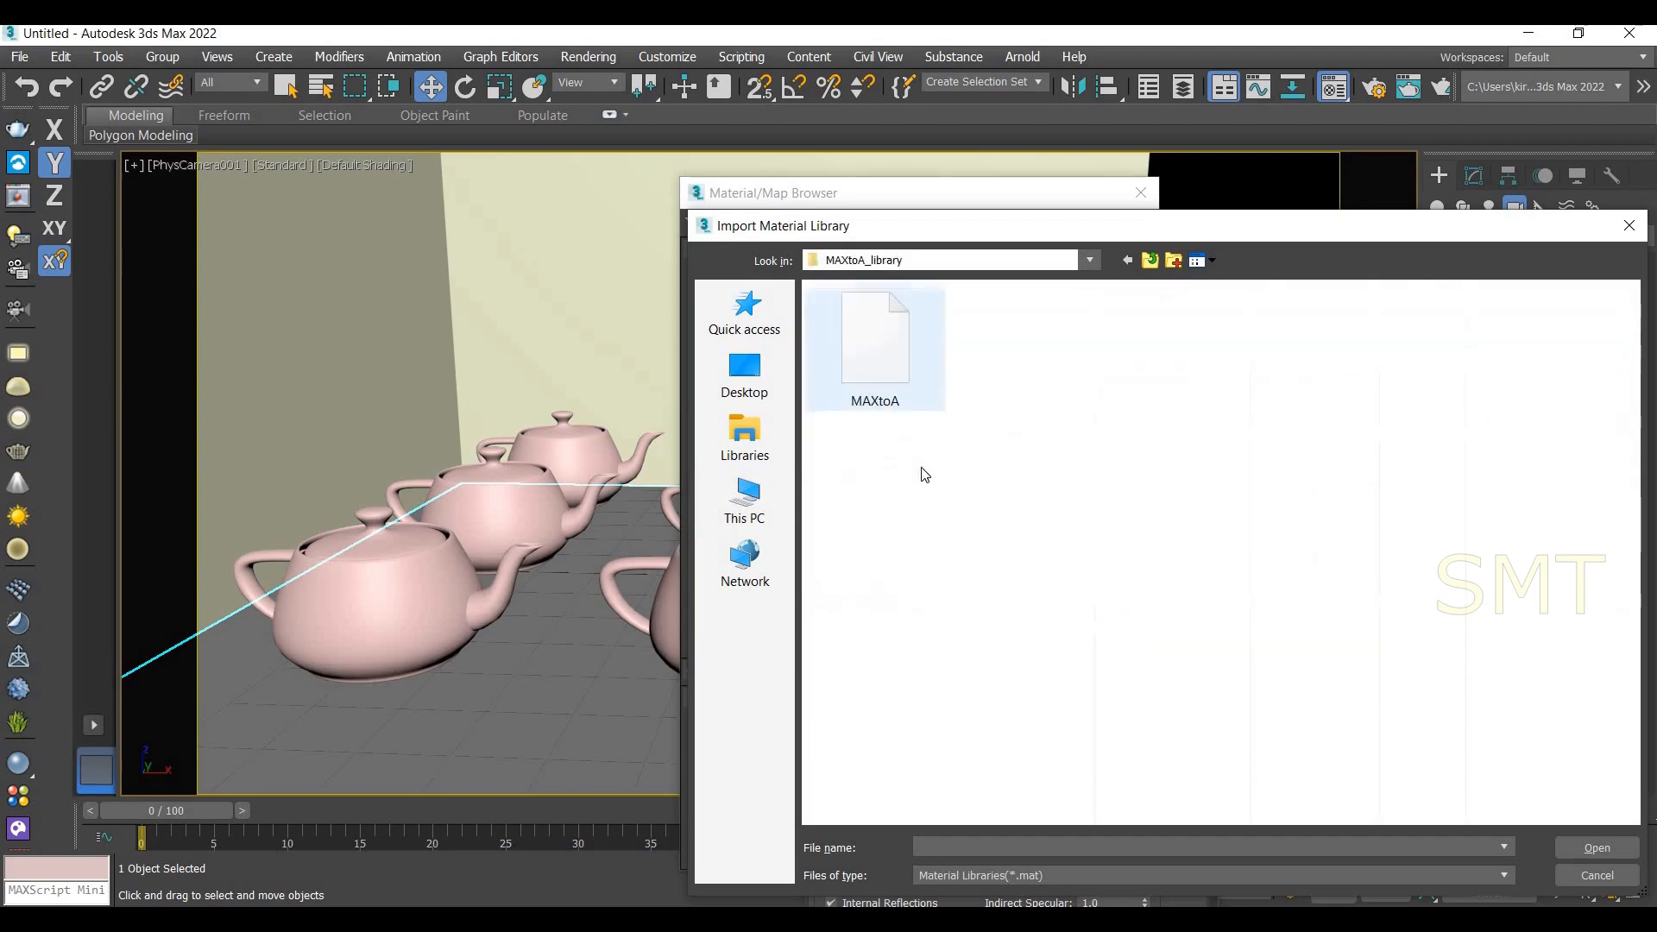
{"action": "left_click", "coordinate": [885, 369]}
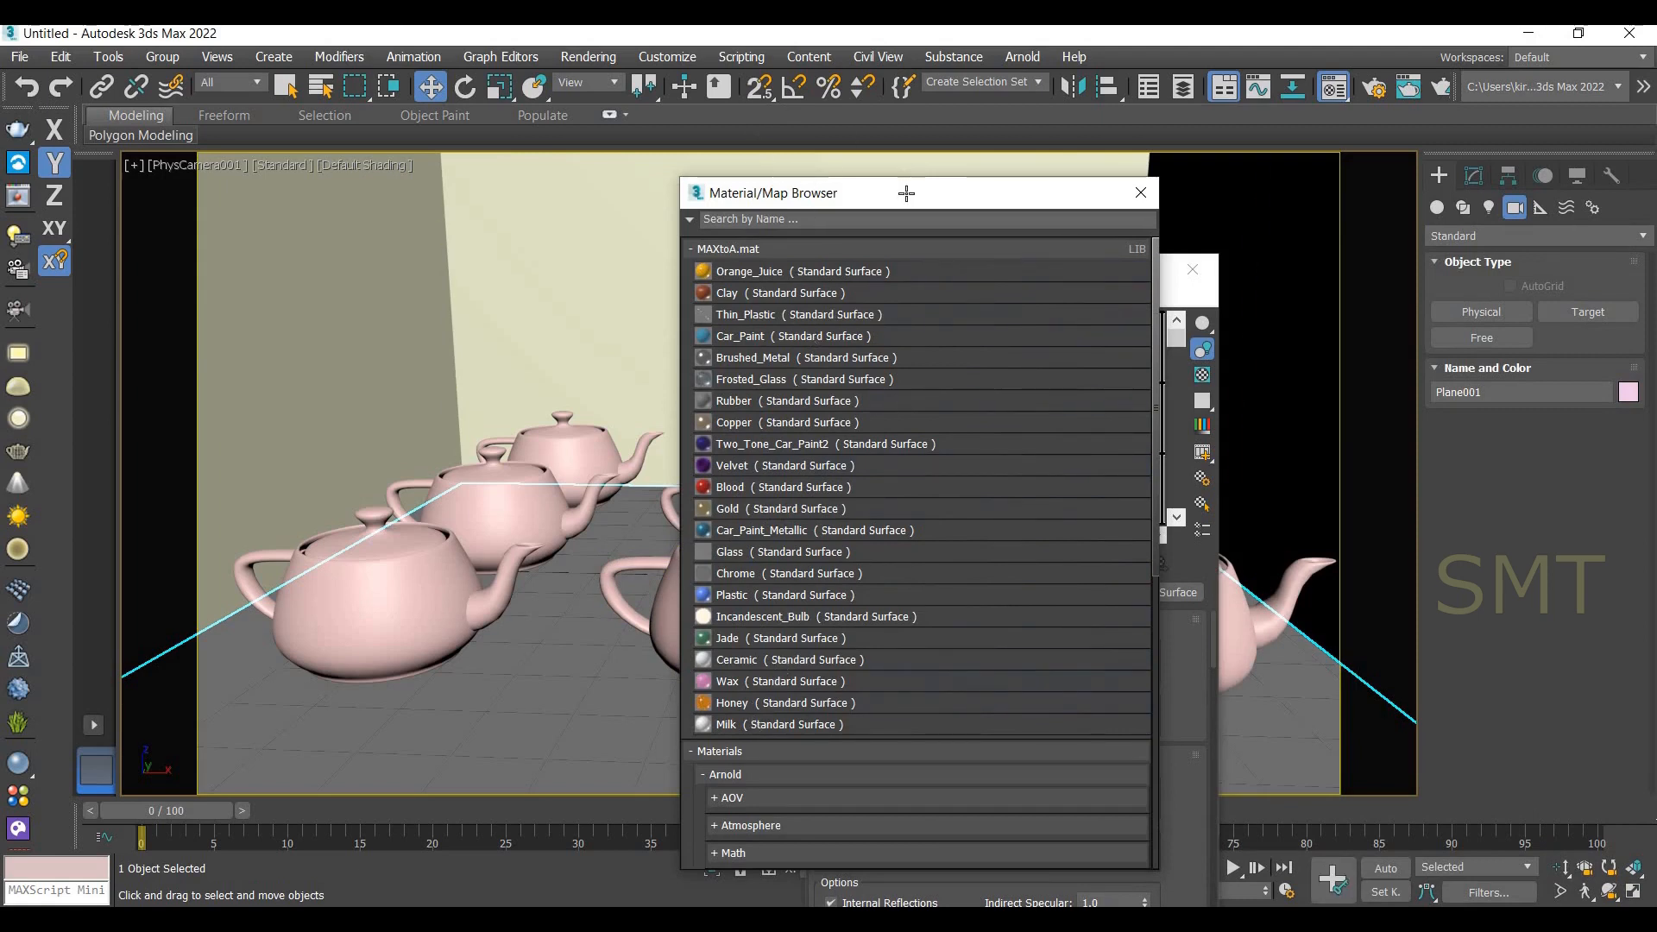
Place the browser and Material Editor side by side, and load Clay into the third sample slot and Car_Paint into the fourth.
{"action": "left_click_drag", "start_coordinate": [759, 192], "coordinate": [278, 183]}
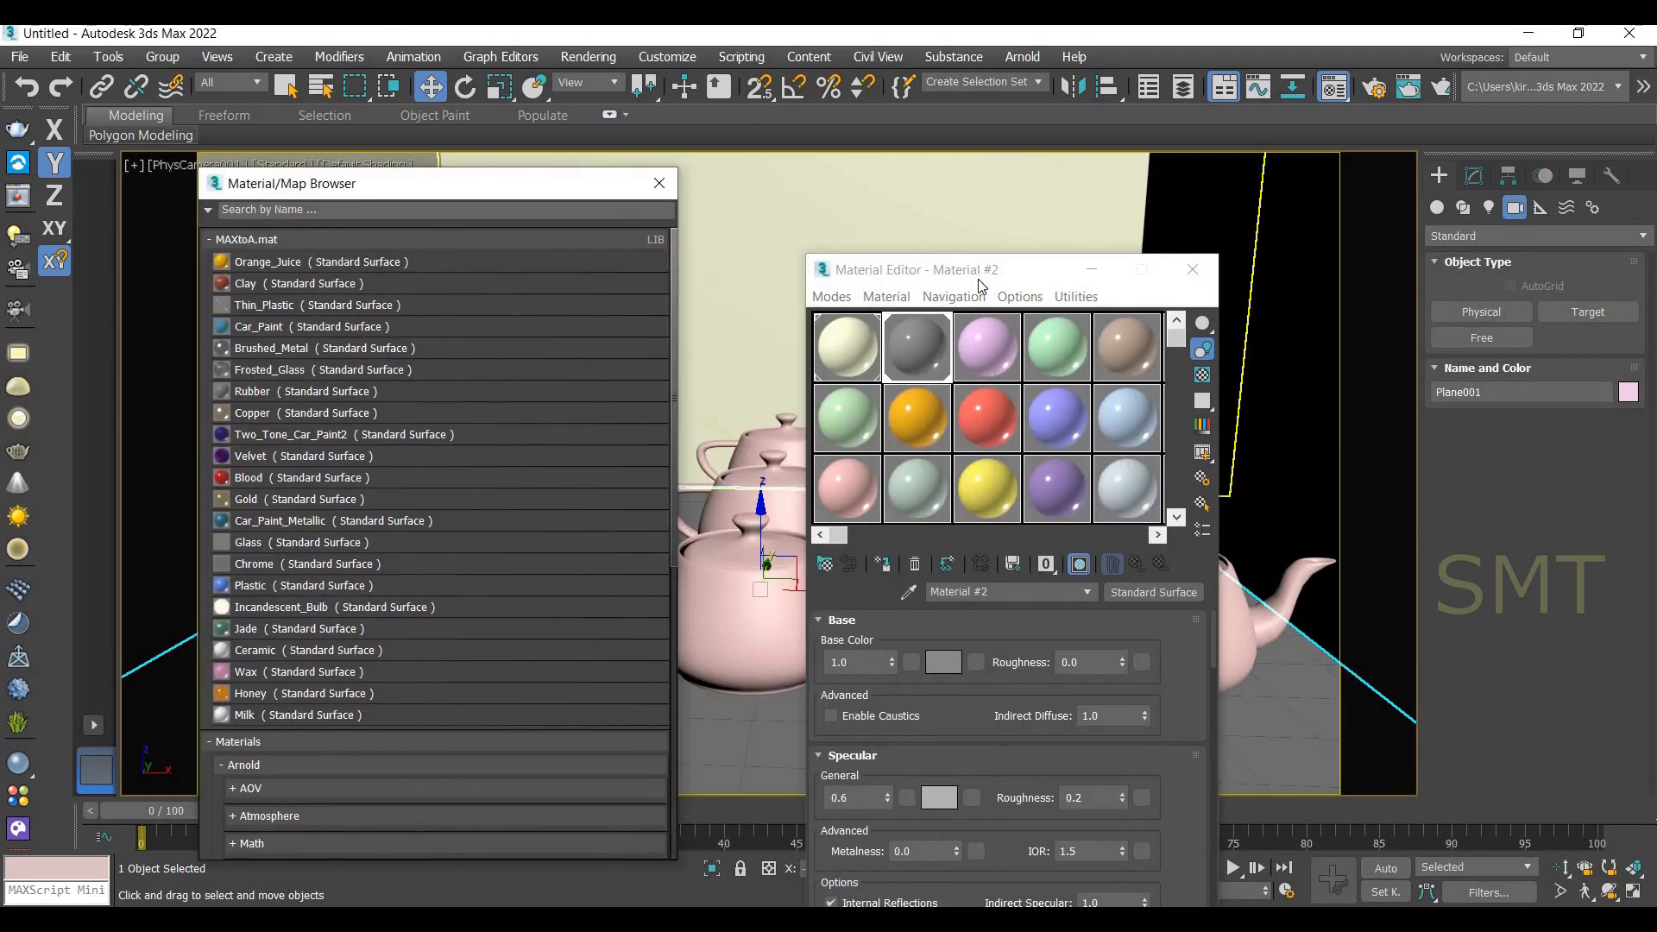
{"action": "left_click_drag", "start_coordinate": [1031, 269], "coordinate": [1083, 253]}
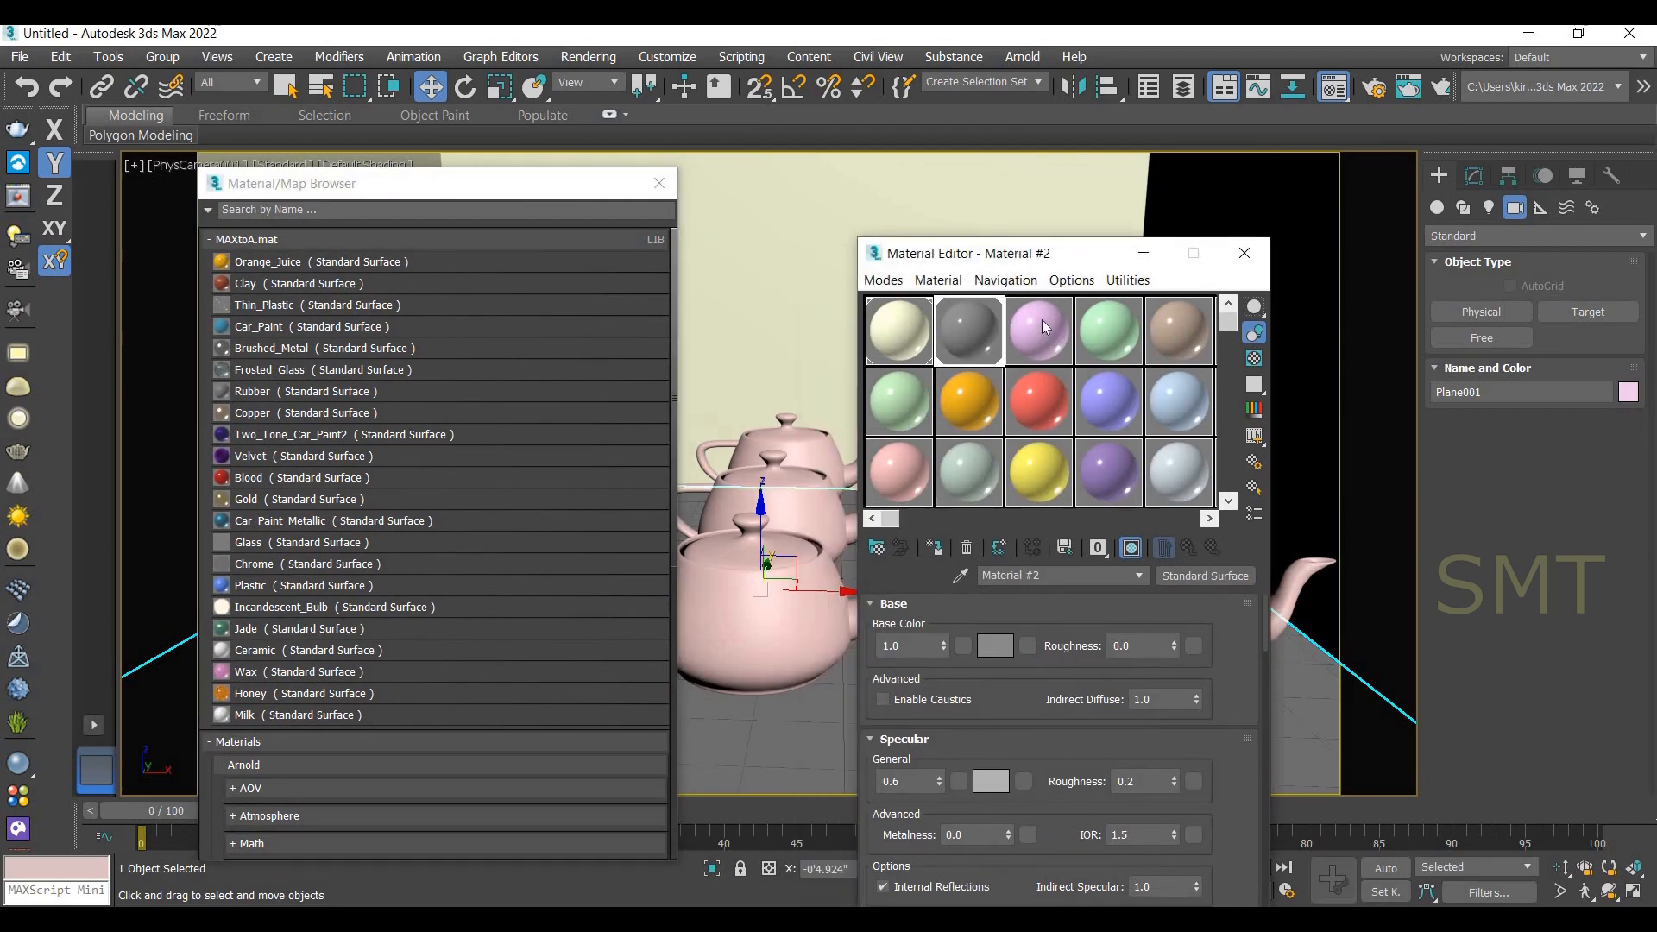
{"action": "left_click", "coordinate": [1046, 328]}
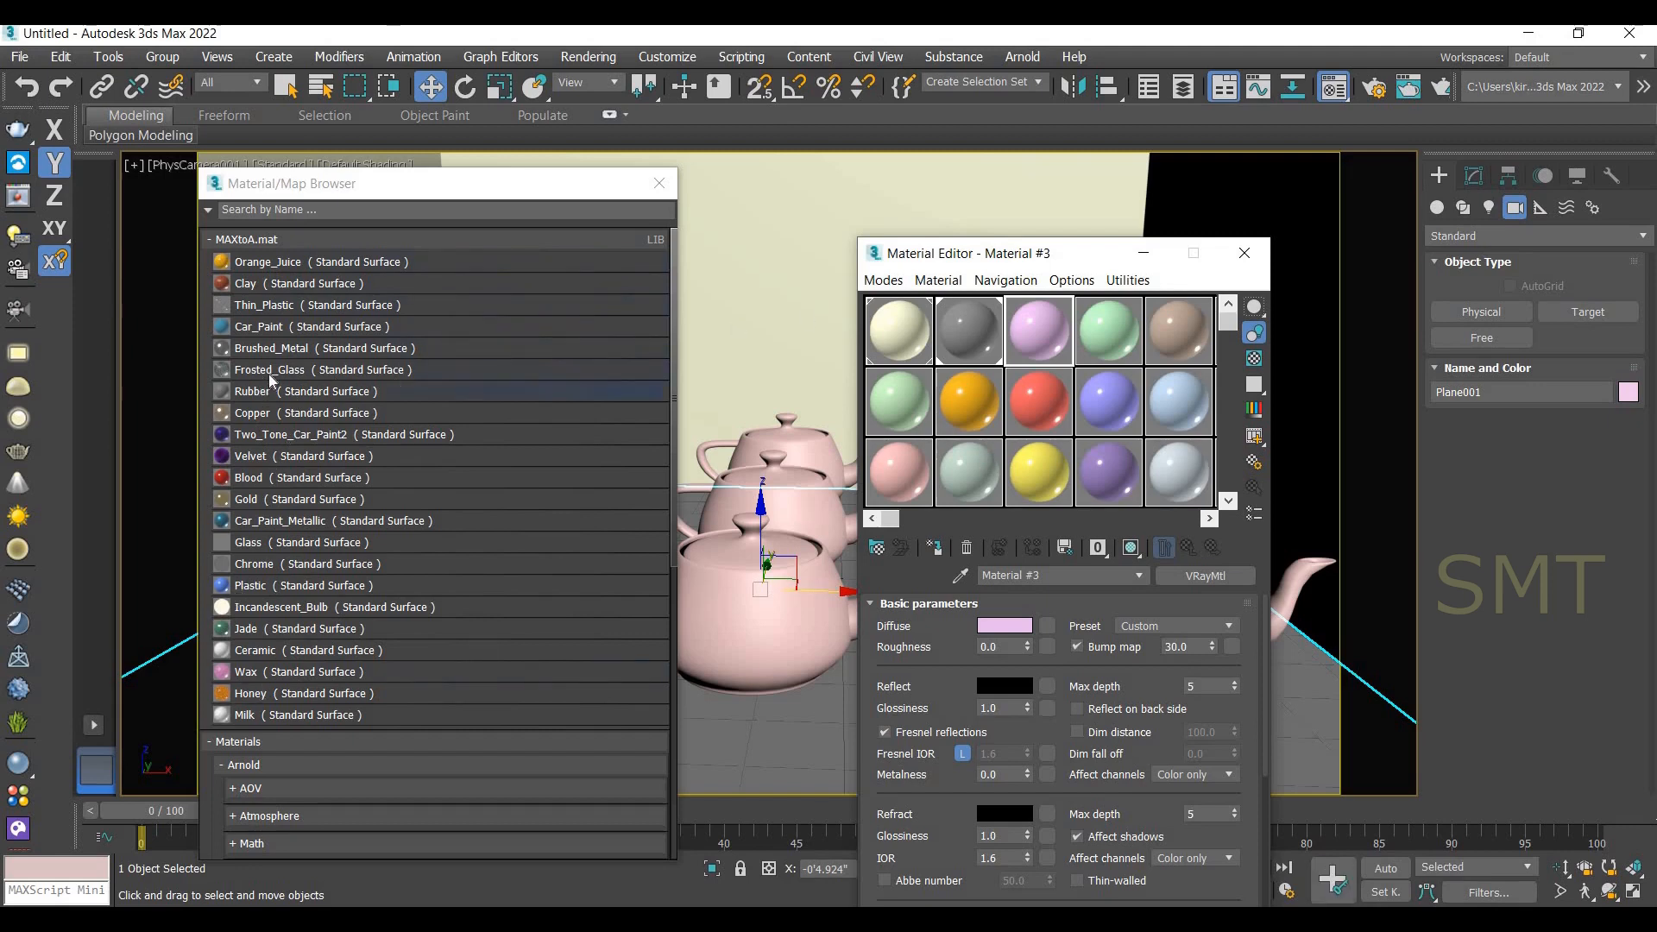
{"action": "double_click", "coordinate": [268, 287]}
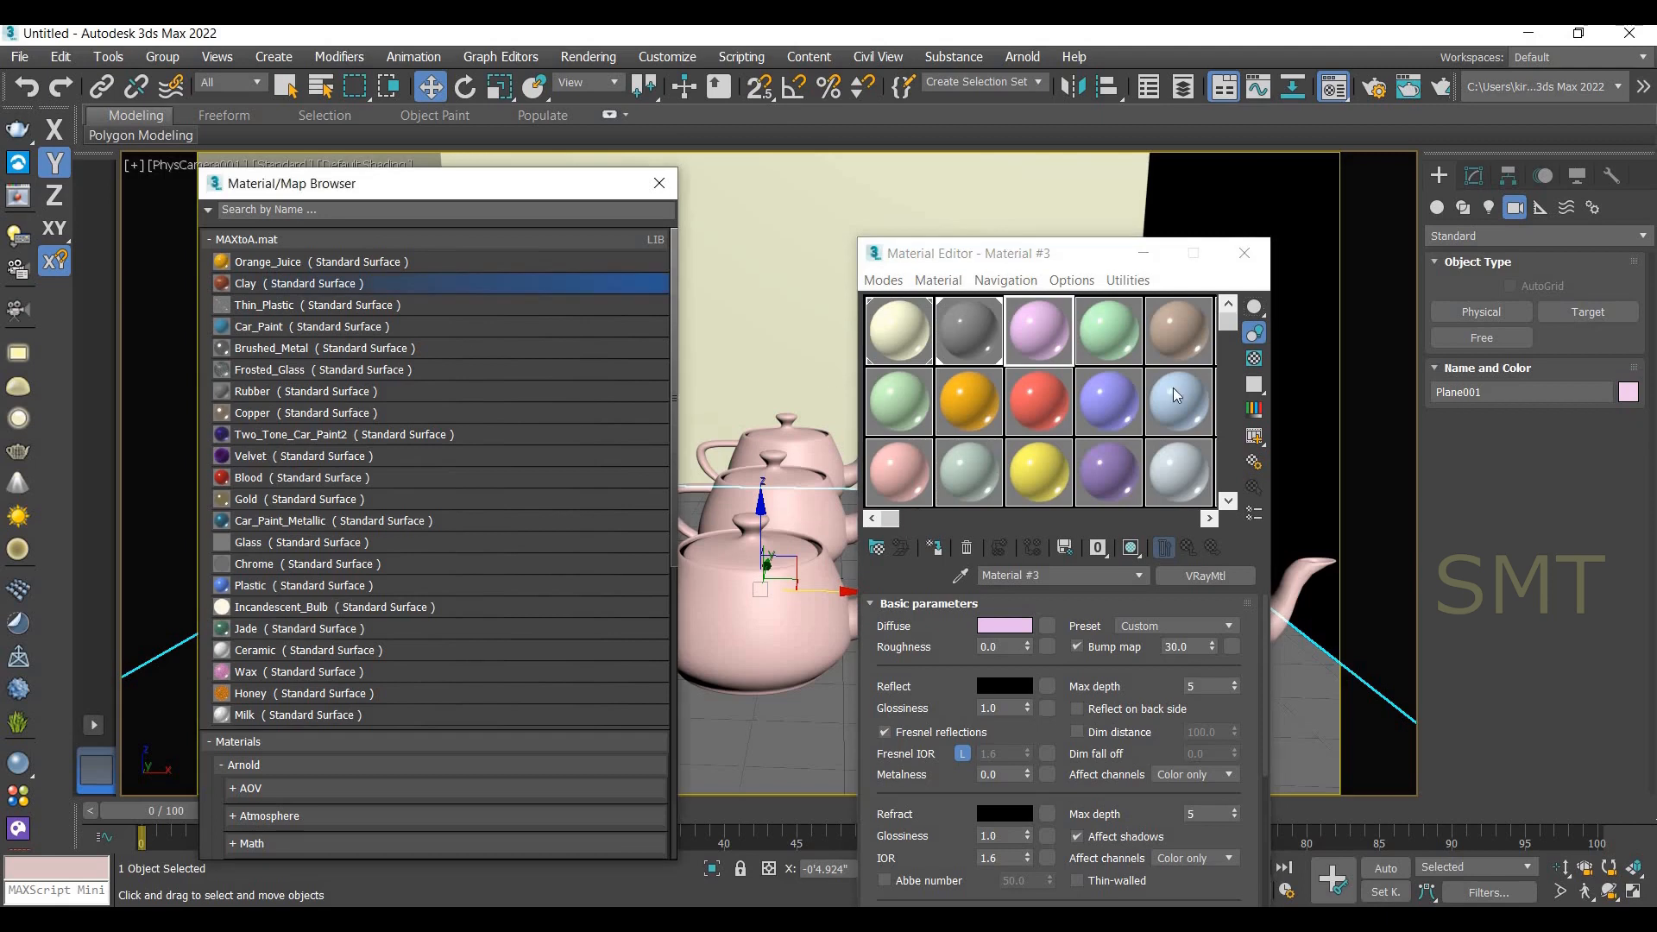
{"action": "left_click", "coordinate": [1108, 334]}
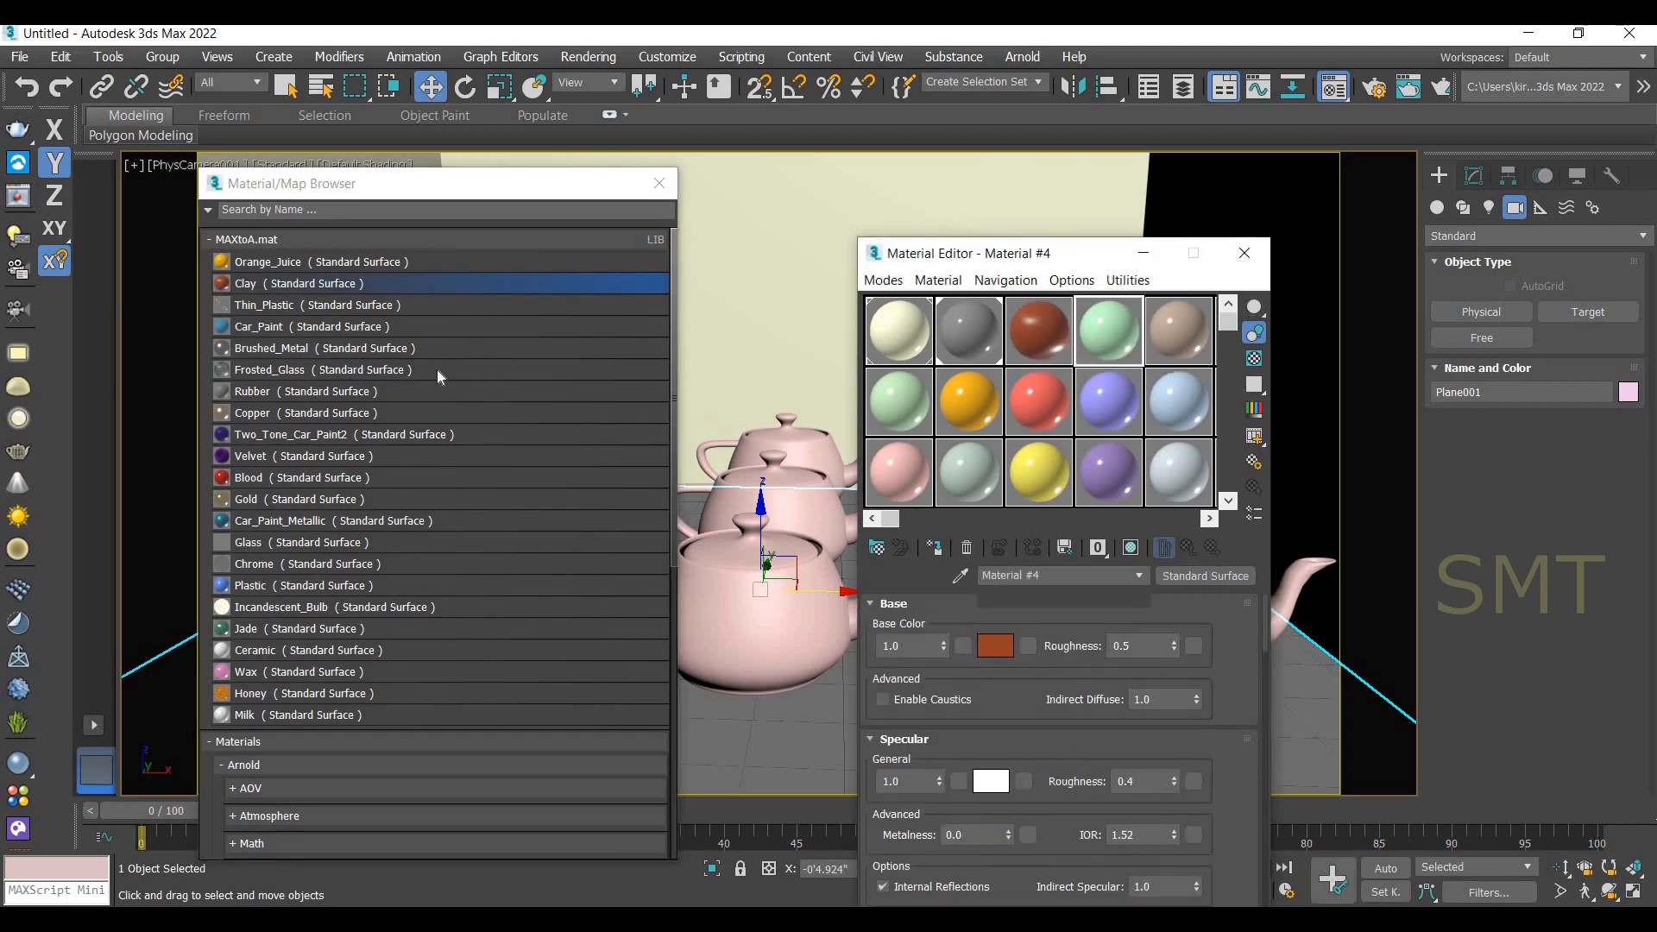
{"action": "double_click", "coordinate": [263, 326]}
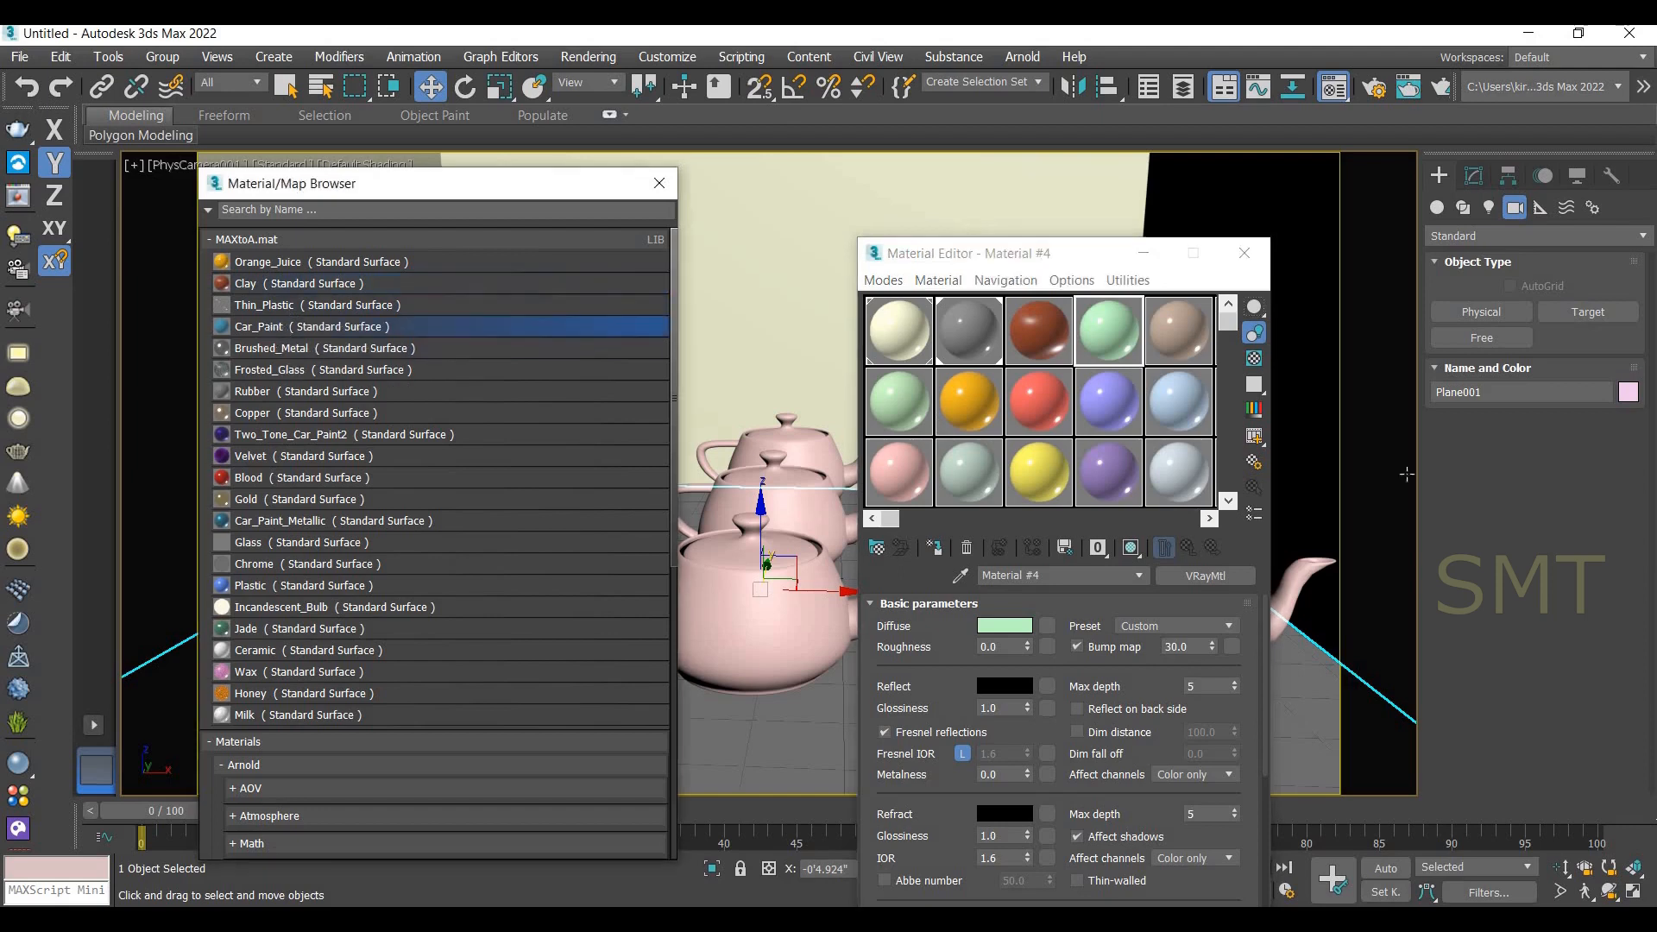
Load Brushed_Metal into the fifth slot of the first row and Frosted_Glass into the first slot of the second row.
{"action": "left_click", "coordinate": [1168, 335]}
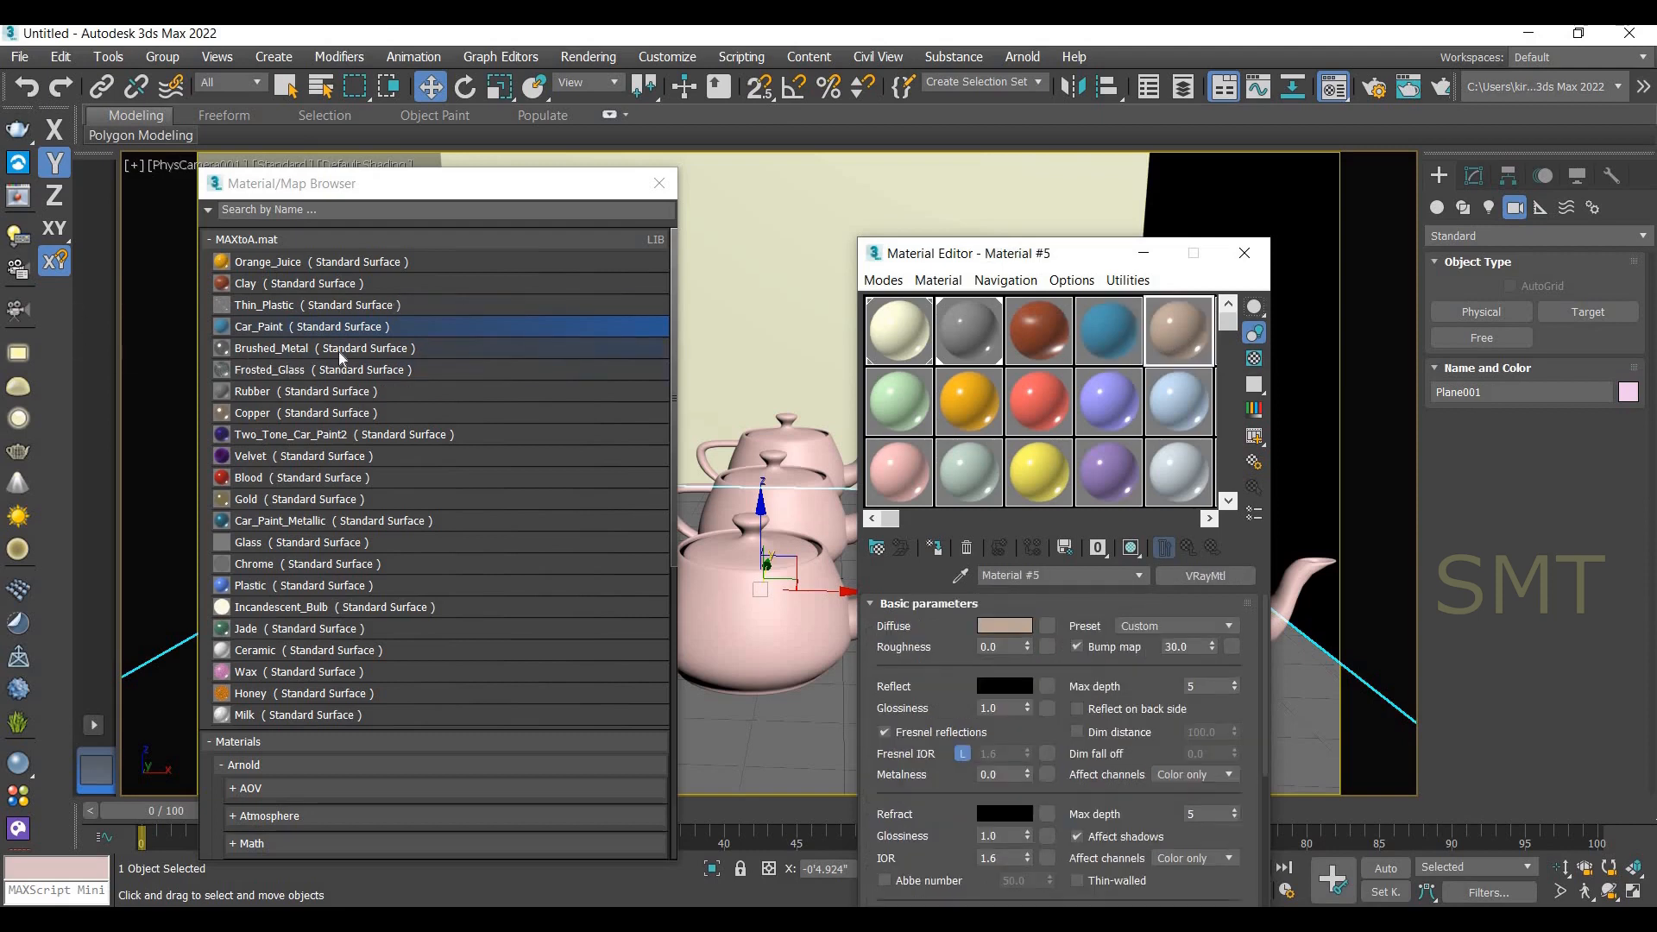
{"action": "double_click", "coordinate": [277, 349]}
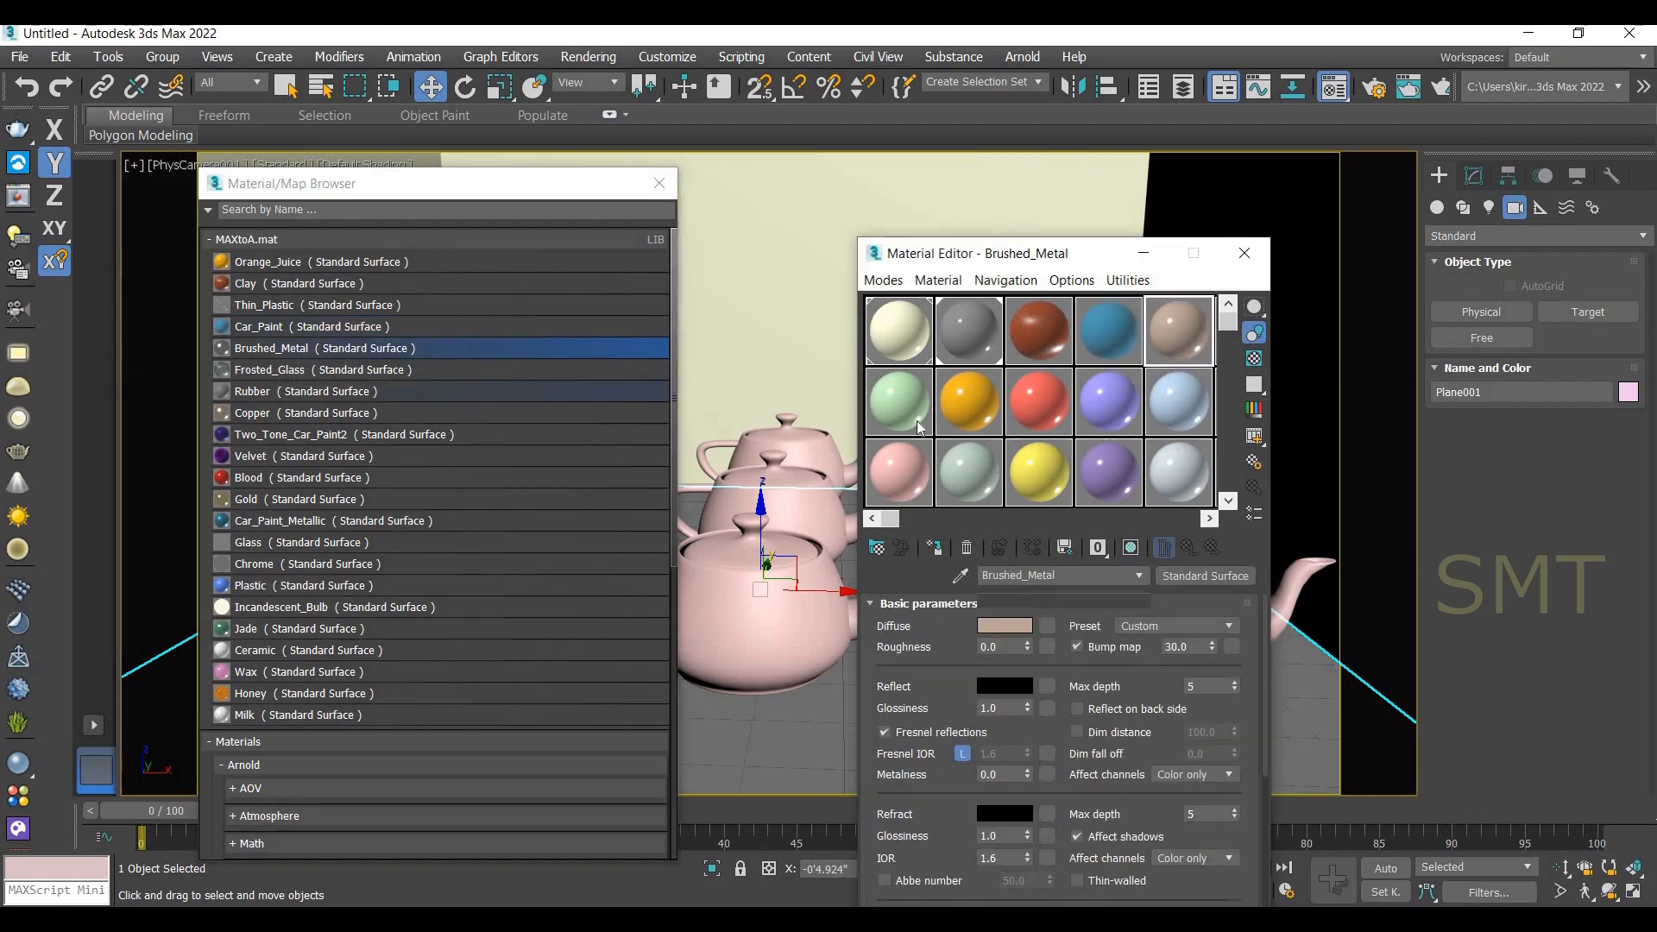
{"action": "left_click", "coordinate": [883, 419]}
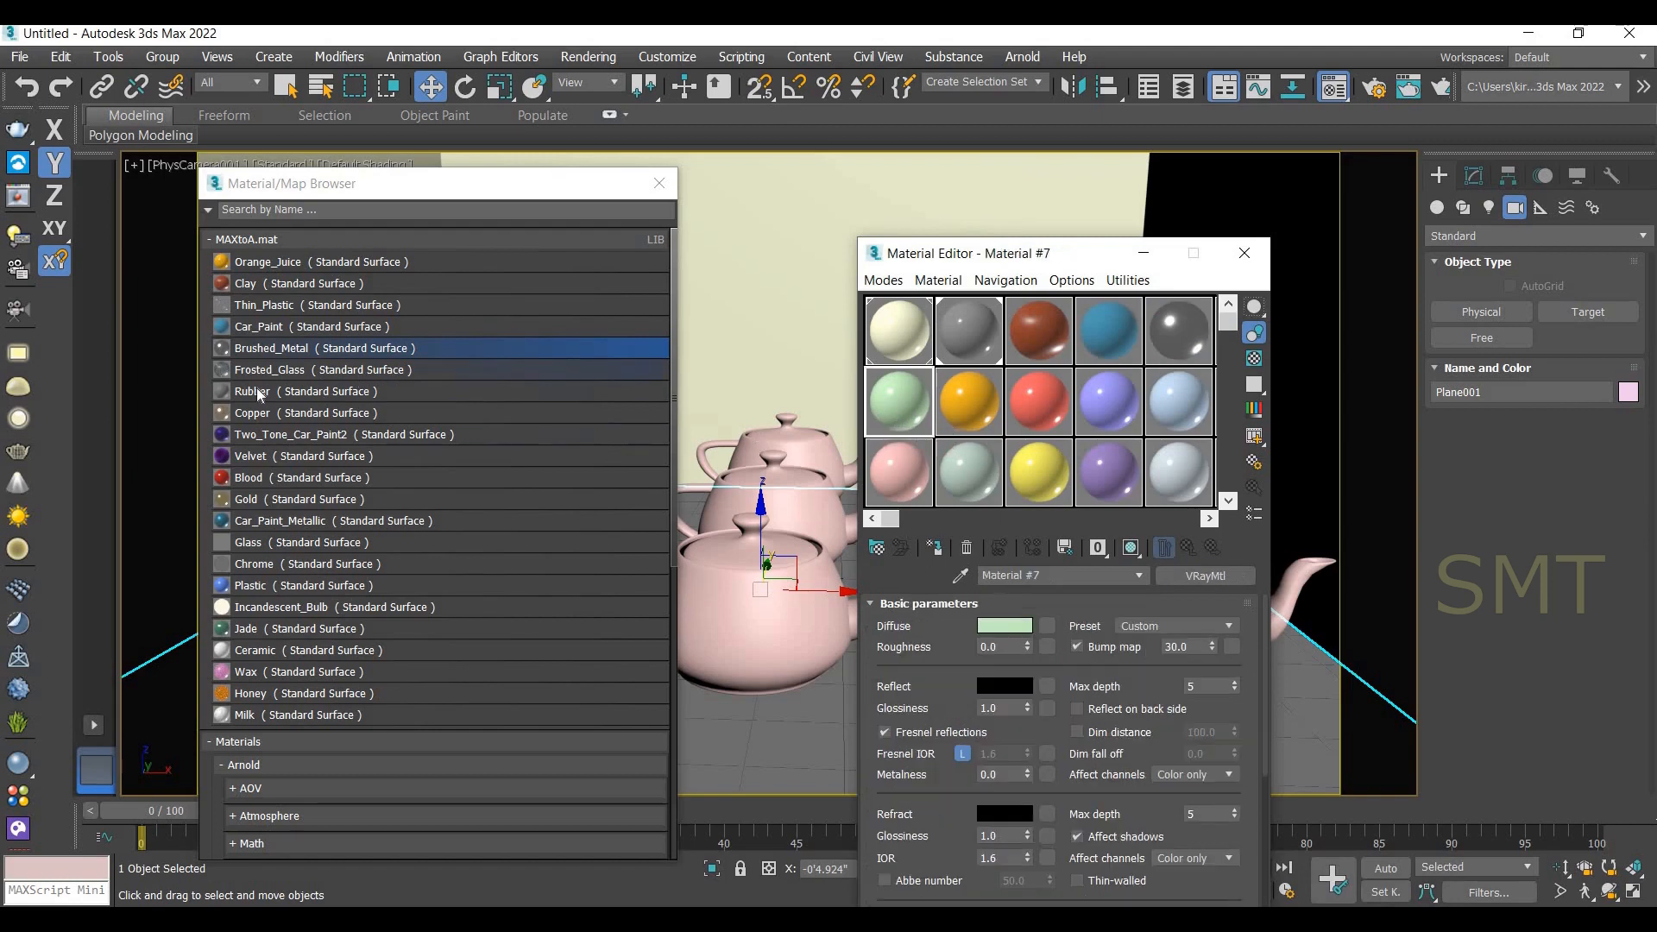
{"action": "left_click_drag", "start_coordinate": [255, 370], "coordinate": [929, 414]}
Load the library's Rubber material into the second slot of the second row and Copper into the third.
{"action": "left_click", "coordinate": [967, 408]}
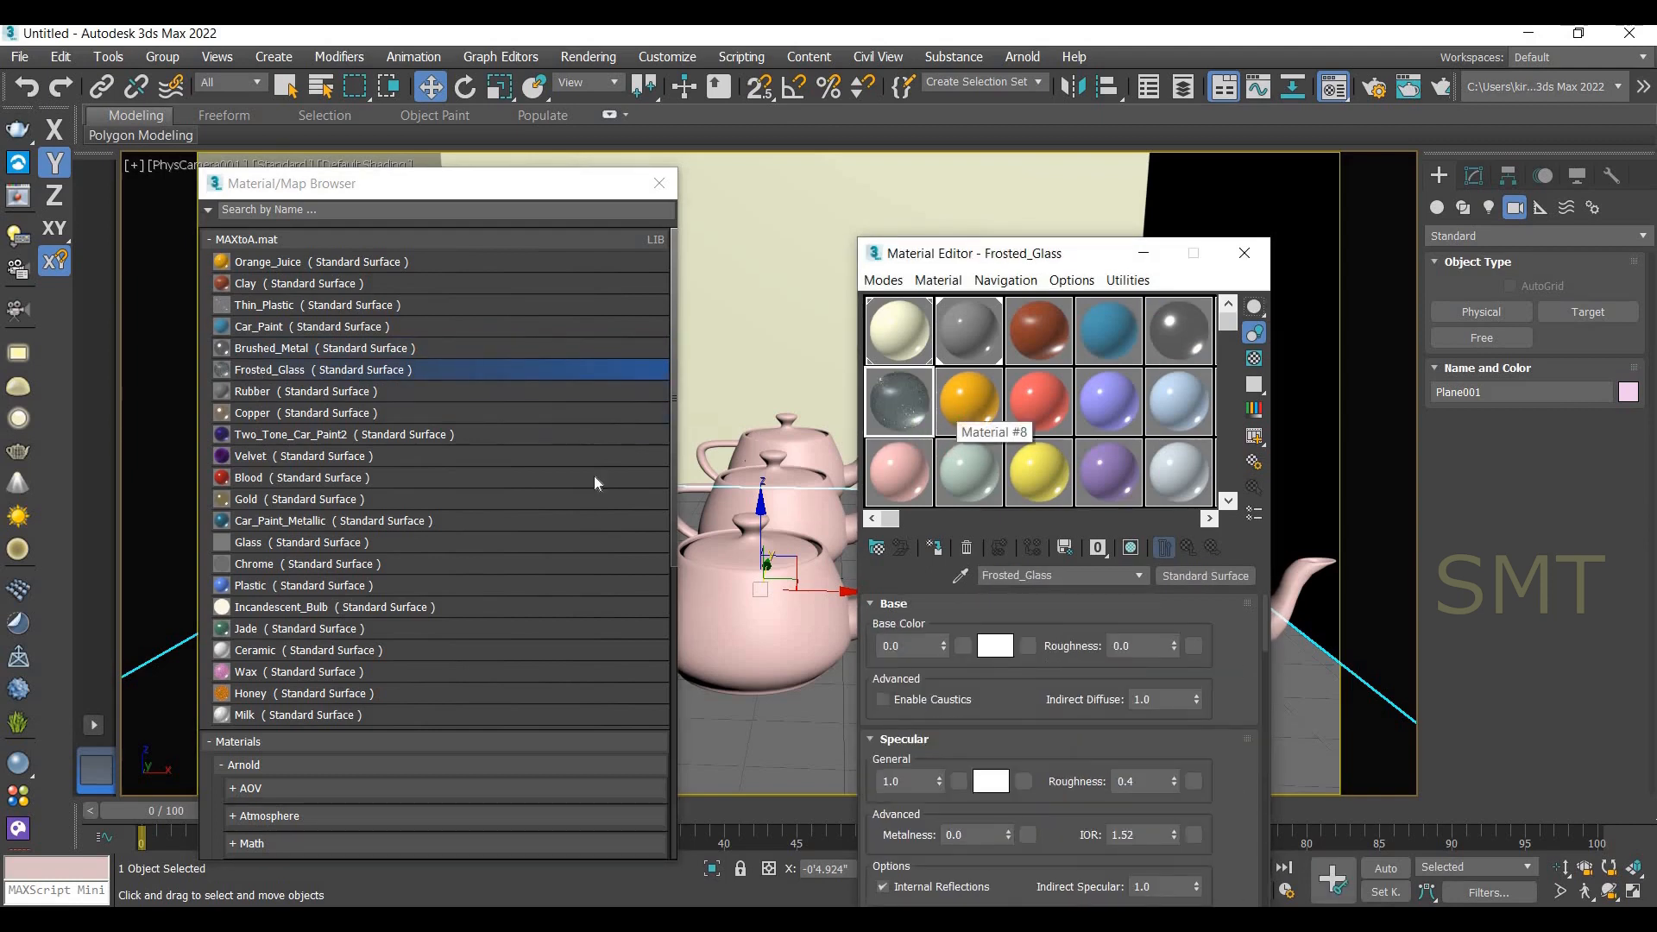
{"action": "left_click_drag", "start_coordinate": [261, 397], "coordinate": [968, 412]}
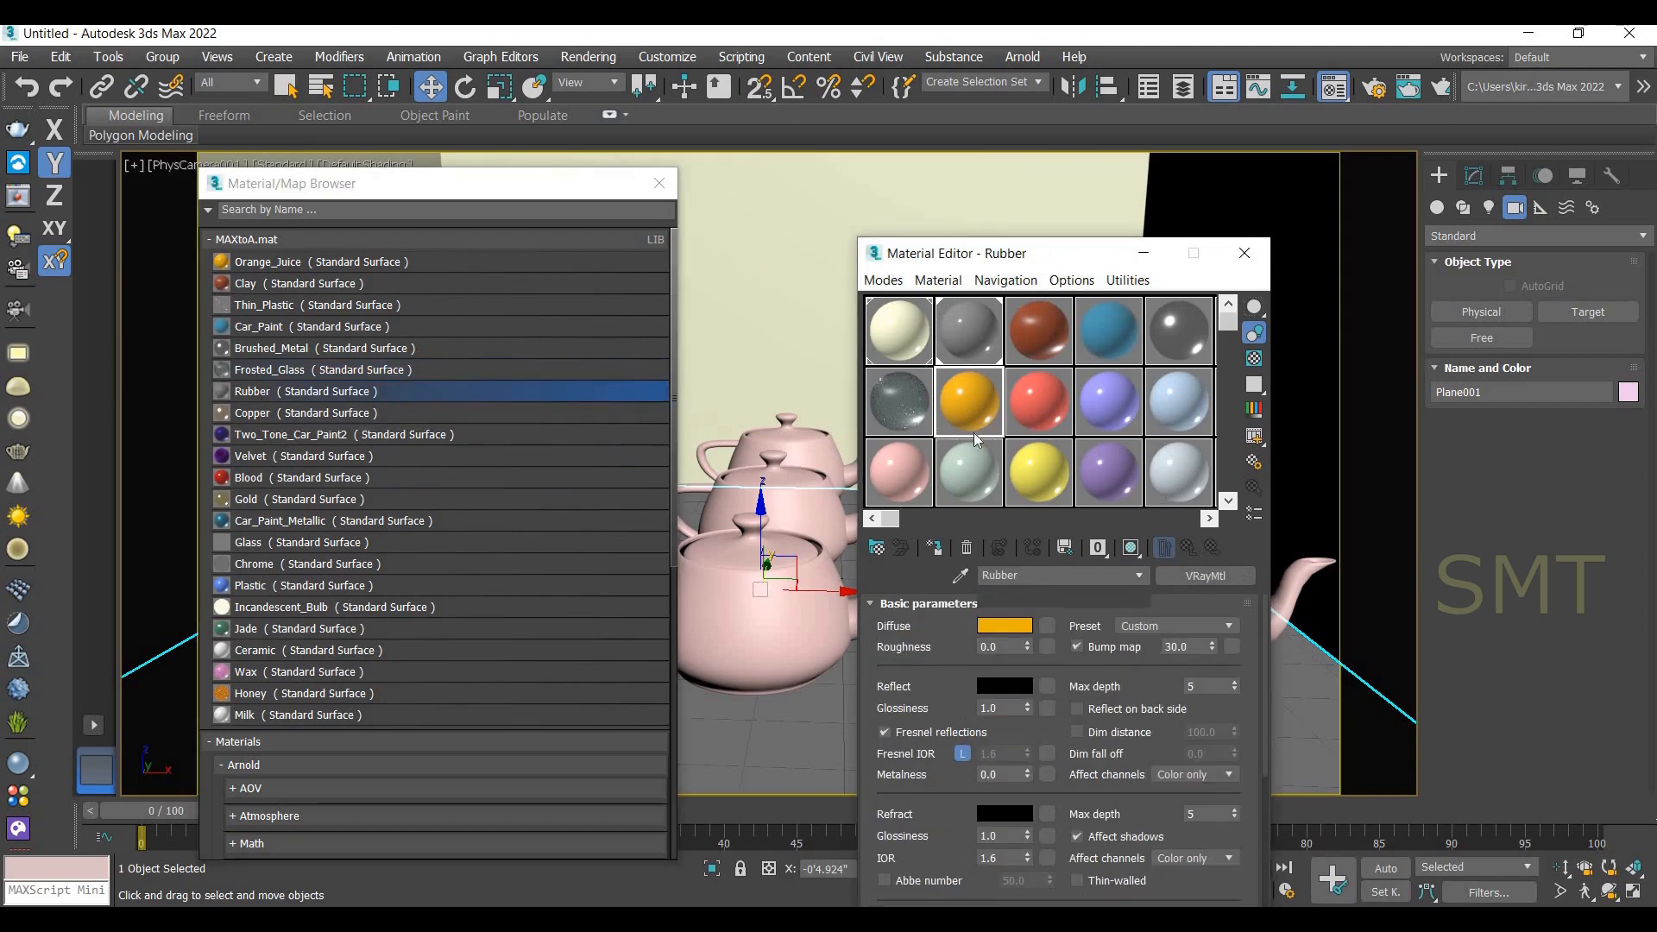
{"action": "left_click", "coordinate": [1037, 409]}
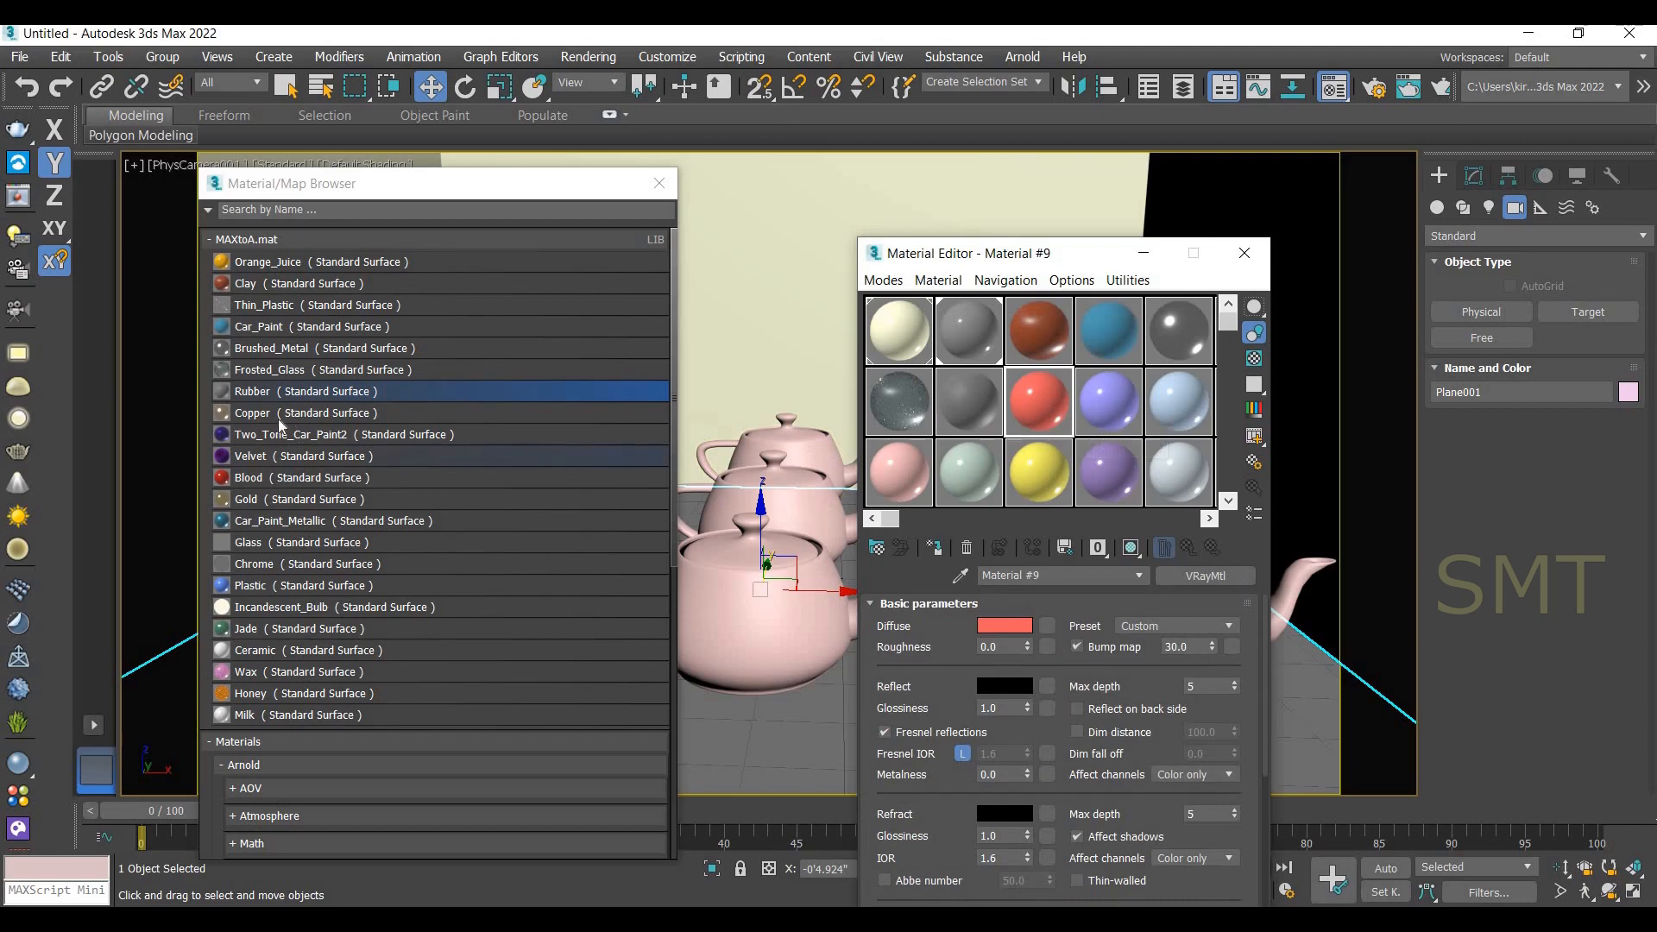
{"action": "left_click_drag", "start_coordinate": [281, 412], "coordinate": [1189, 458]}
Load the library's Velvet material into the fourth slot of the second row and Gold into the fifth.
{"action": "left_click", "coordinate": [1110, 404]}
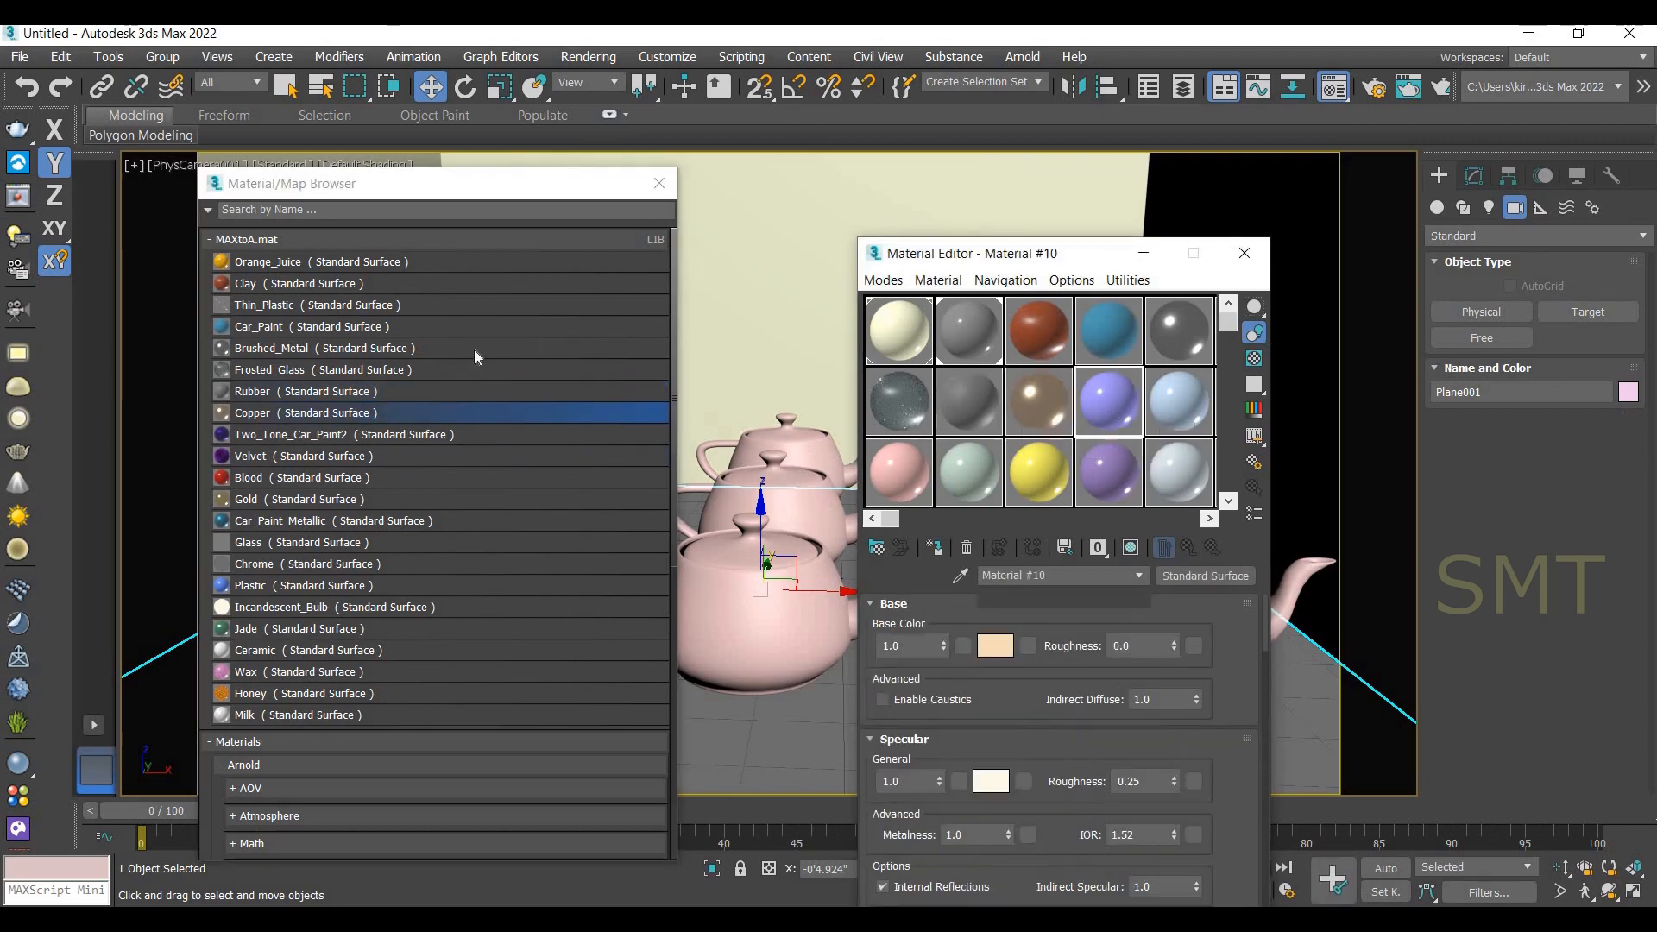
{"action": "left_click_drag", "start_coordinate": [282, 459], "coordinate": [1109, 402]}
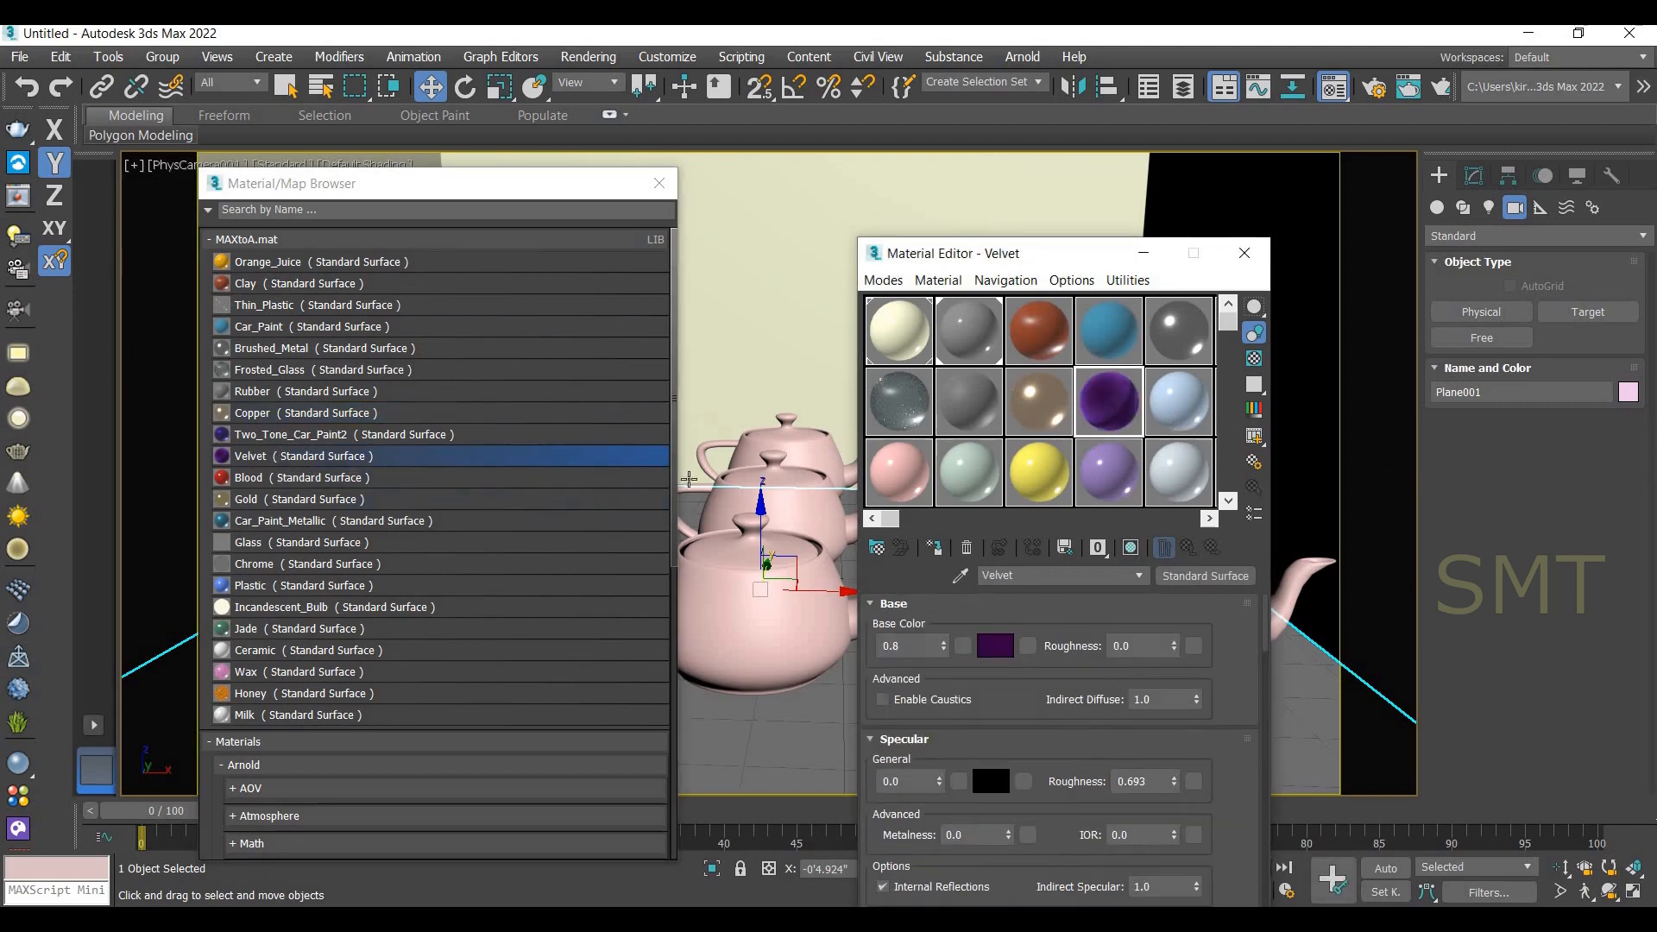
{"action": "left_click", "coordinate": [1179, 409]}
{"action": "left_click", "coordinate": [287, 500]}
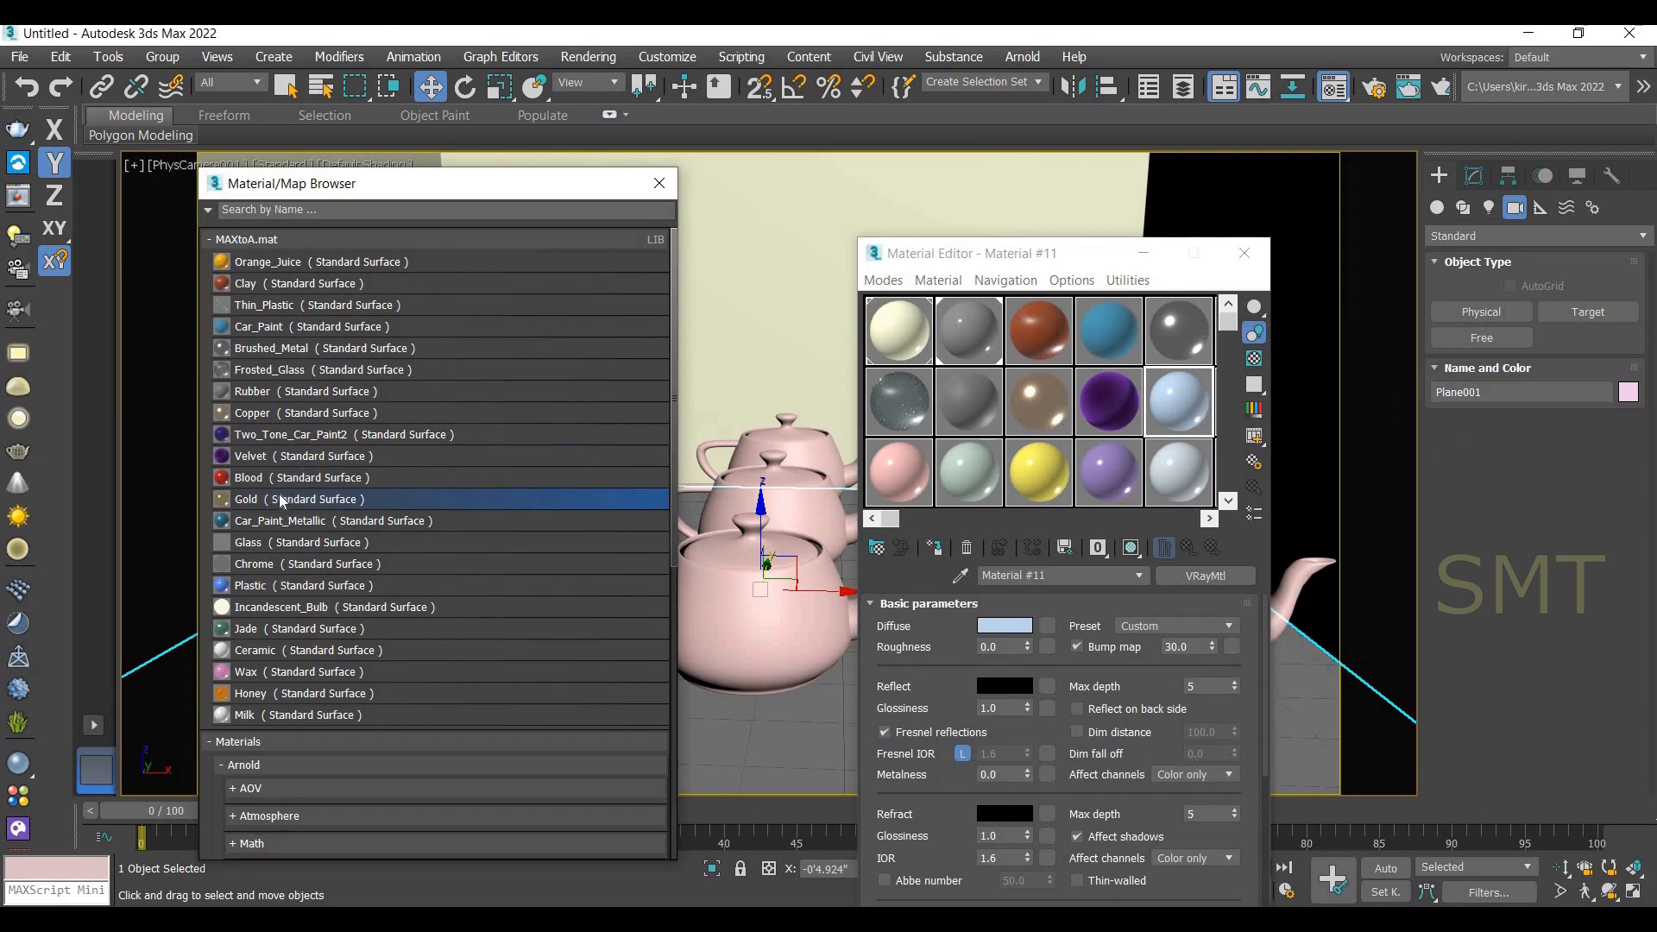
{"action": "left_click_drag", "start_coordinate": [281, 498], "coordinate": [1179, 402]}
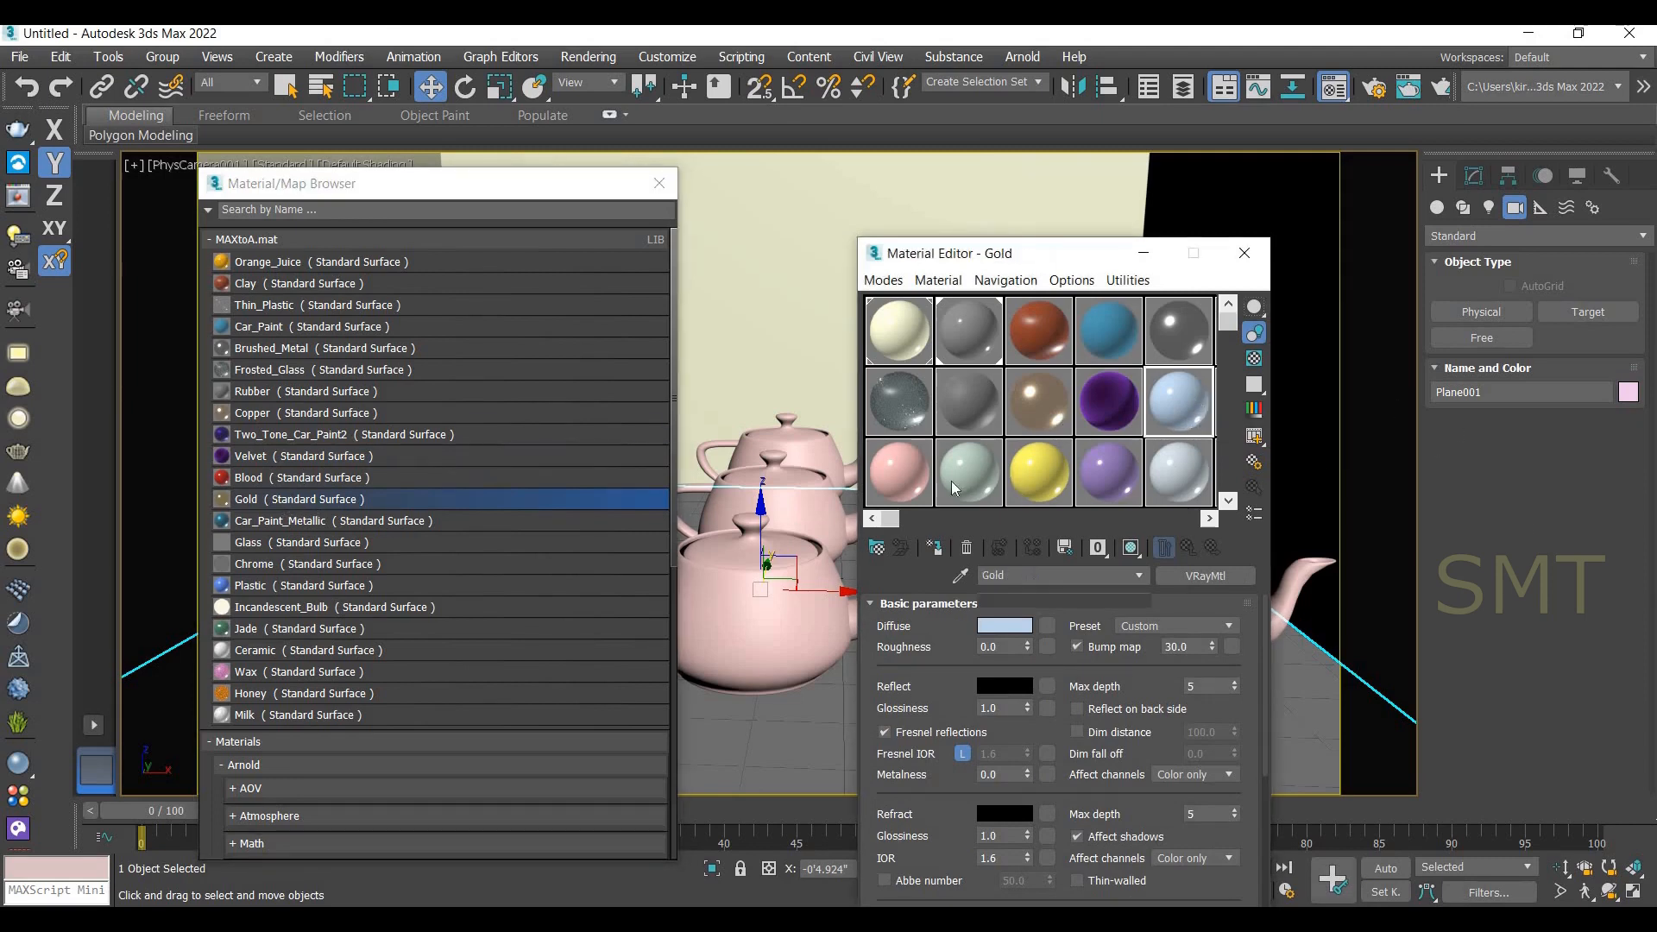
Load the library's Glass material into the first slot of the third row and Plastic into the second, and close the material browser.
{"action": "left_click", "coordinate": [903, 475]}
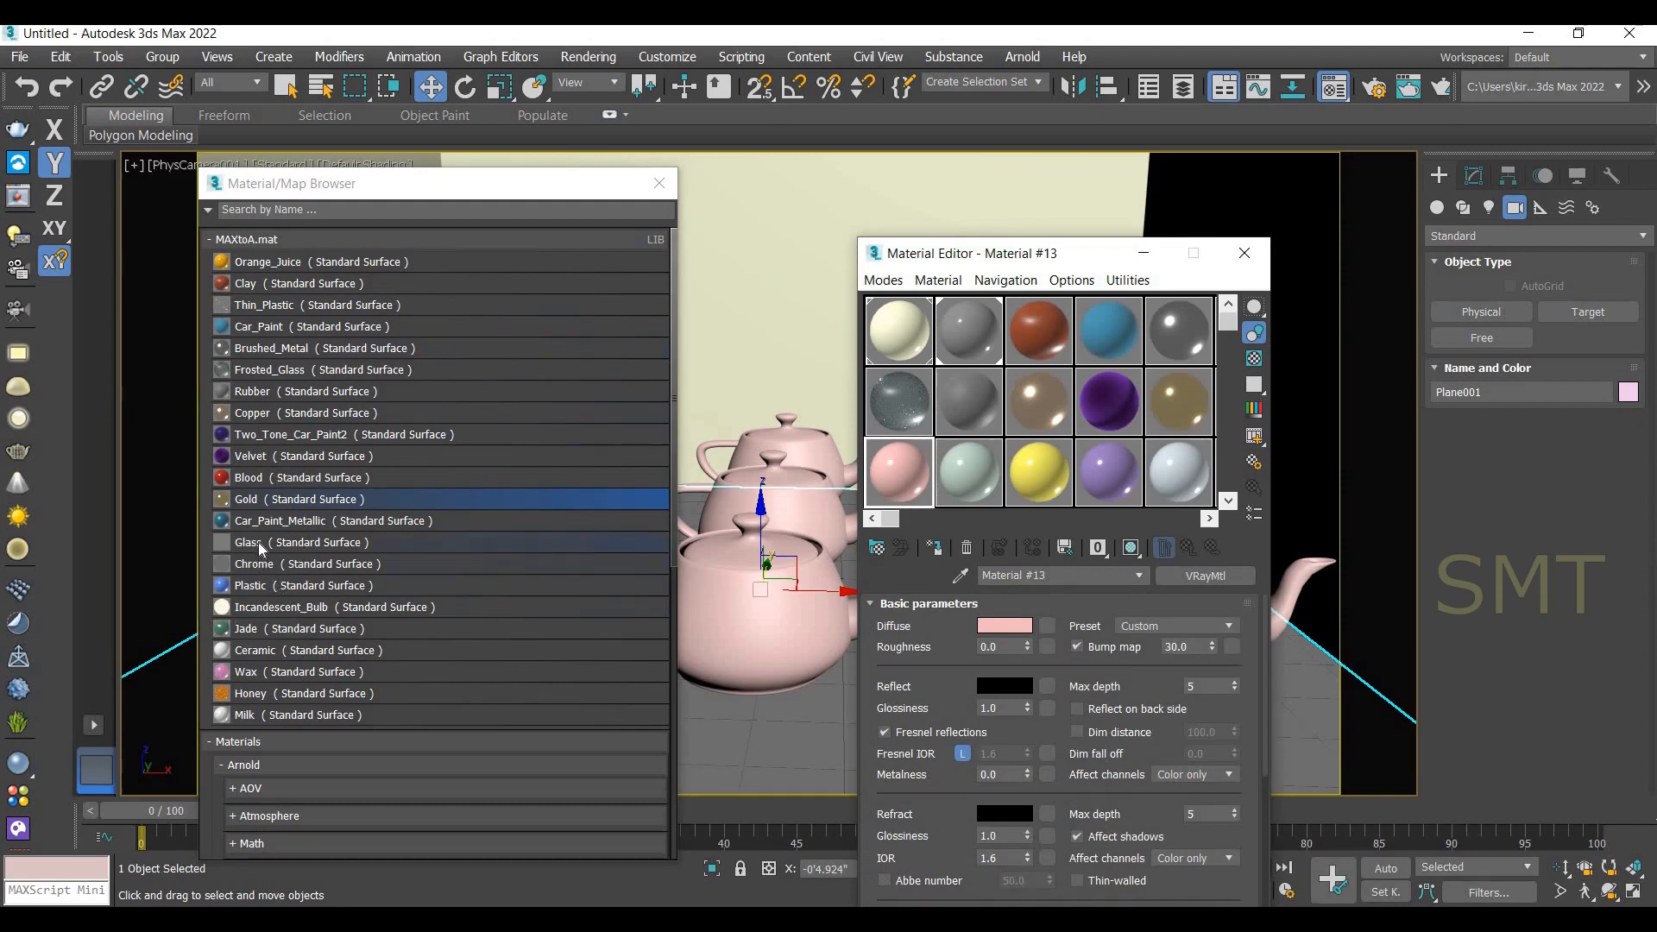
{"action": "left_click_drag", "start_coordinate": [257, 542], "coordinate": [900, 473]}
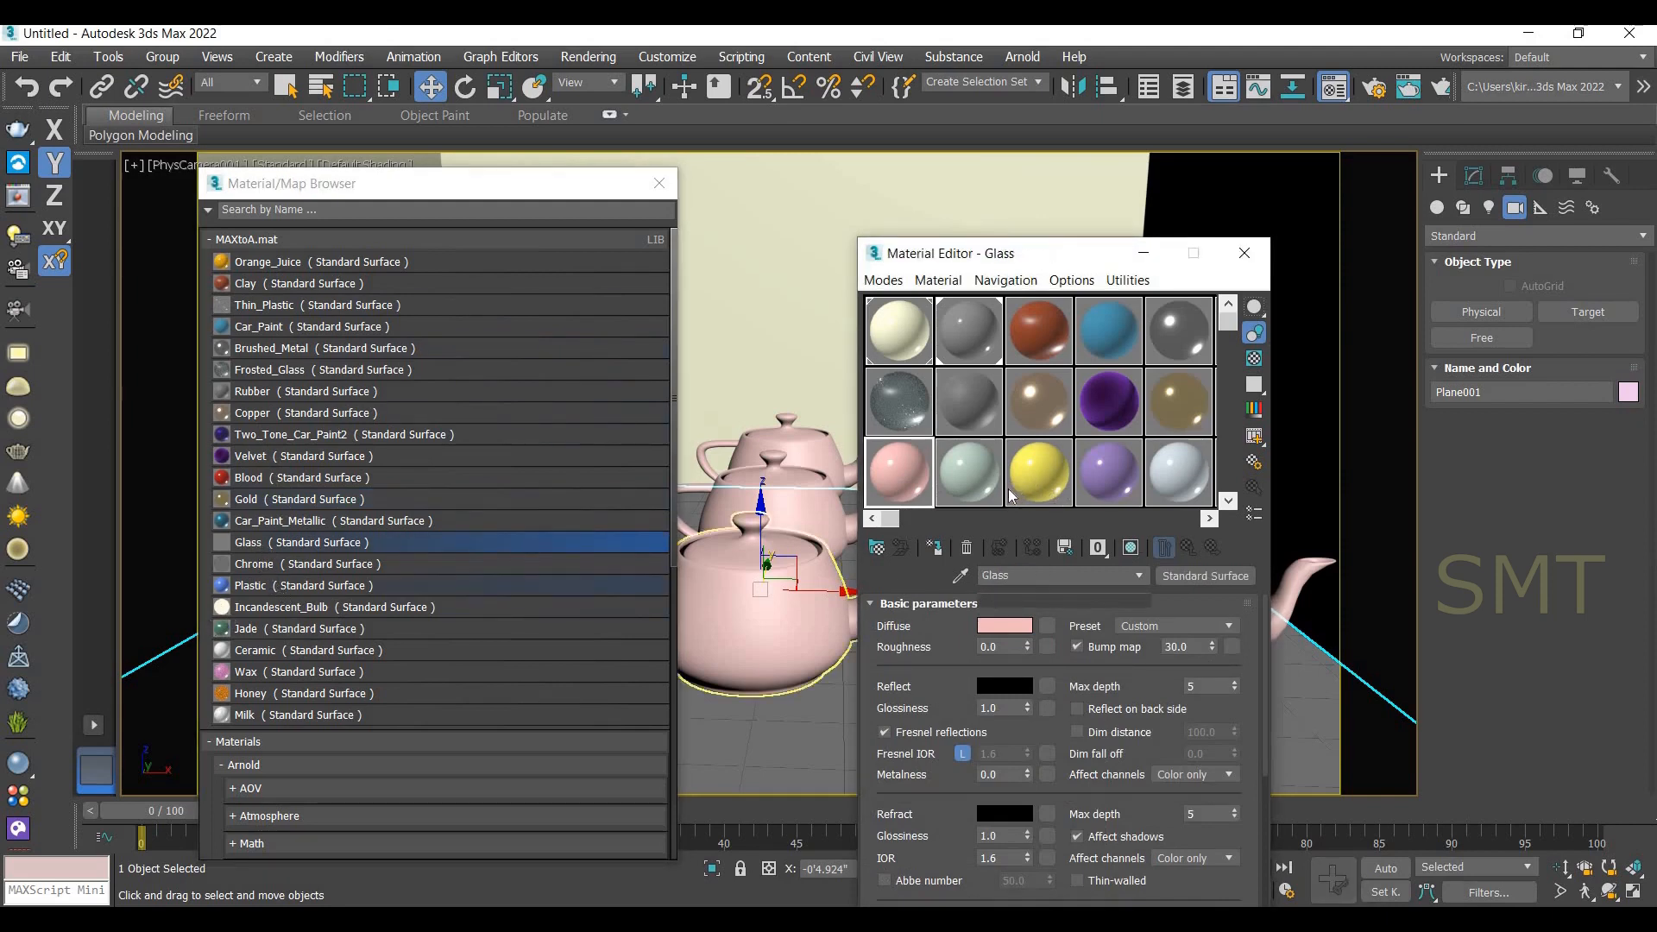
{"action": "left_click", "coordinate": [969, 466]}
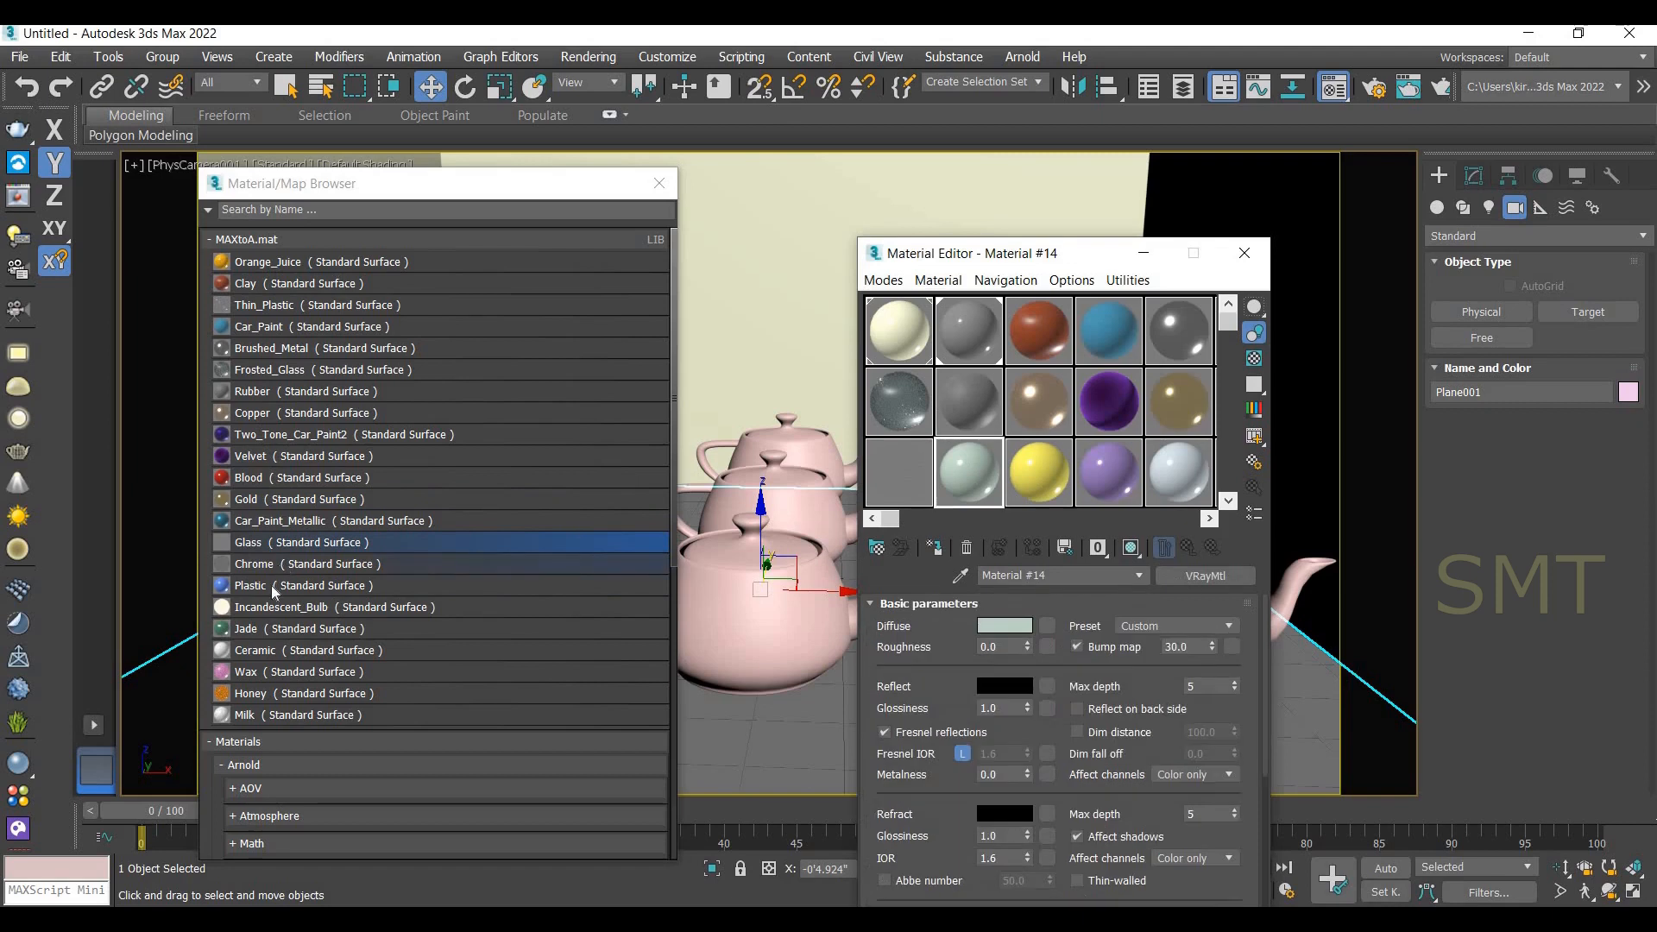
{"action": "left_click_drag", "start_coordinate": [271, 585], "coordinate": [994, 485]}
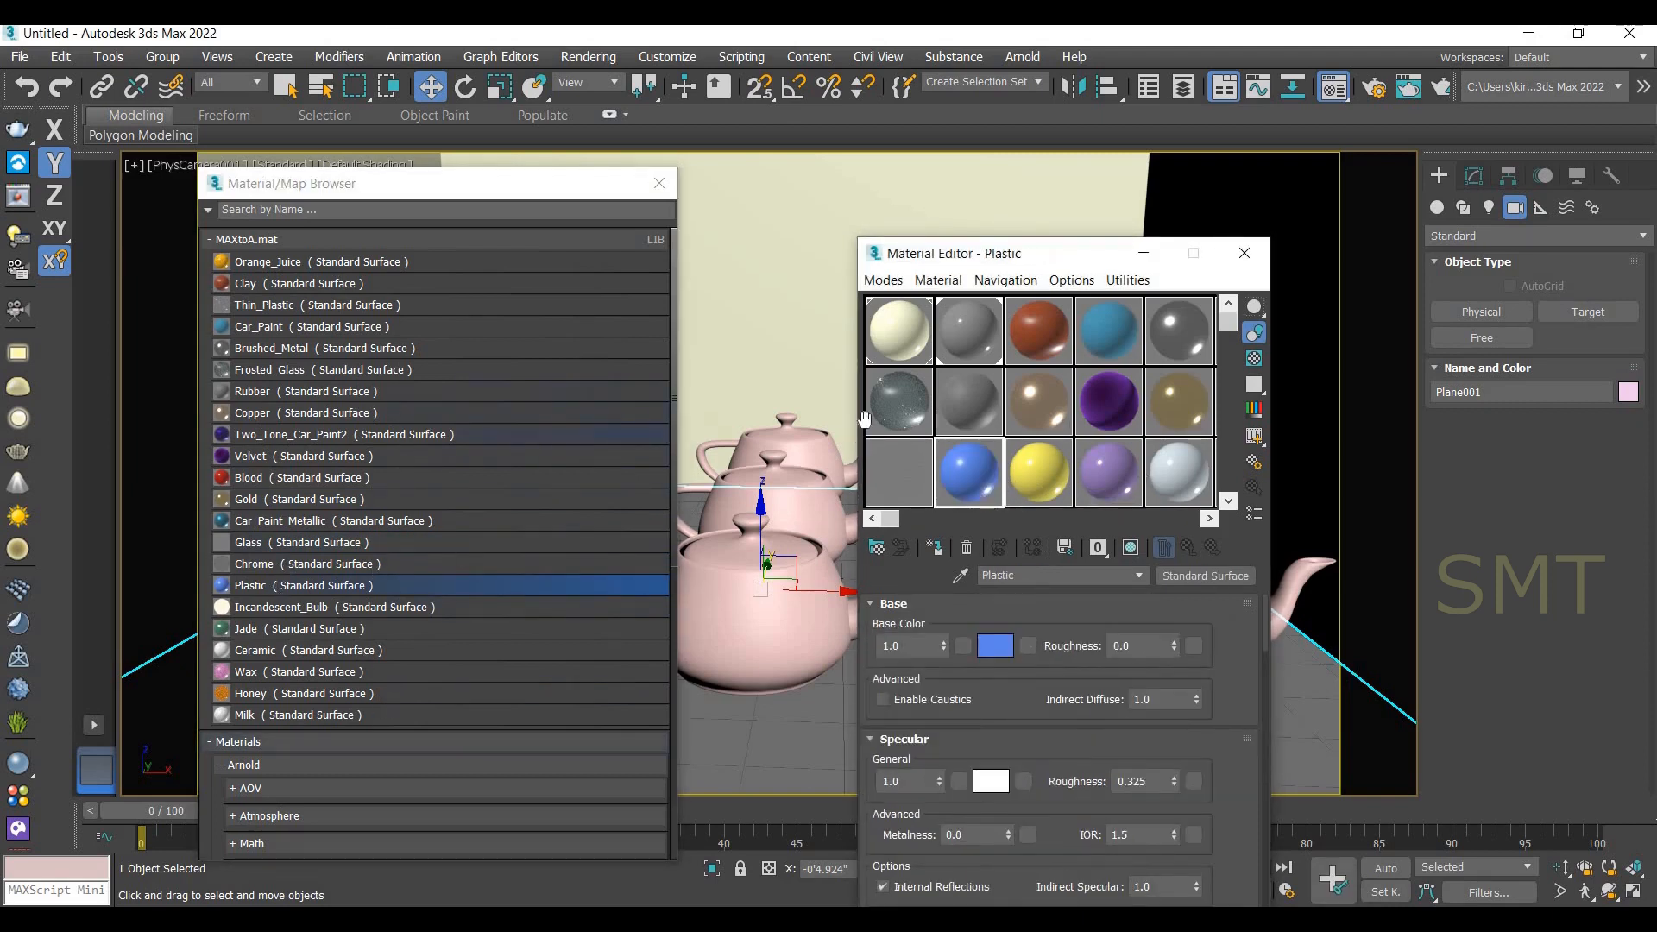
{"action": "left_click", "coordinate": [661, 184]}
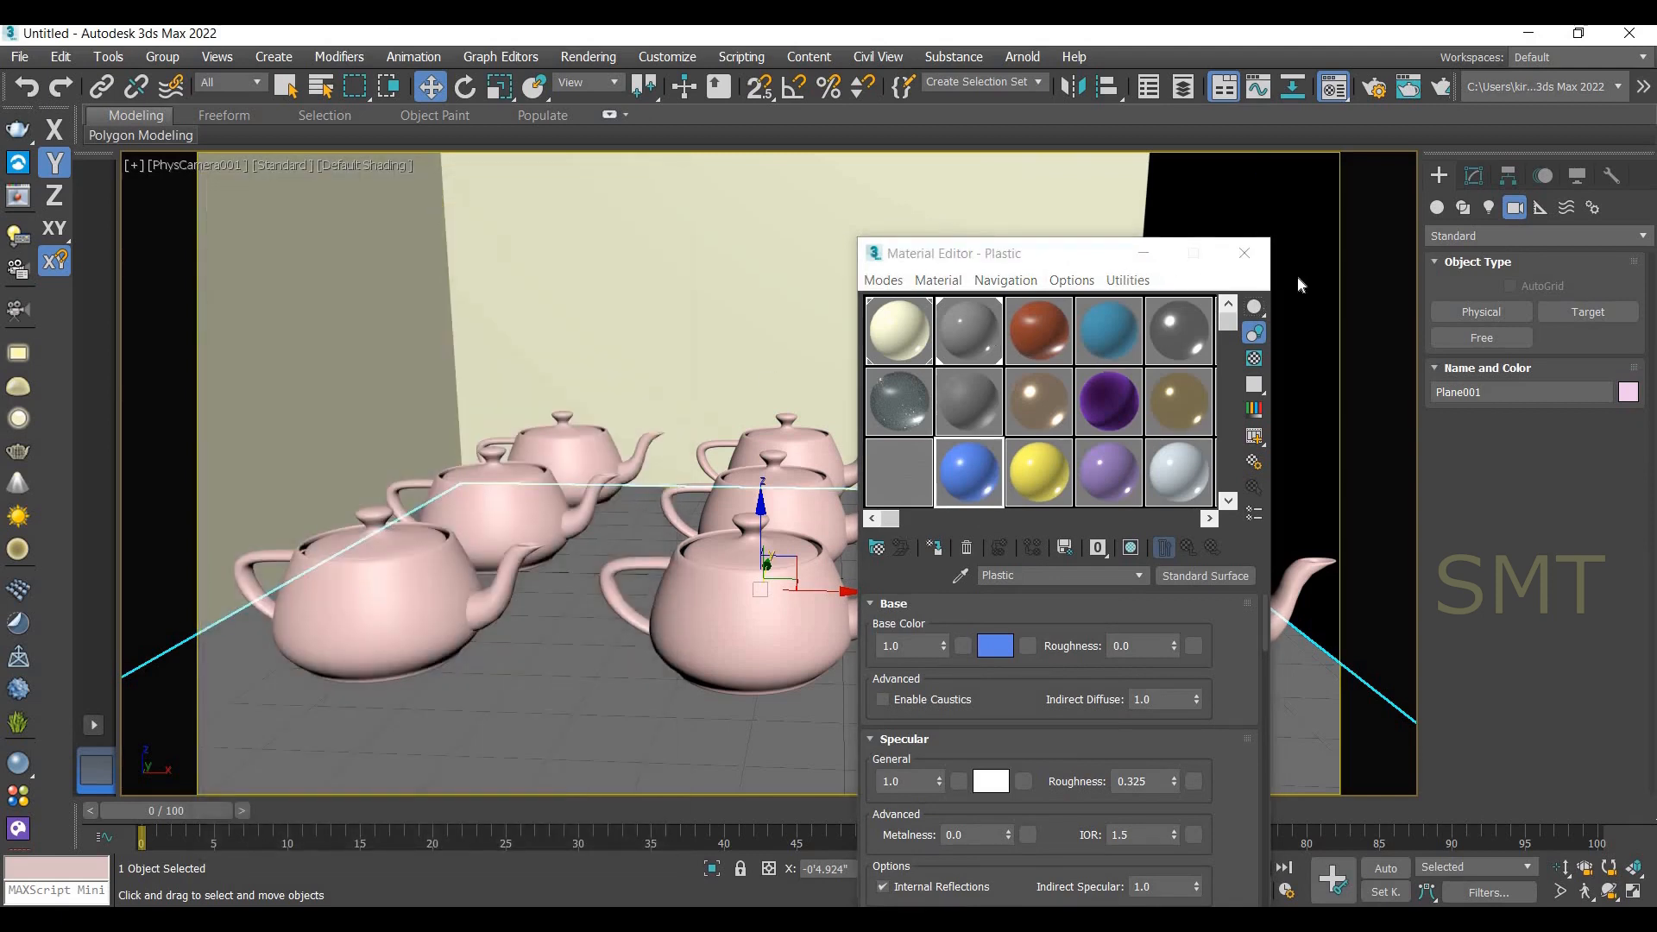
Assign Clay to the back row's left teapot and Car_Paint to its middle teapot, showing the shaded materials in the viewport.
{"action": "left_click_drag", "start_coordinate": [1078, 253], "coordinate": [1320, 270]}
{"action": "left_click", "coordinate": [574, 440]}
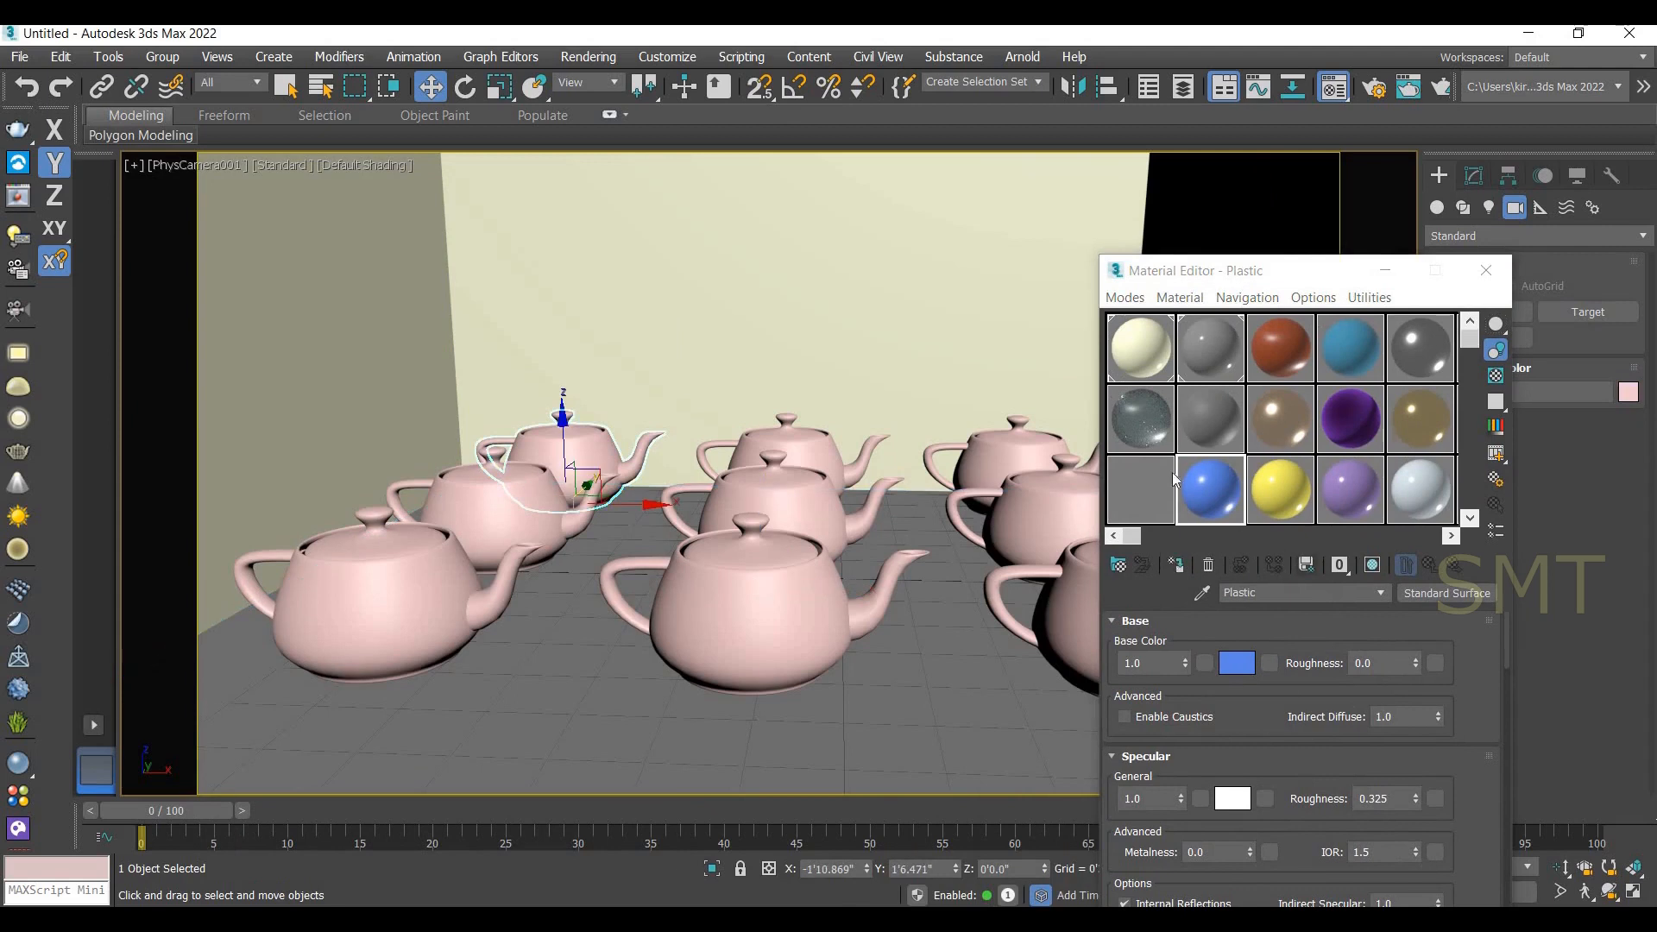
{"action": "left_click", "coordinate": [1150, 364]}
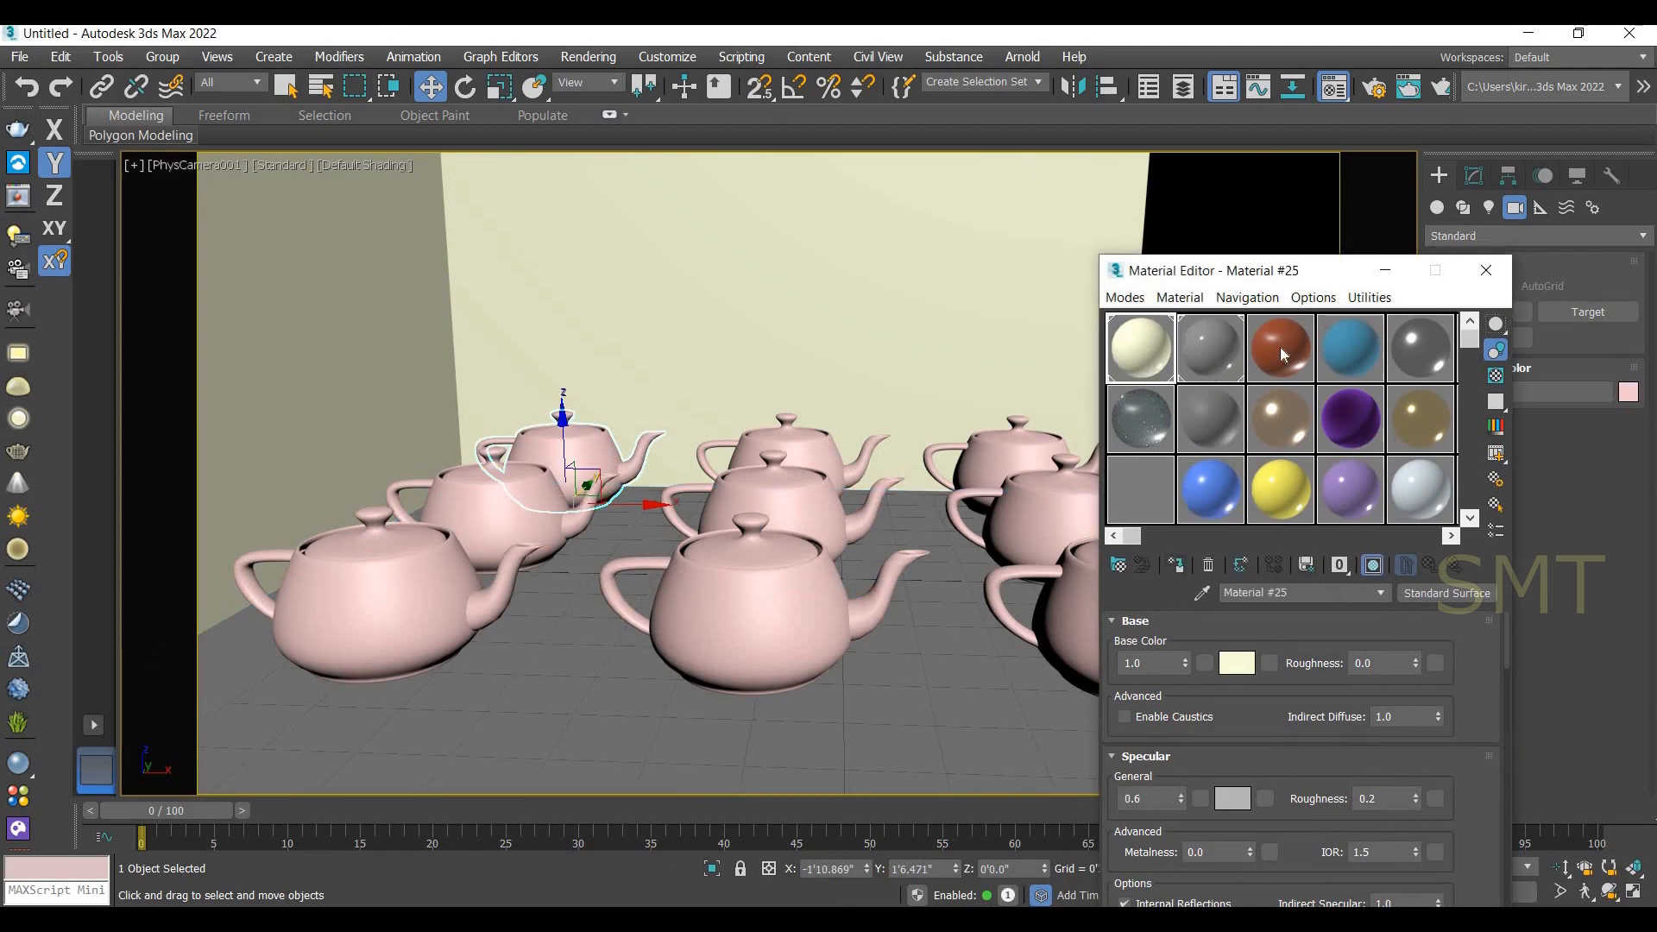
{"action": "left_click", "coordinate": [1176, 566]}
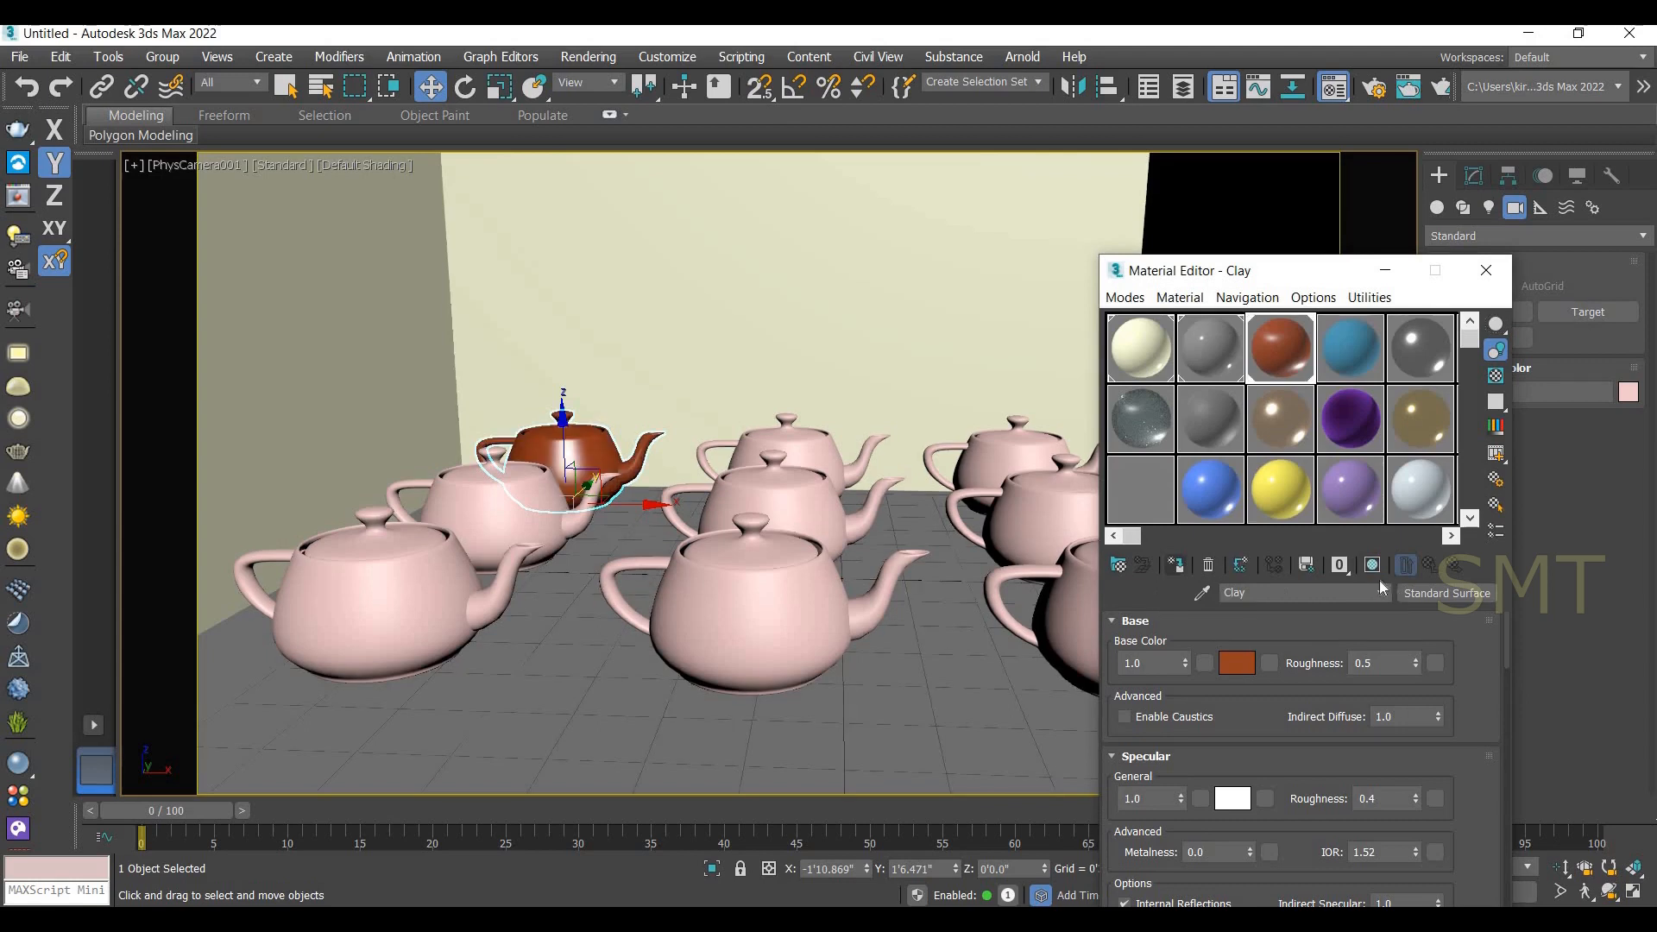
{"action": "left_click", "coordinate": [816, 458]}
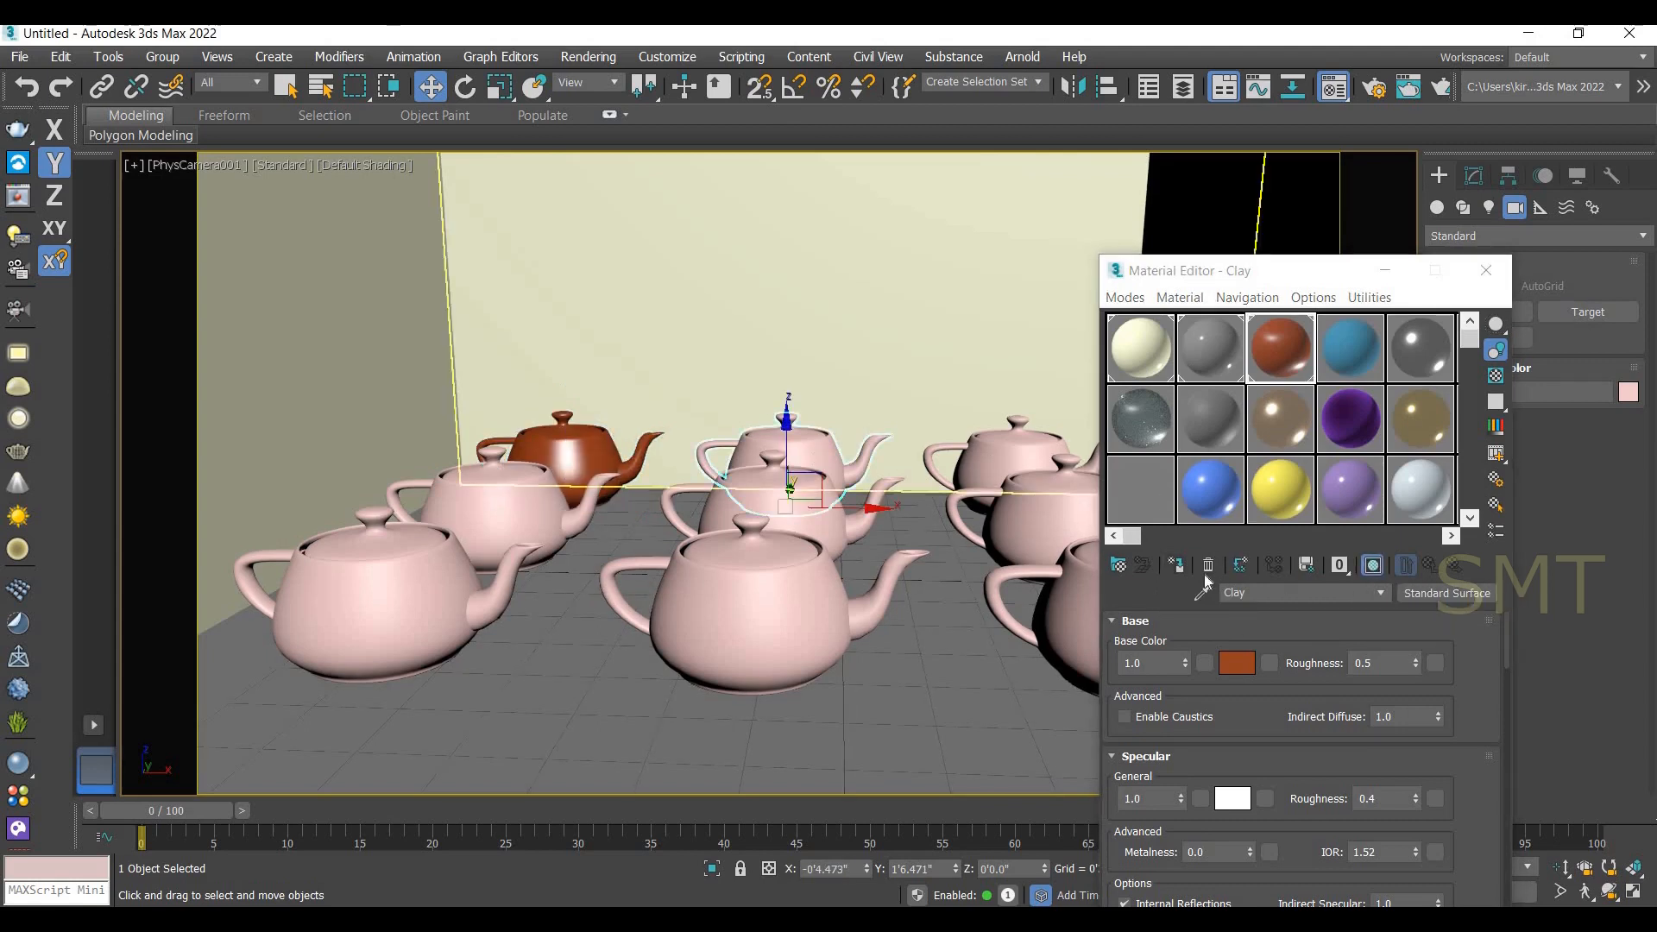
{"action": "left_click", "coordinate": [1353, 359]}
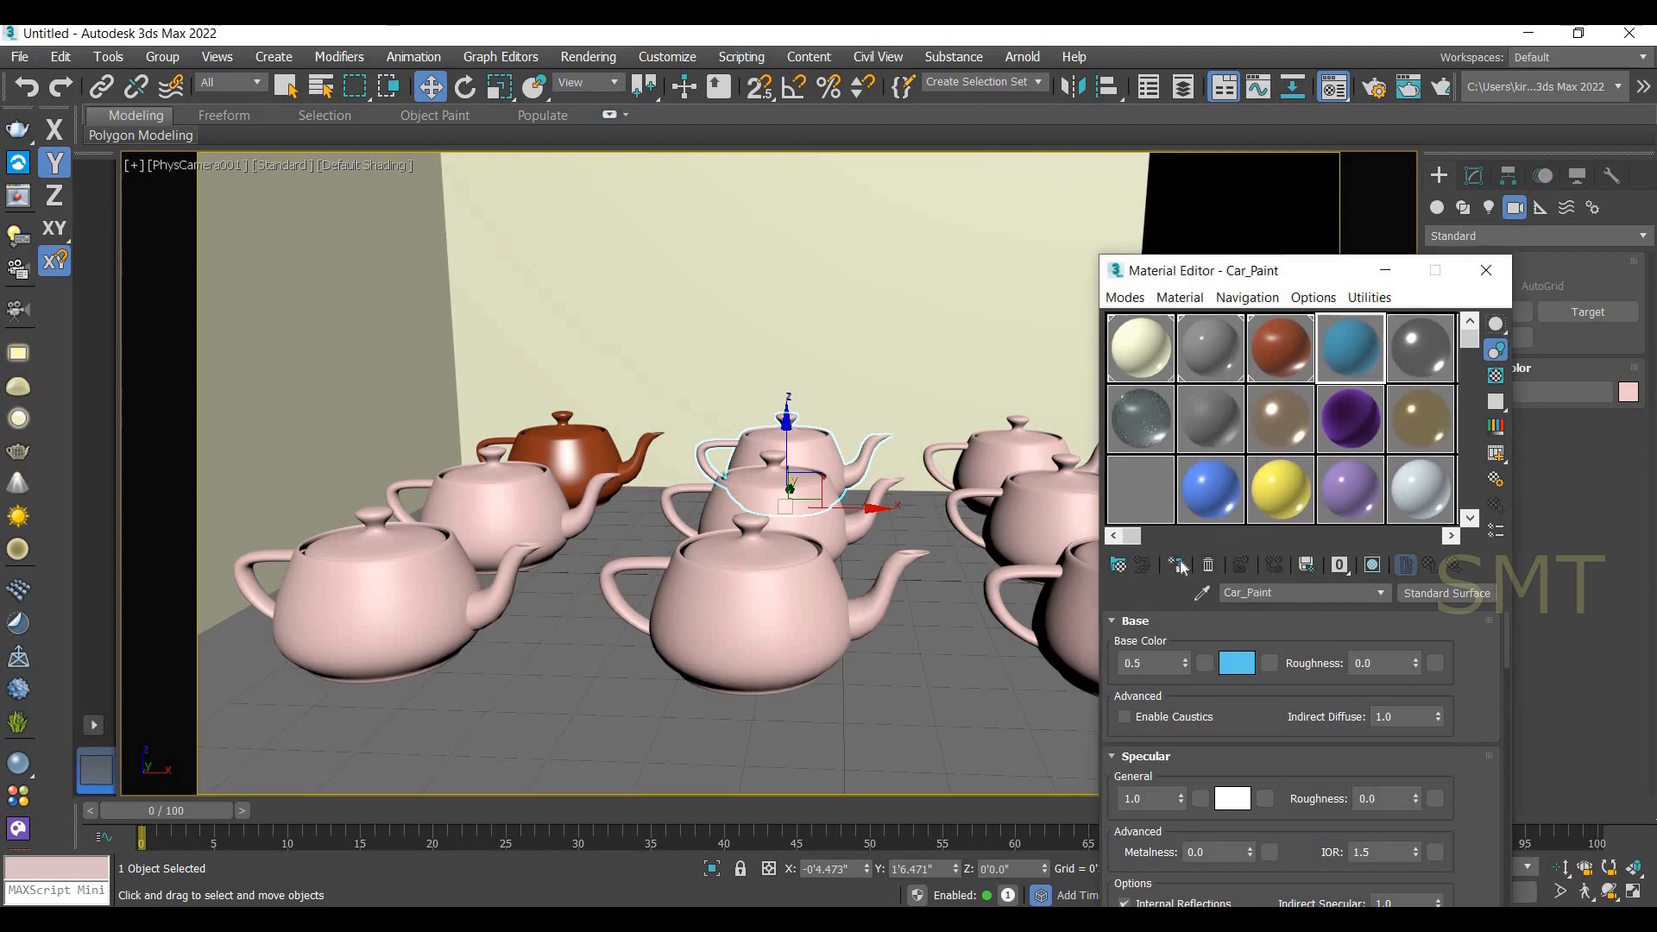
{"action": "left_click", "coordinate": [1177, 567]}
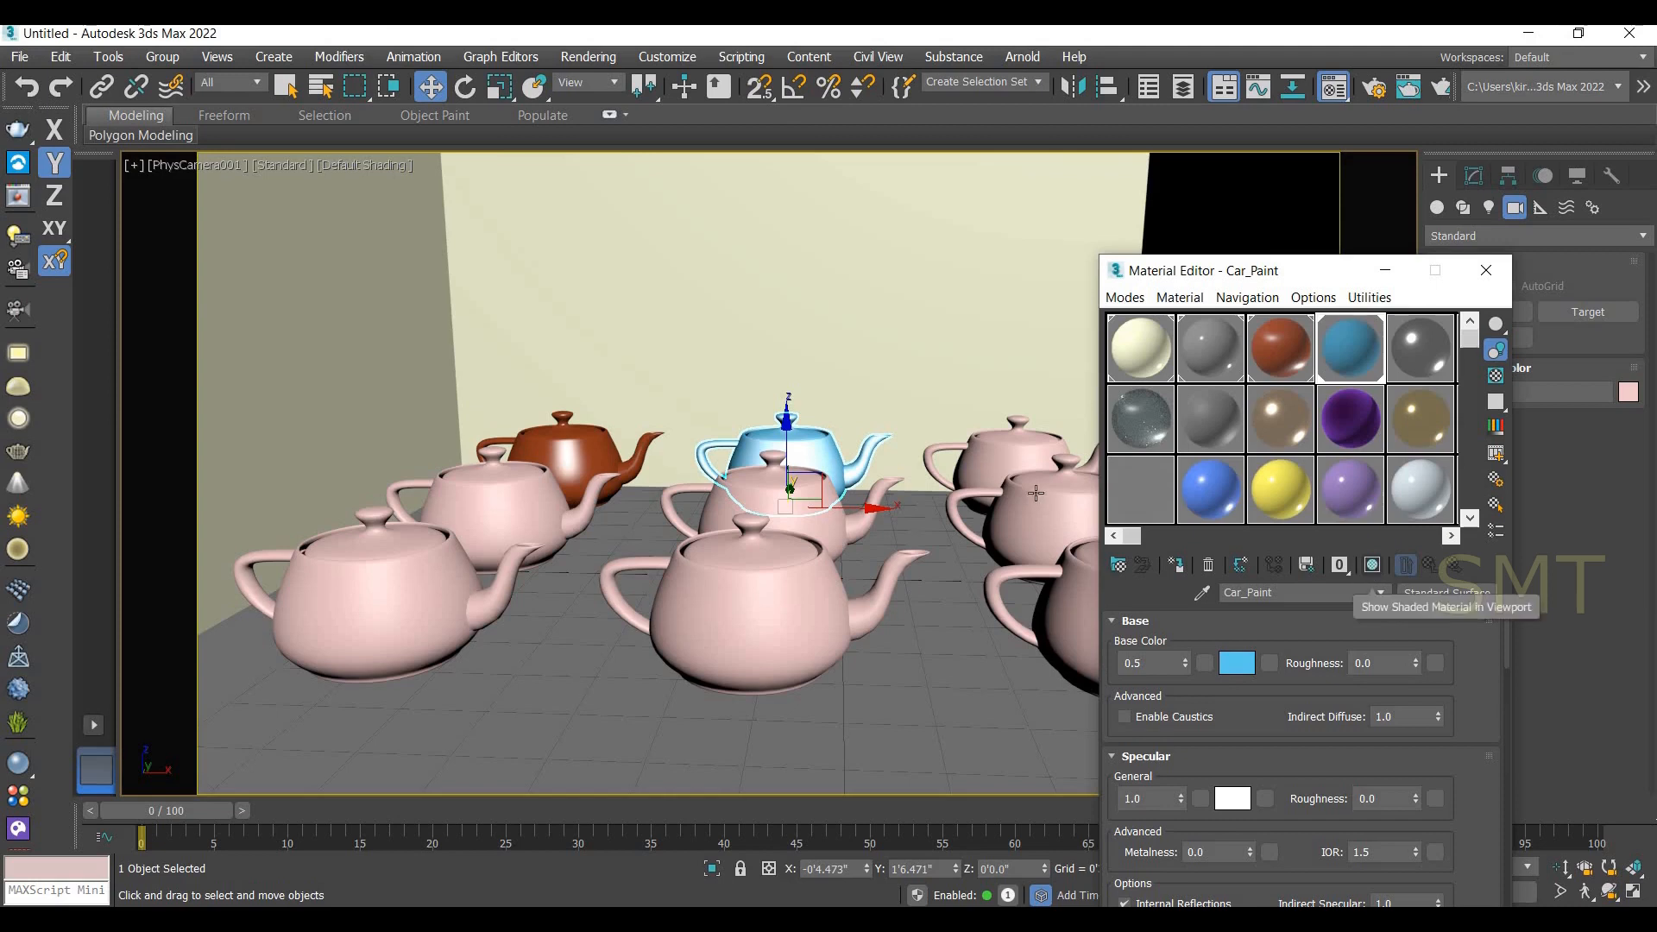
{"action": "left_click", "coordinate": [1374, 566]}
Assign Brushed_Metal to the back row's right teapot and Frosted_Glass to the middle row's left teapot.
{"action": "left_click", "coordinate": [1027, 462]}
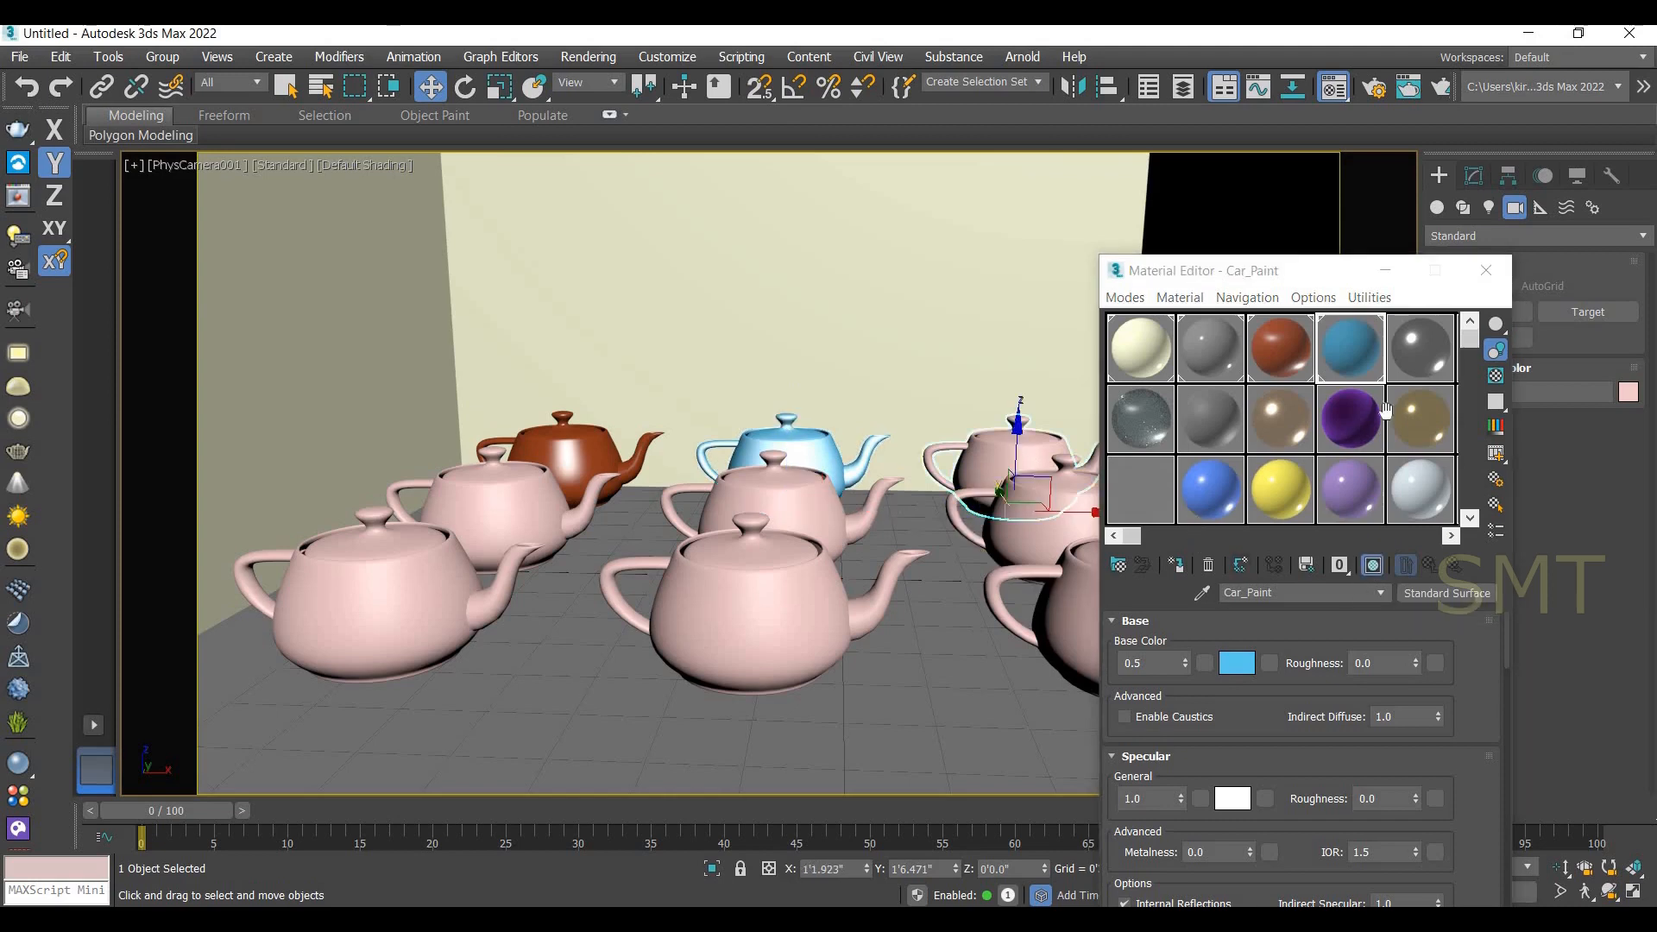
{"action": "left_click", "coordinate": [1424, 359]}
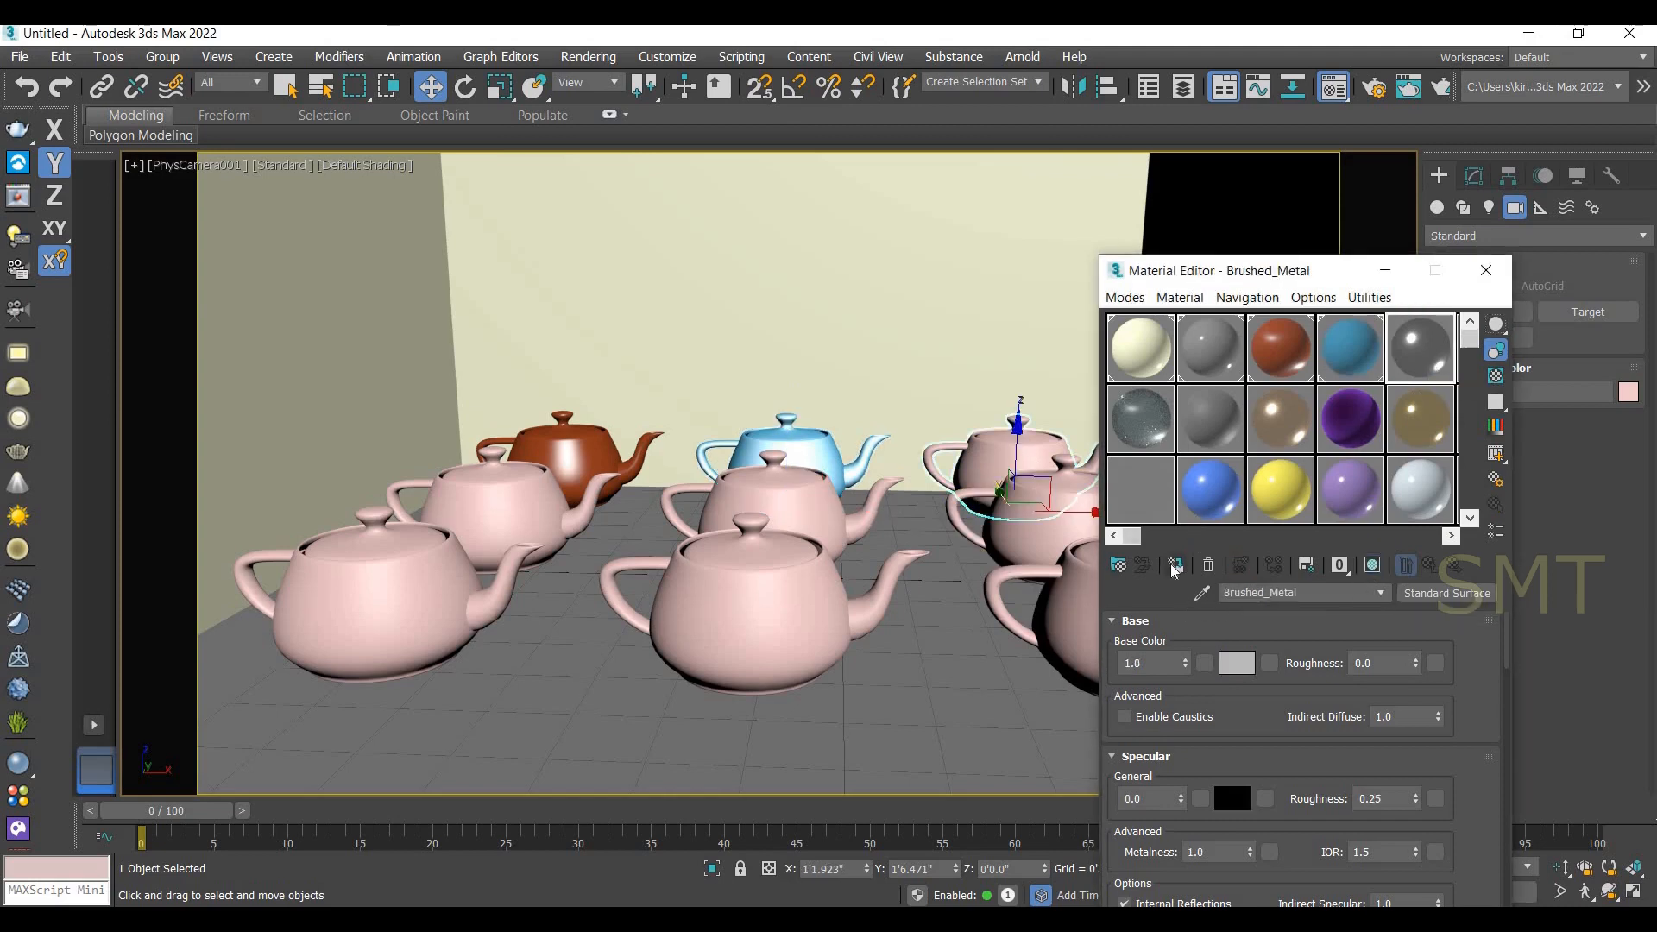
{"action": "left_click", "coordinate": [1178, 571]}
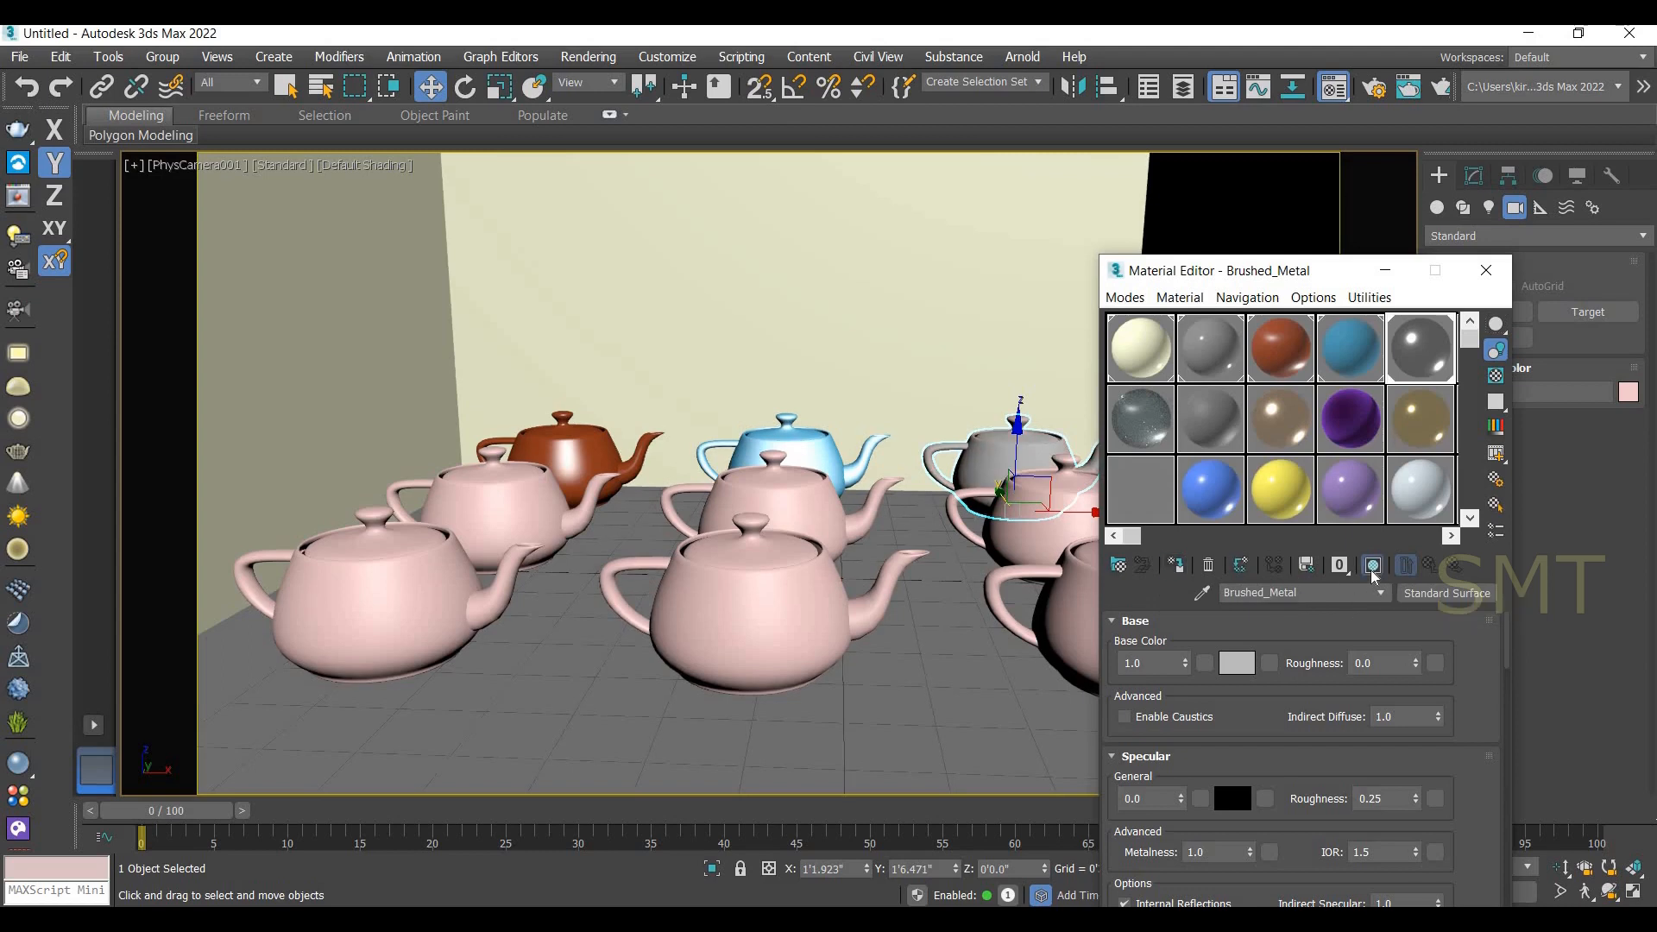
{"action": "left_click", "coordinate": [433, 516]}
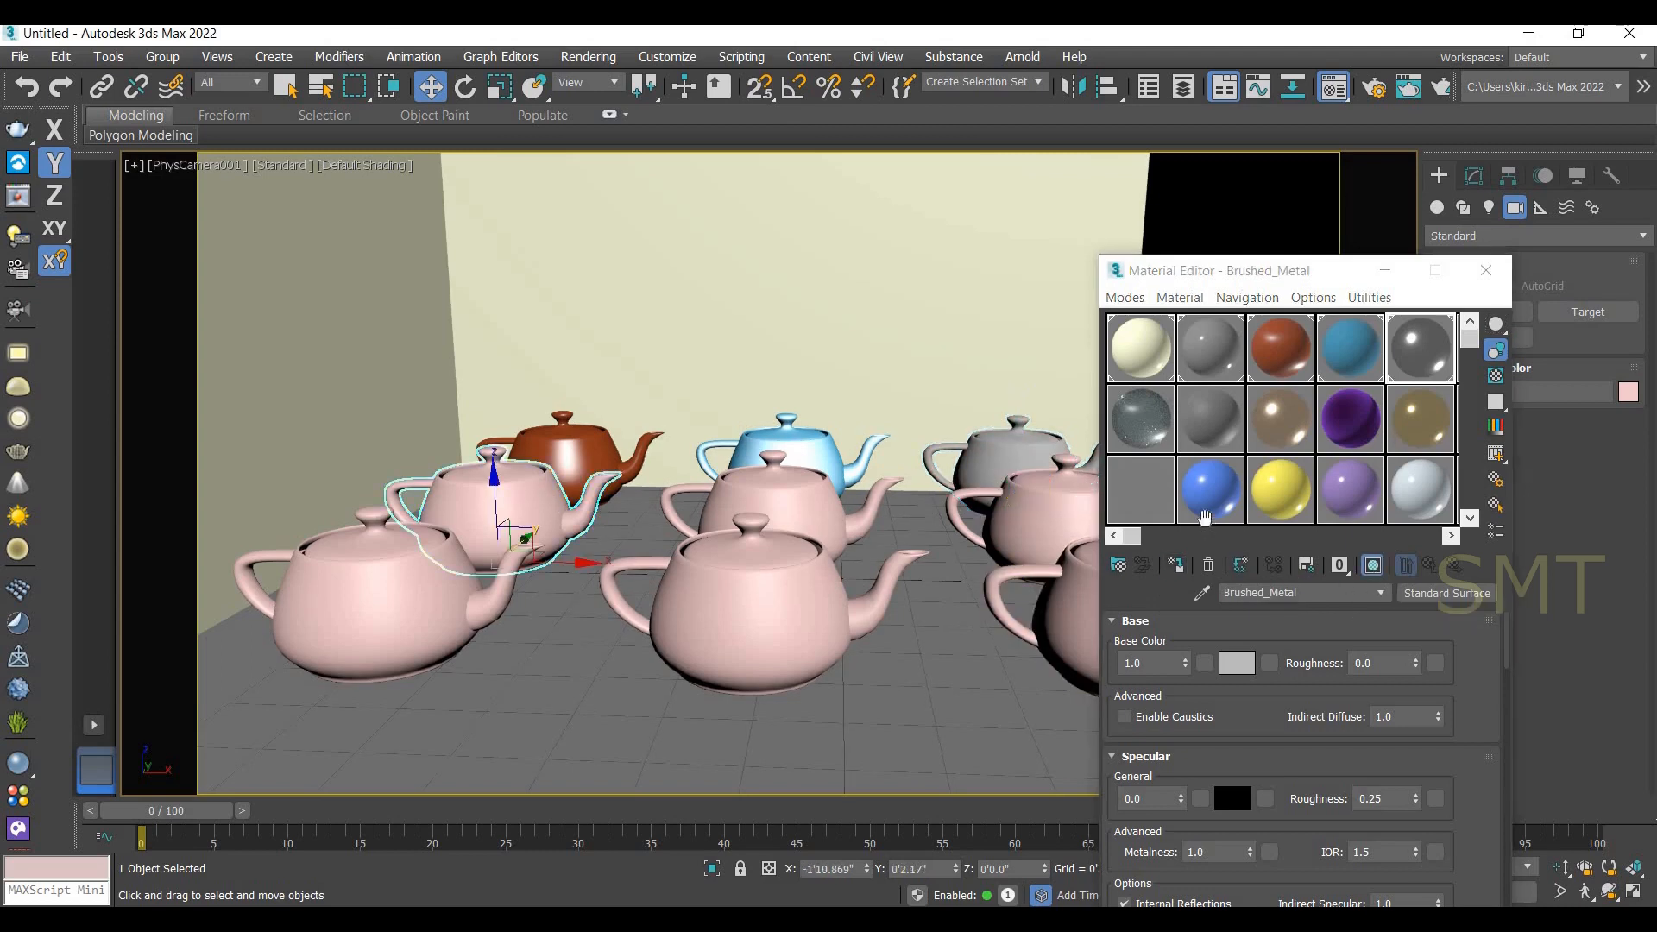
{"action": "left_click", "coordinate": [1128, 438]}
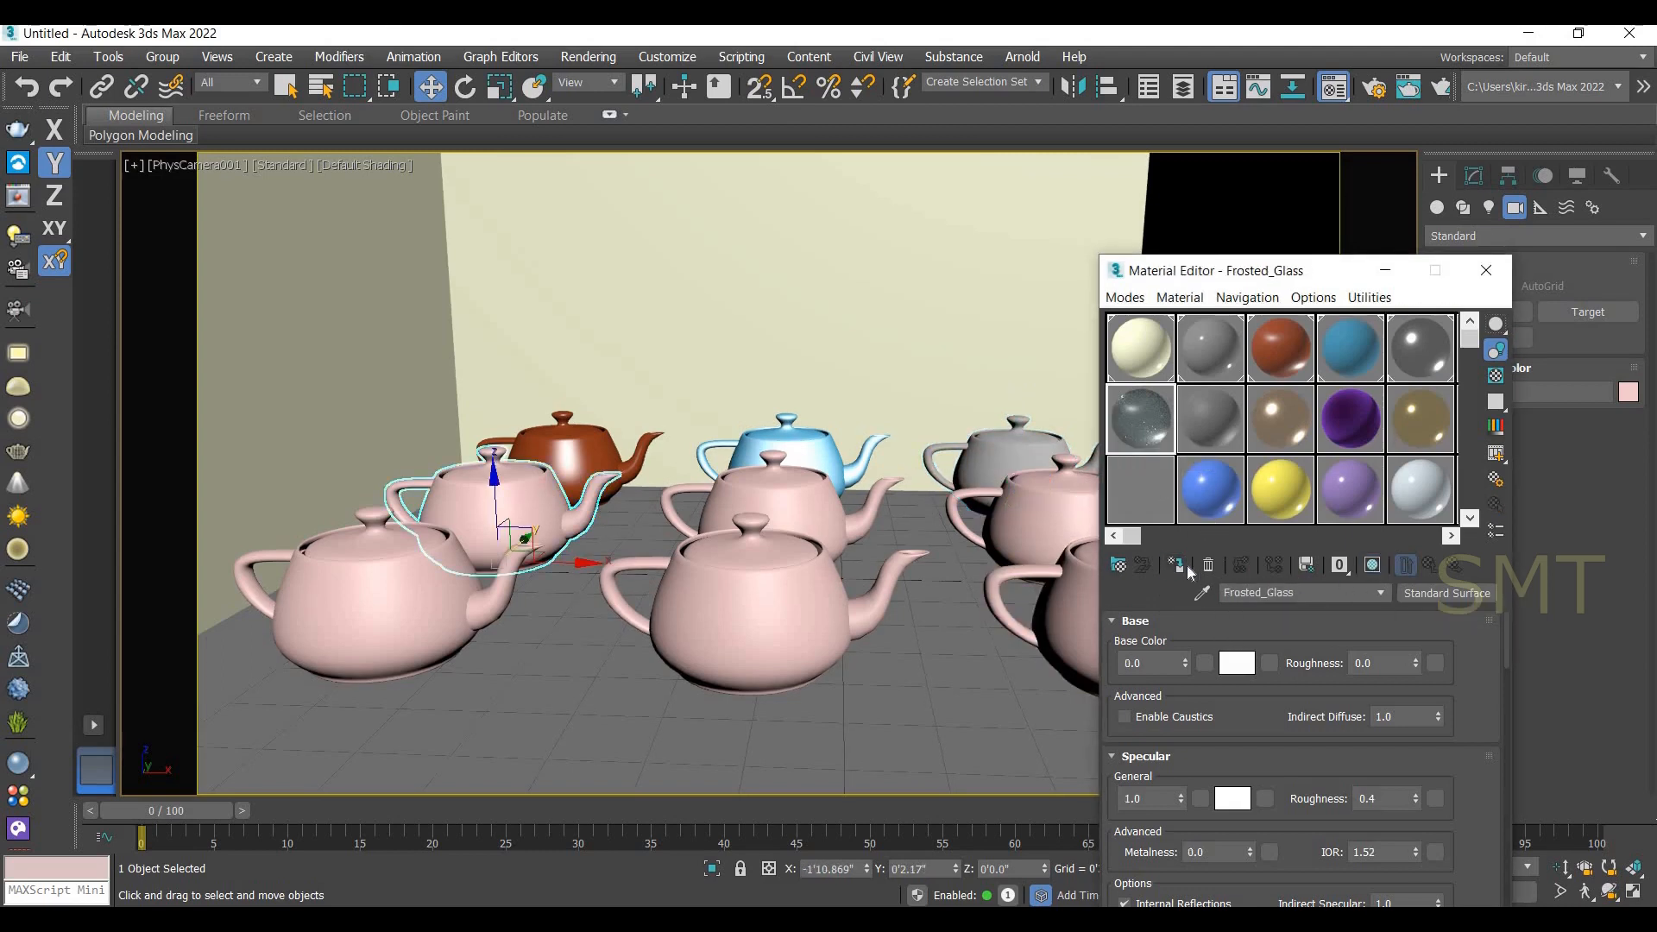
{"action": "left_click", "coordinate": [1175, 564]}
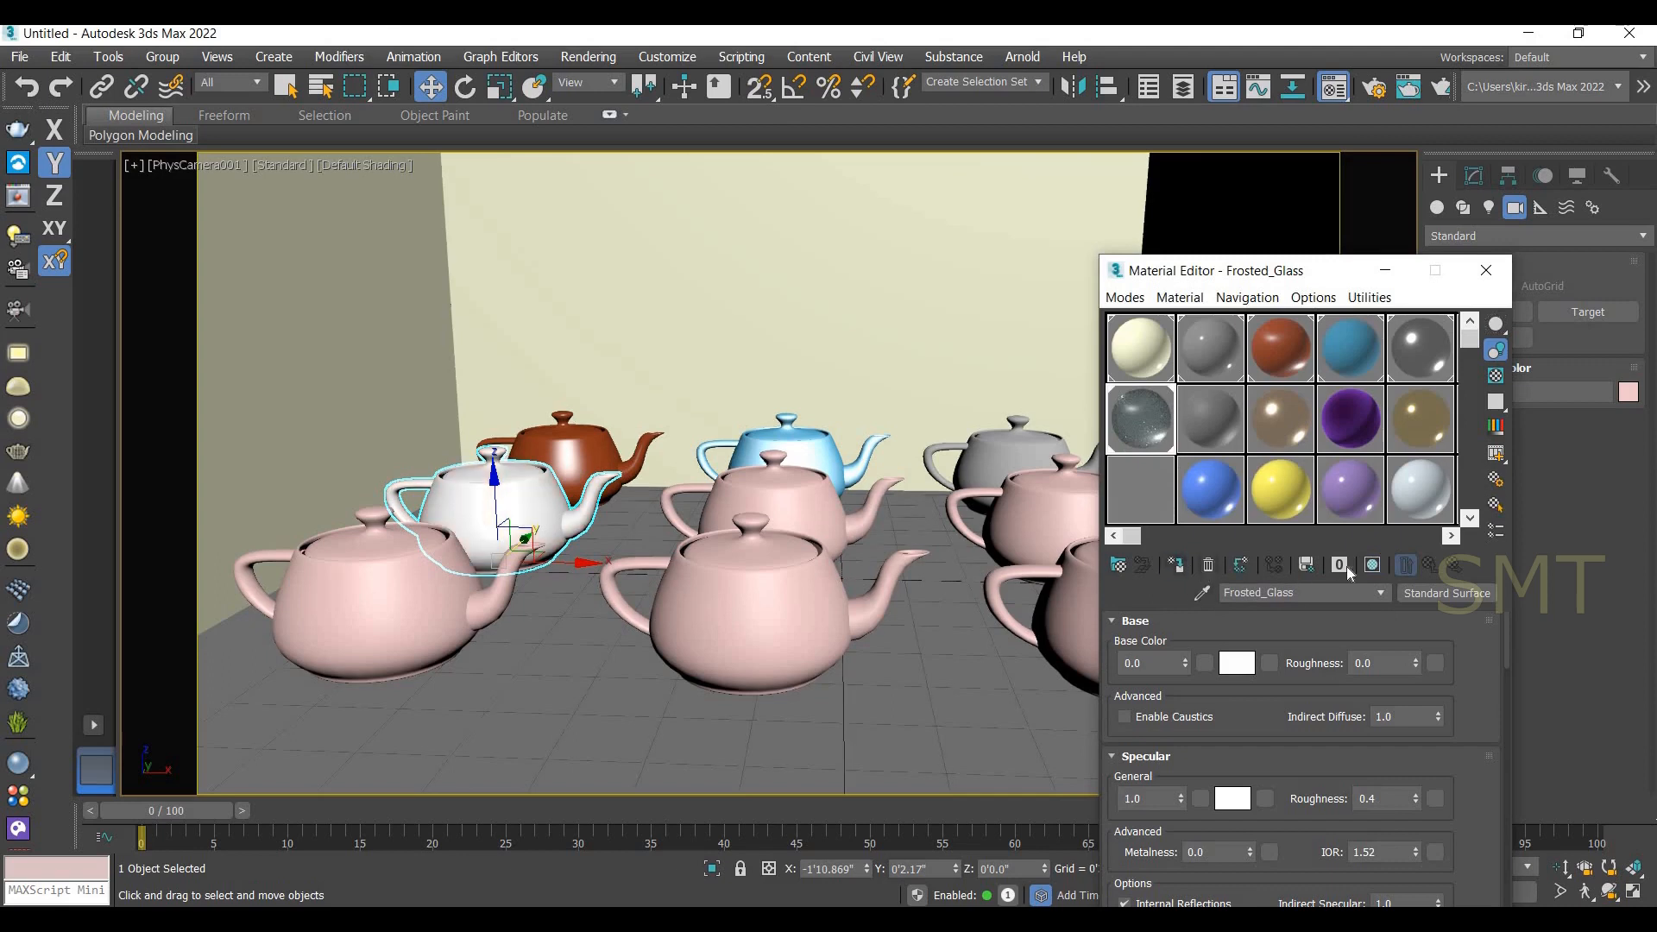
Assign Rubber to the centre teapot and Copper to the middle row's right teapot, with shaded materials shown in the viewport.
{"action": "left_click", "coordinate": [798, 485]}
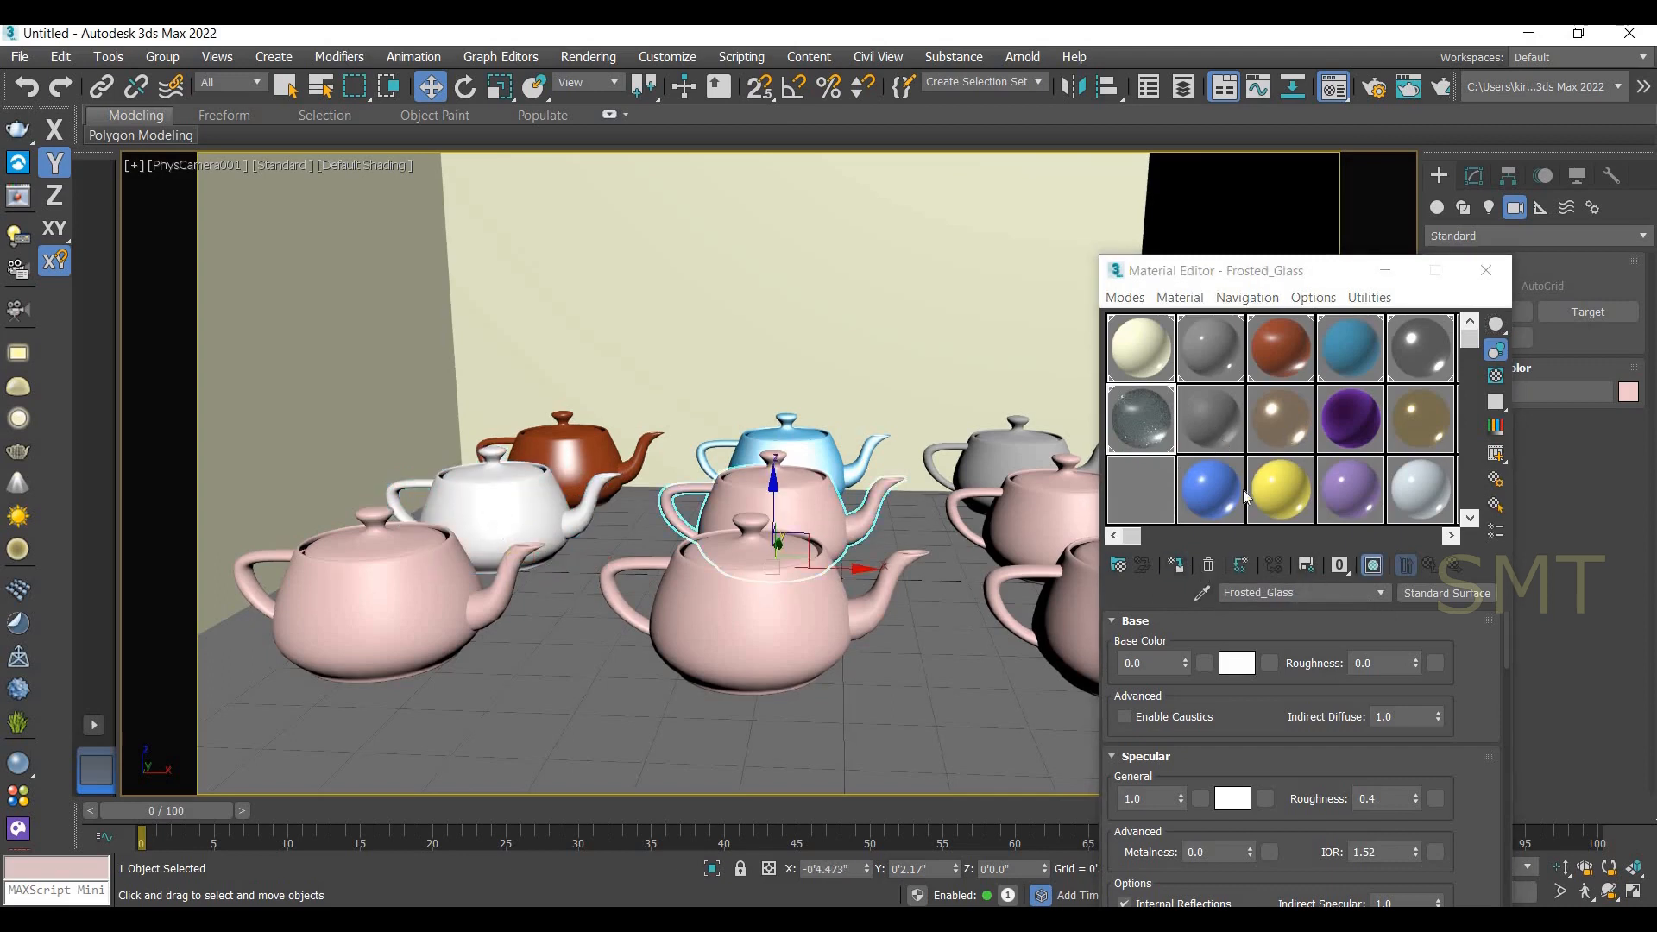
{"action": "left_click", "coordinate": [1216, 422]}
{"action": "left_click", "coordinate": [1176, 566]}
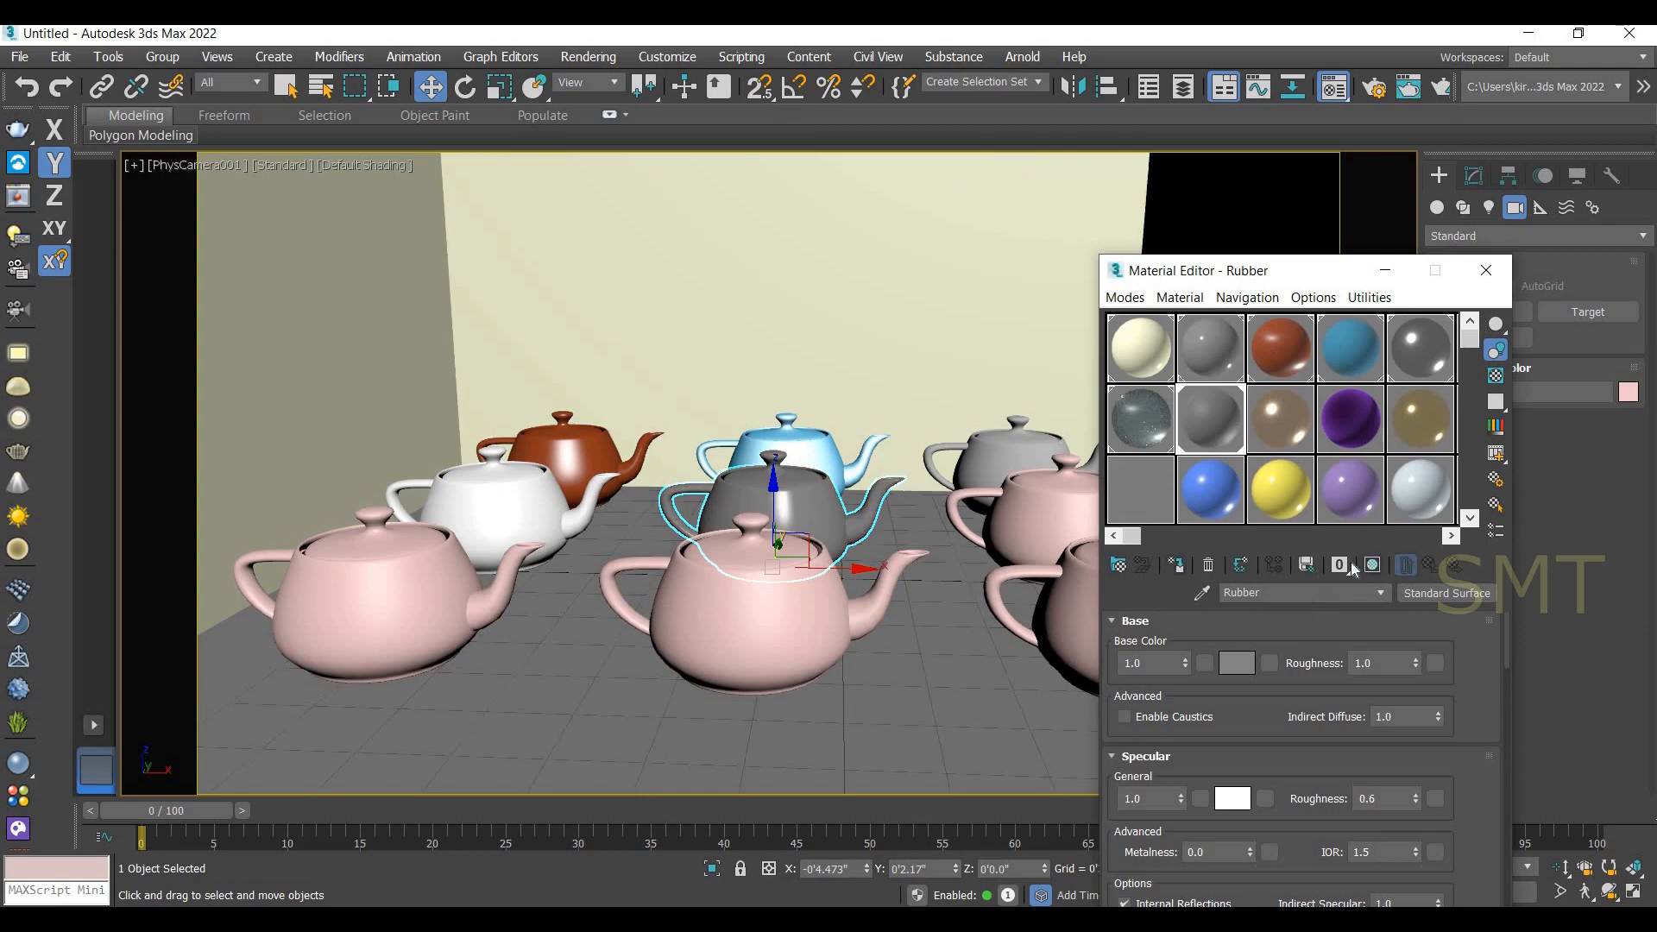
{"action": "left_click", "coordinate": [1080, 507]}
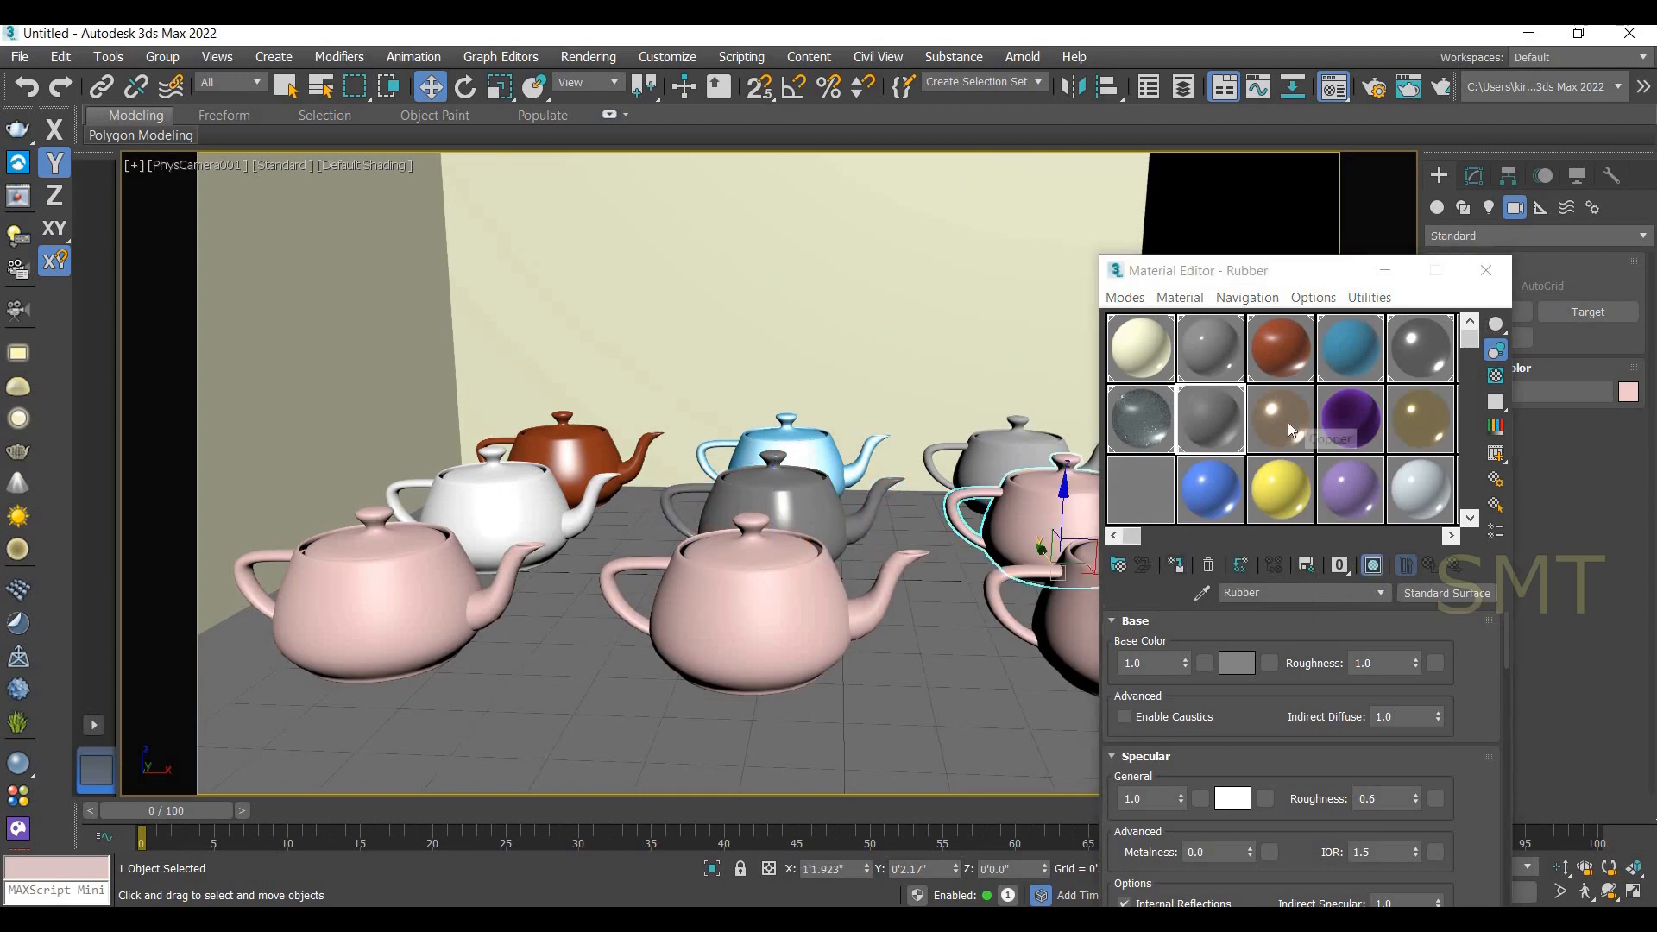
{"action": "left_click", "coordinate": [1288, 422]}
{"action": "left_click", "coordinate": [1178, 565]}
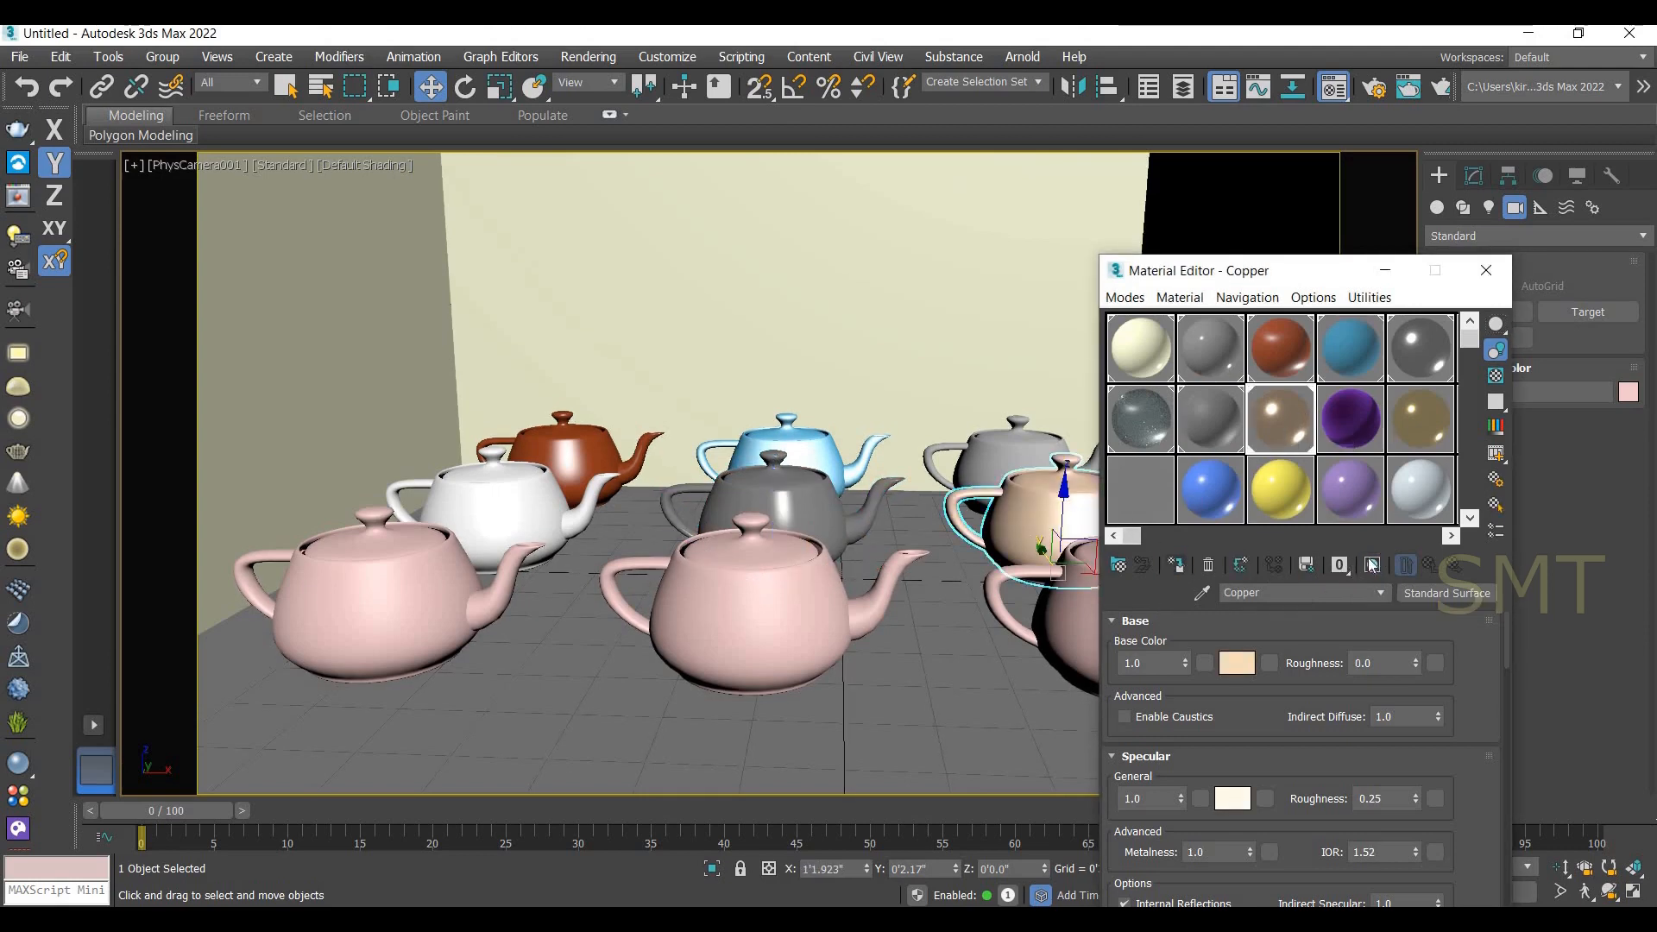
{"action": "left_click", "coordinate": [1372, 565]}
Assign Velvet to the front row's left teapot and Gold to its middle teapot, with shaded materials shown in the viewport.
{"action": "left_click", "coordinate": [404, 565]}
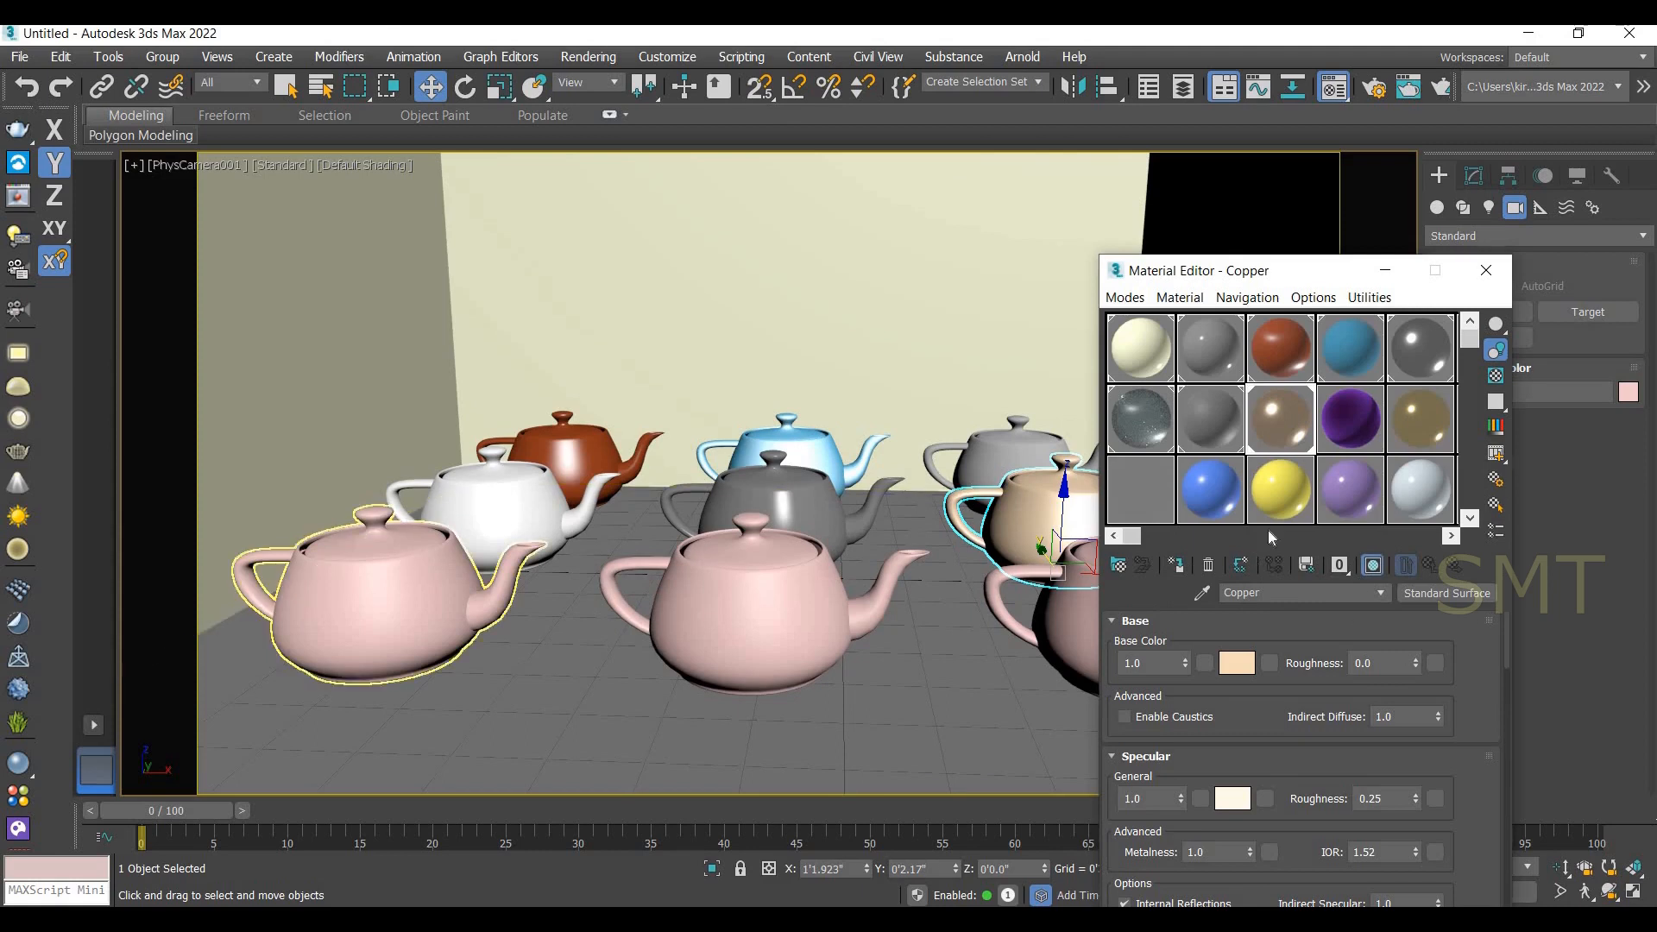
{"action": "left_click", "coordinate": [1347, 423]}
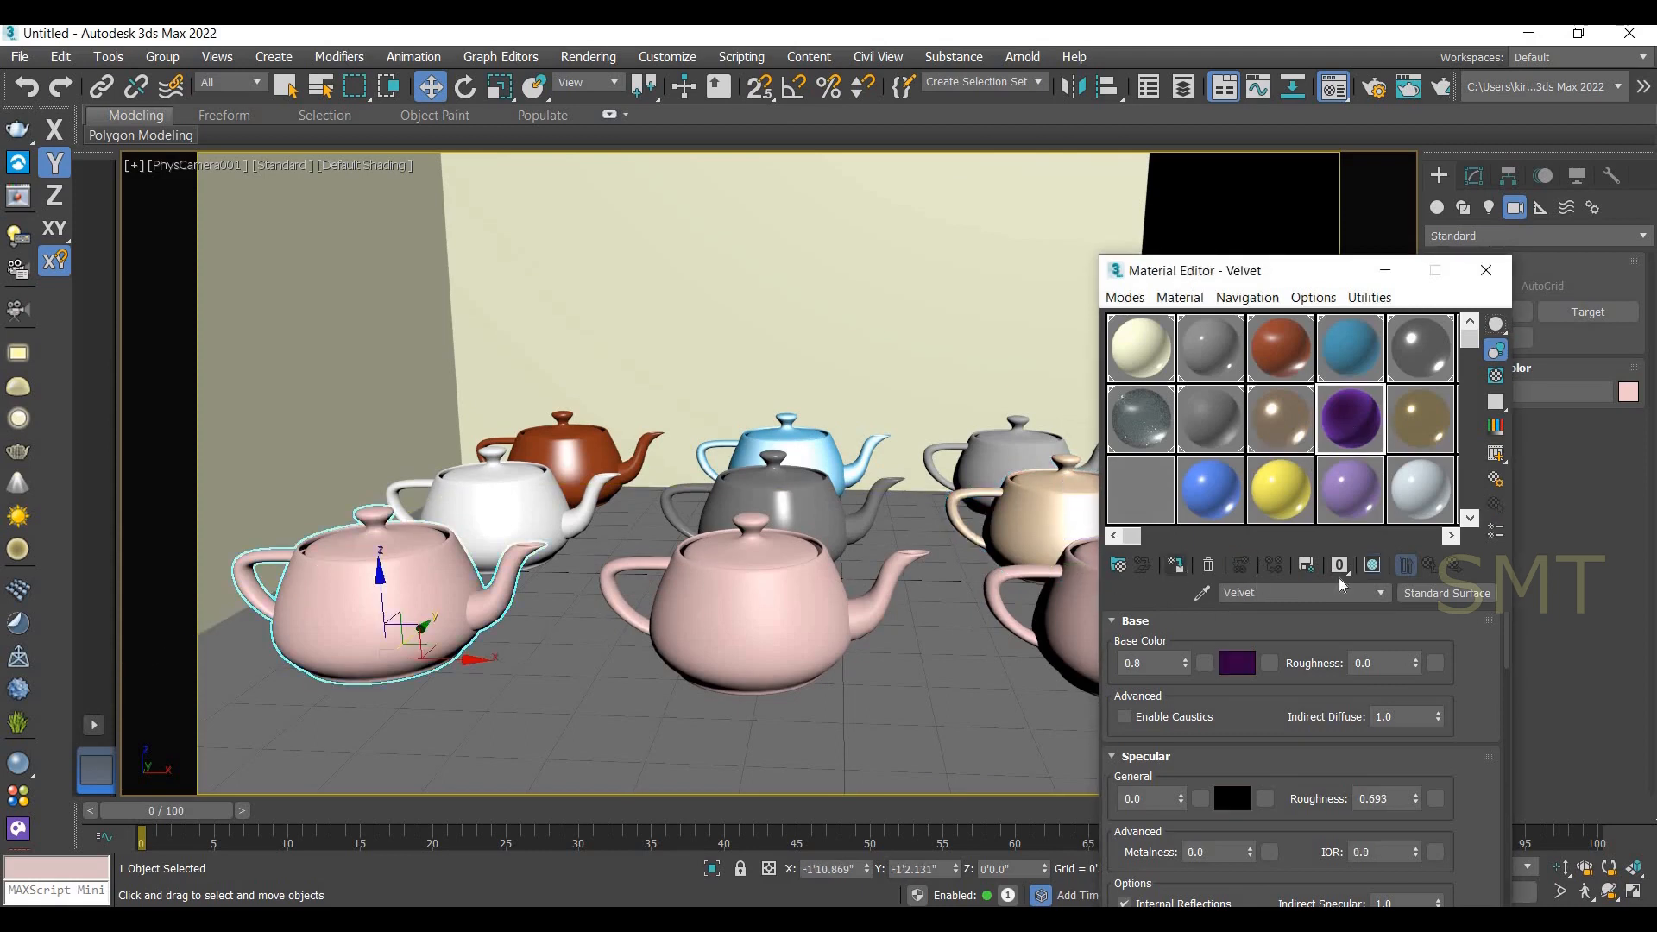
{"action": "left_click", "coordinate": [1175, 565]}
{"action": "left_click", "coordinate": [1372, 566]}
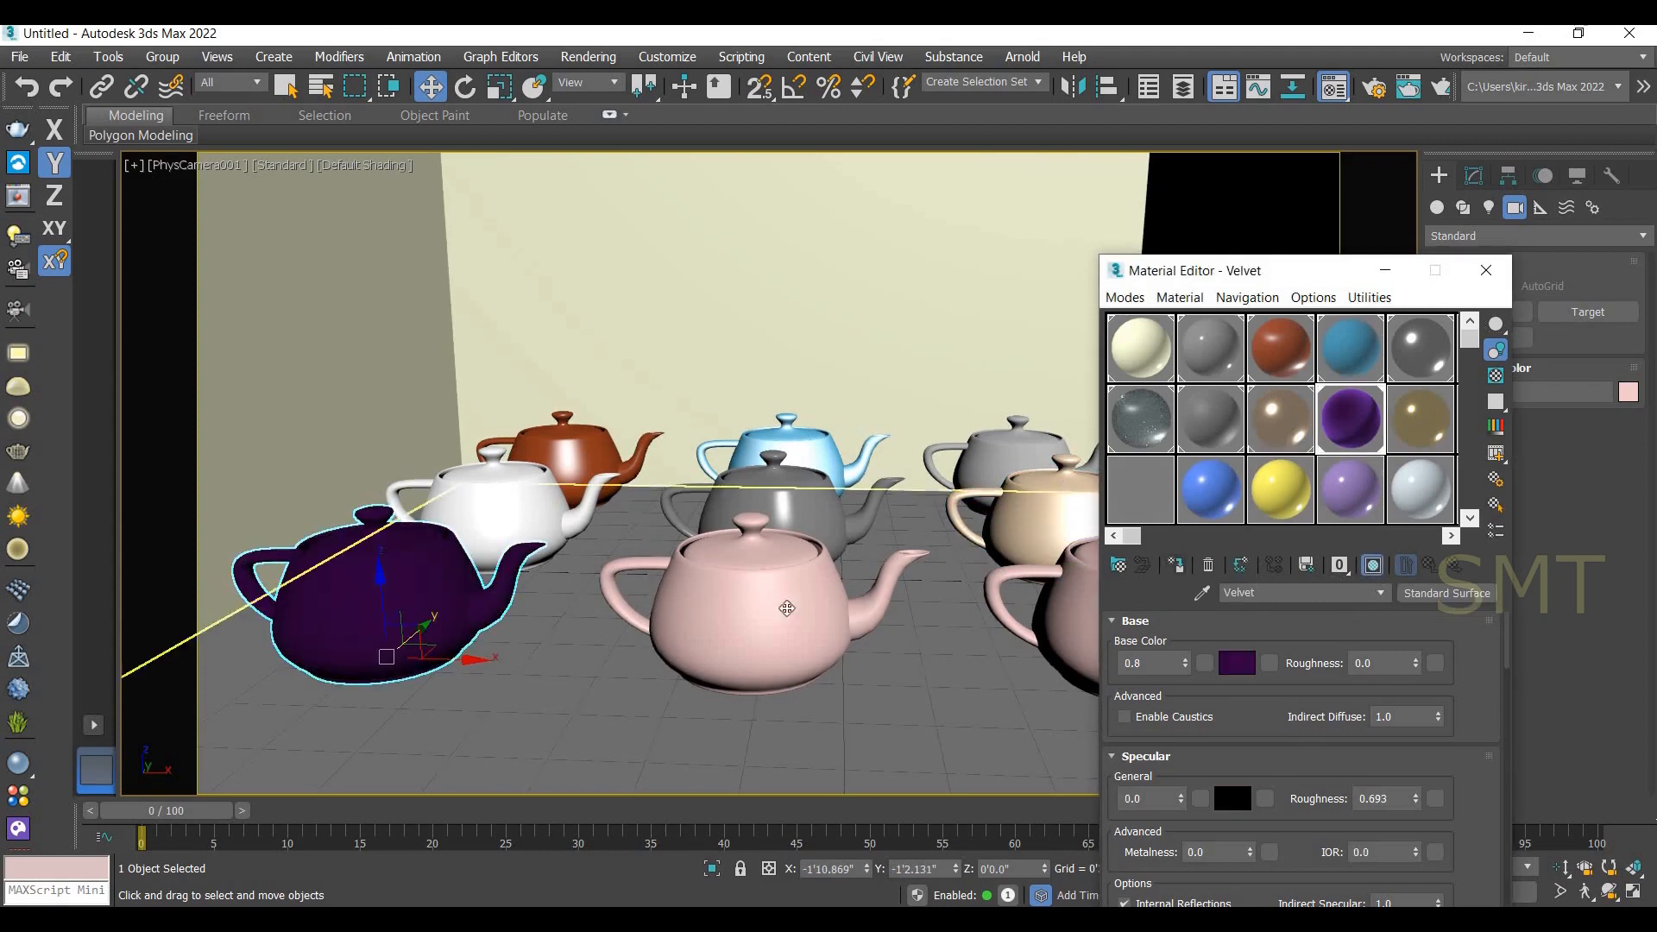
{"action": "left_click", "coordinate": [1419, 419]}
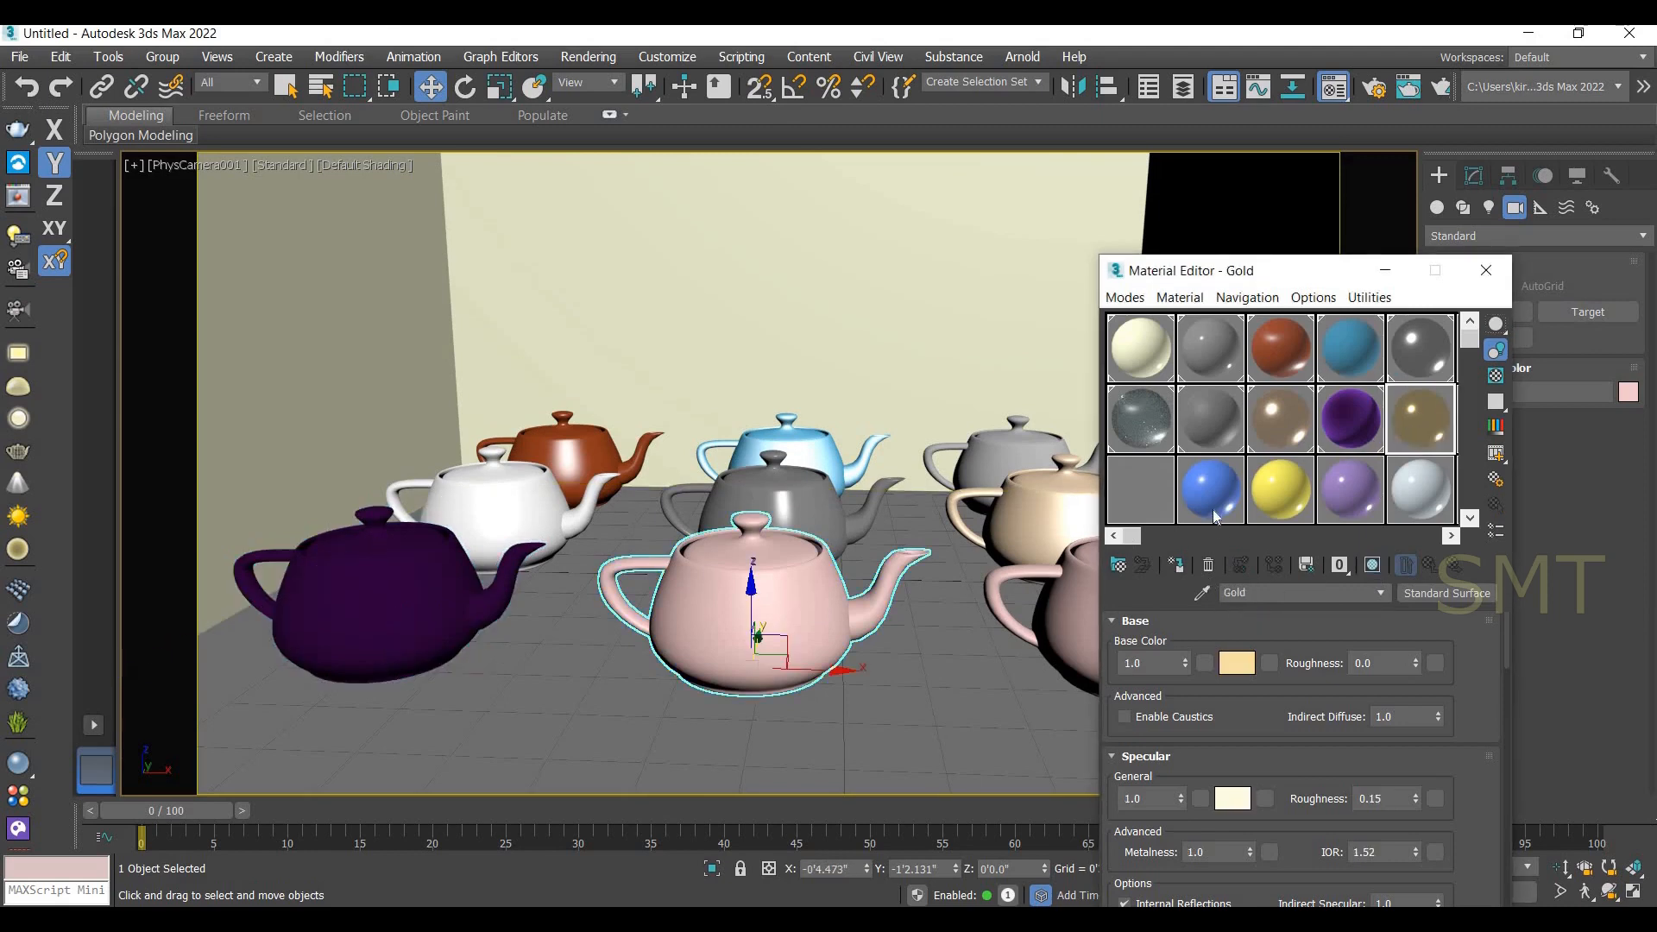
{"action": "left_click", "coordinate": [1277, 418]}
{"action": "left_click", "coordinate": [1422, 418]}
{"action": "left_click", "coordinate": [1175, 565]}
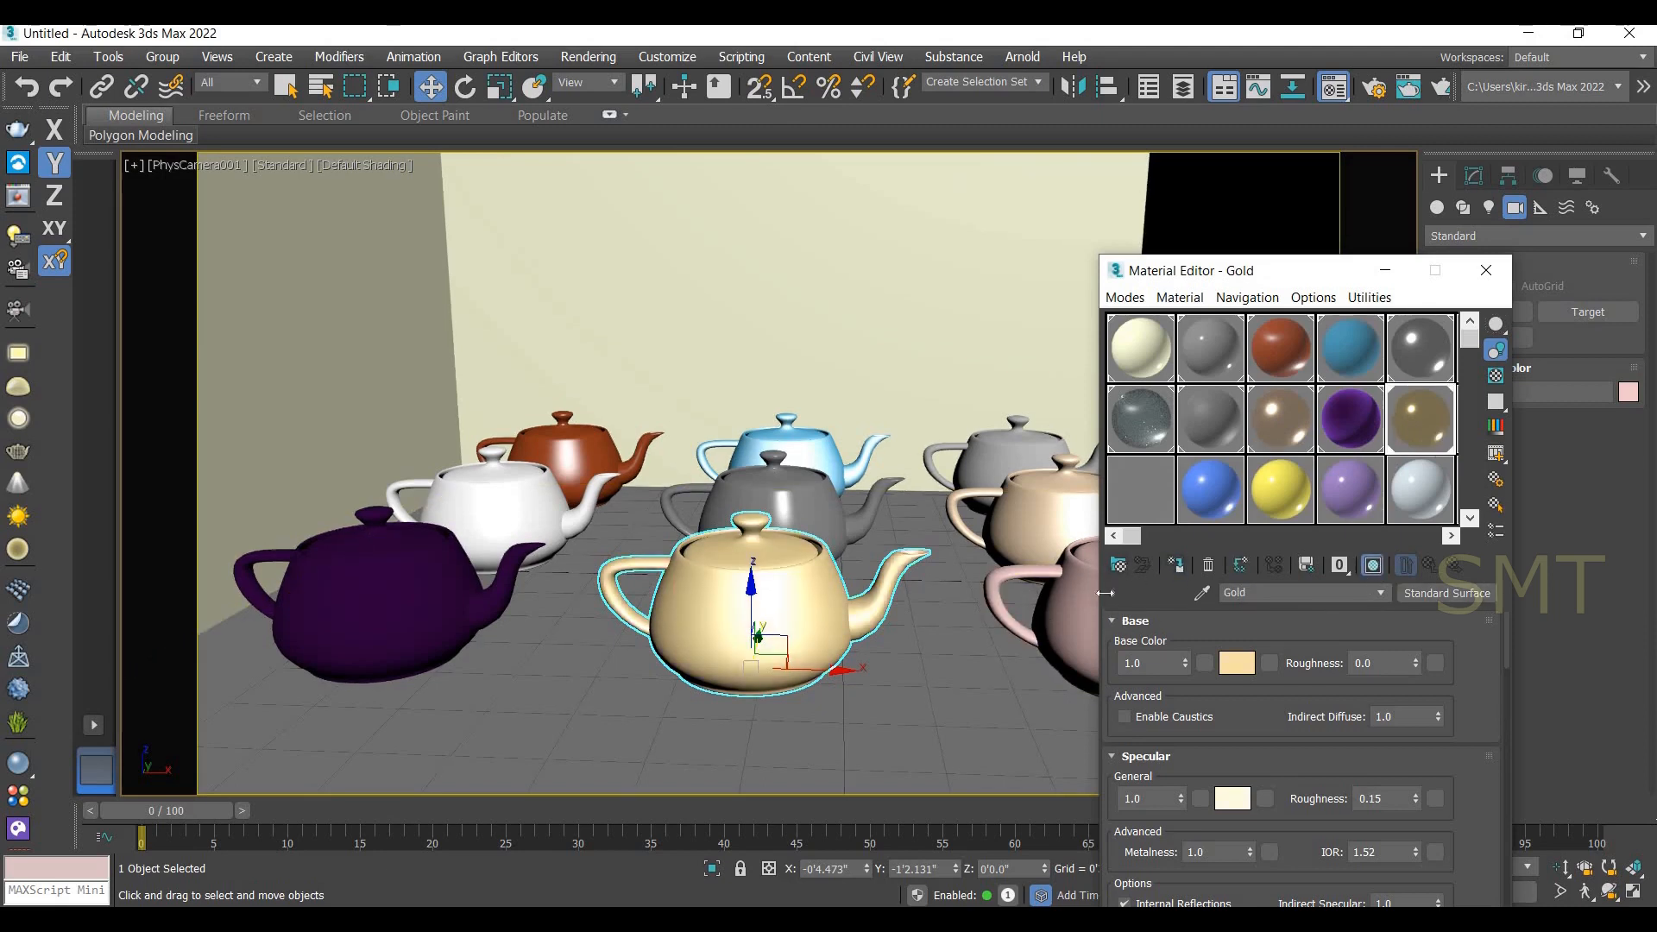
Try the Glass material on the front row's middle teapot and reassign Gold to it.
{"action": "left_click", "coordinate": [1148, 487]}
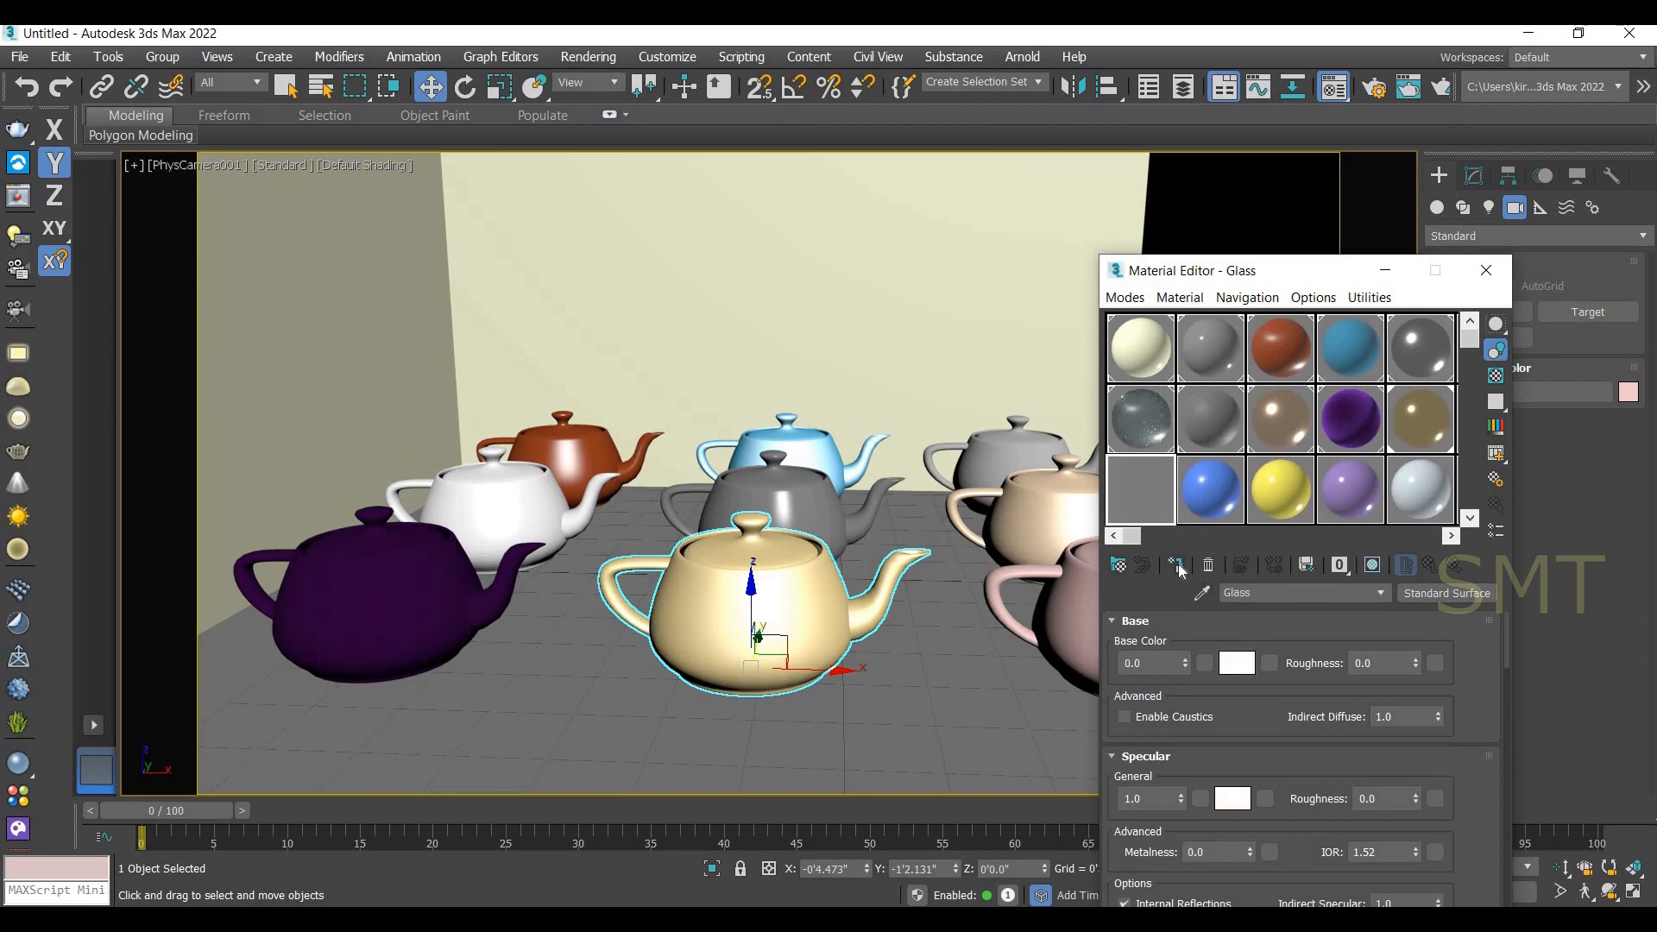
{"action": "left_click", "coordinate": [1178, 566]}
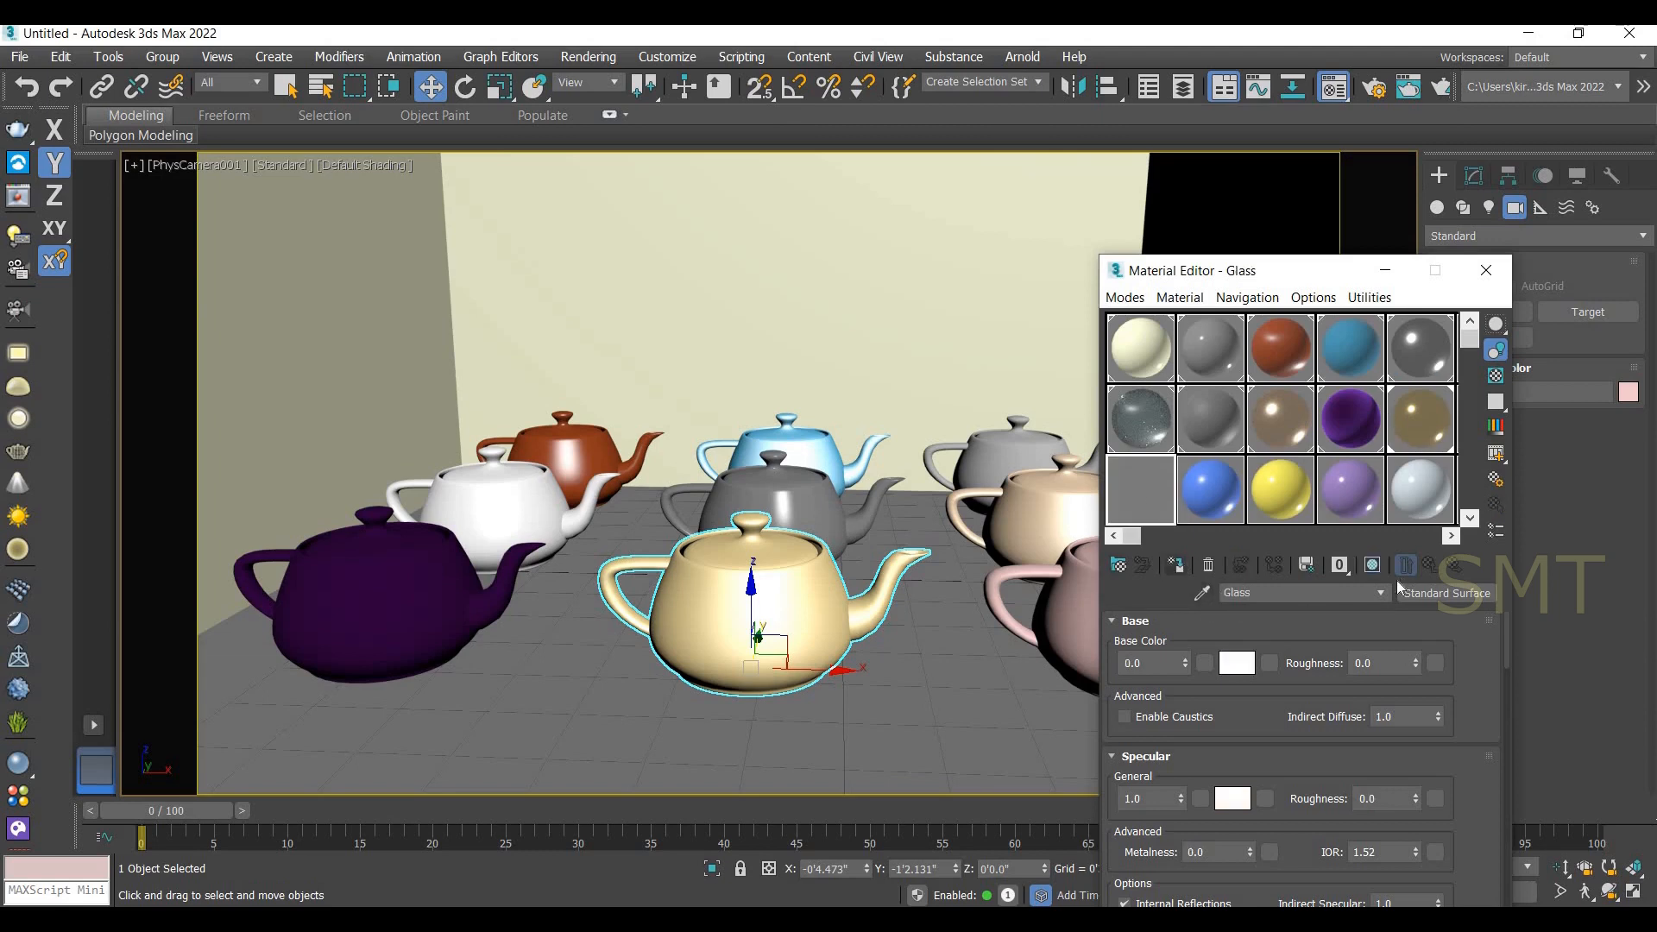
{"action": "left_click", "coordinate": [1442, 421]}
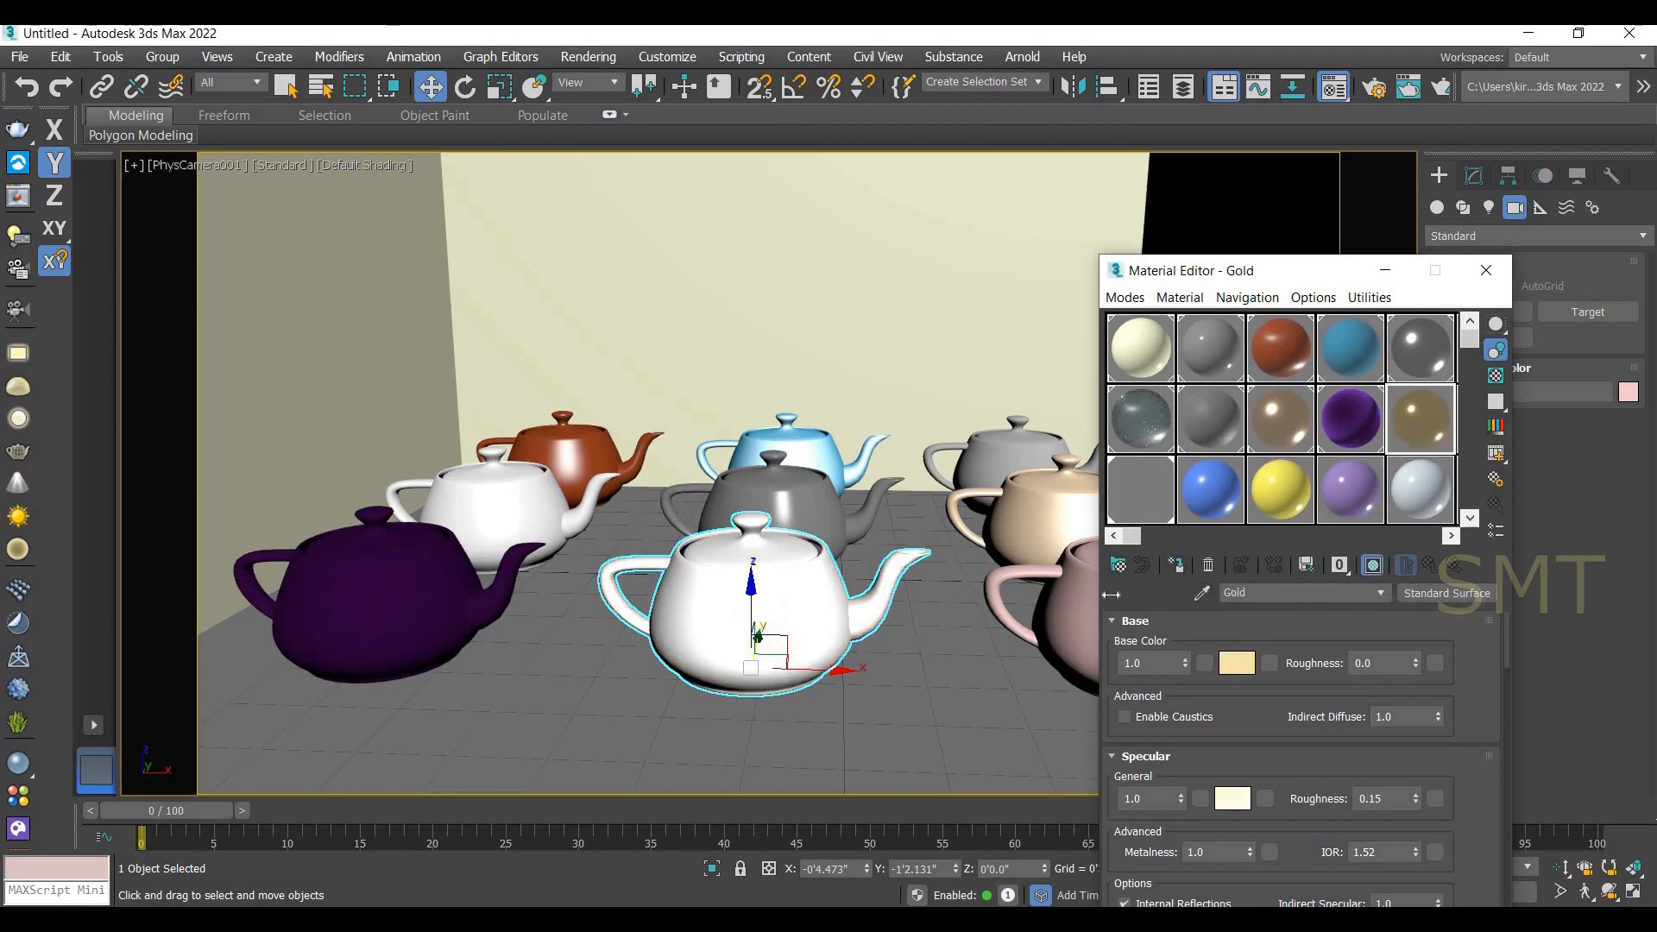
{"action": "left_click", "coordinate": [1179, 569]}
Assign the Glass material to the front row's right teapot.
{"action": "left_click", "coordinate": [1027, 604]}
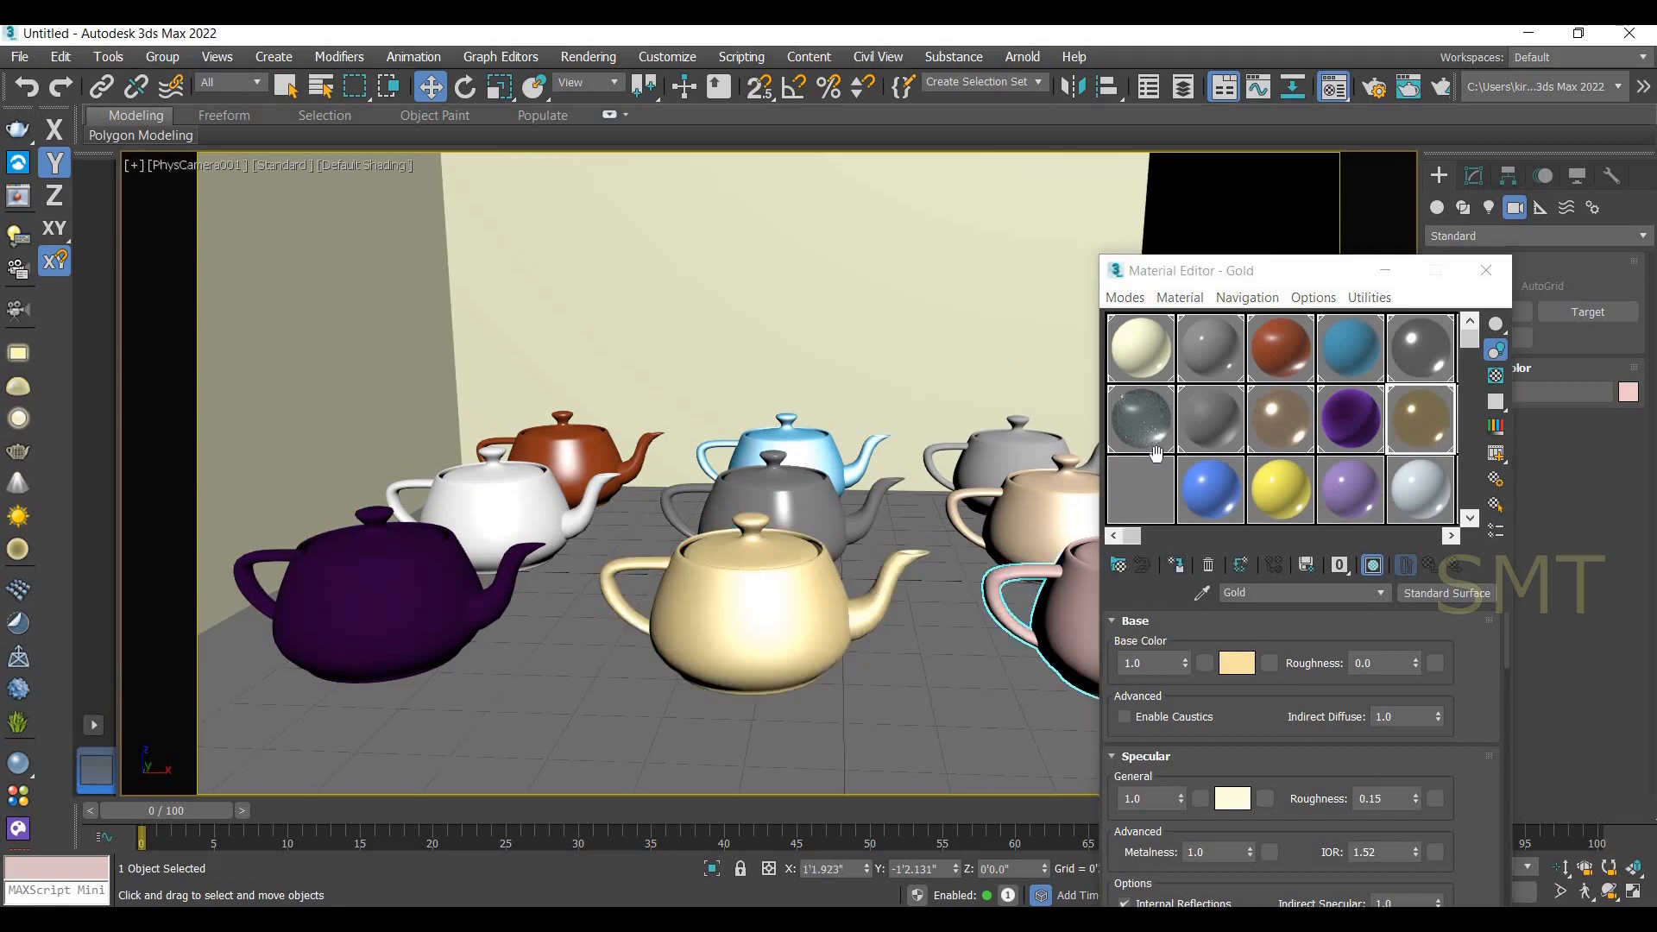
{"action": "left_click", "coordinate": [1142, 488]}
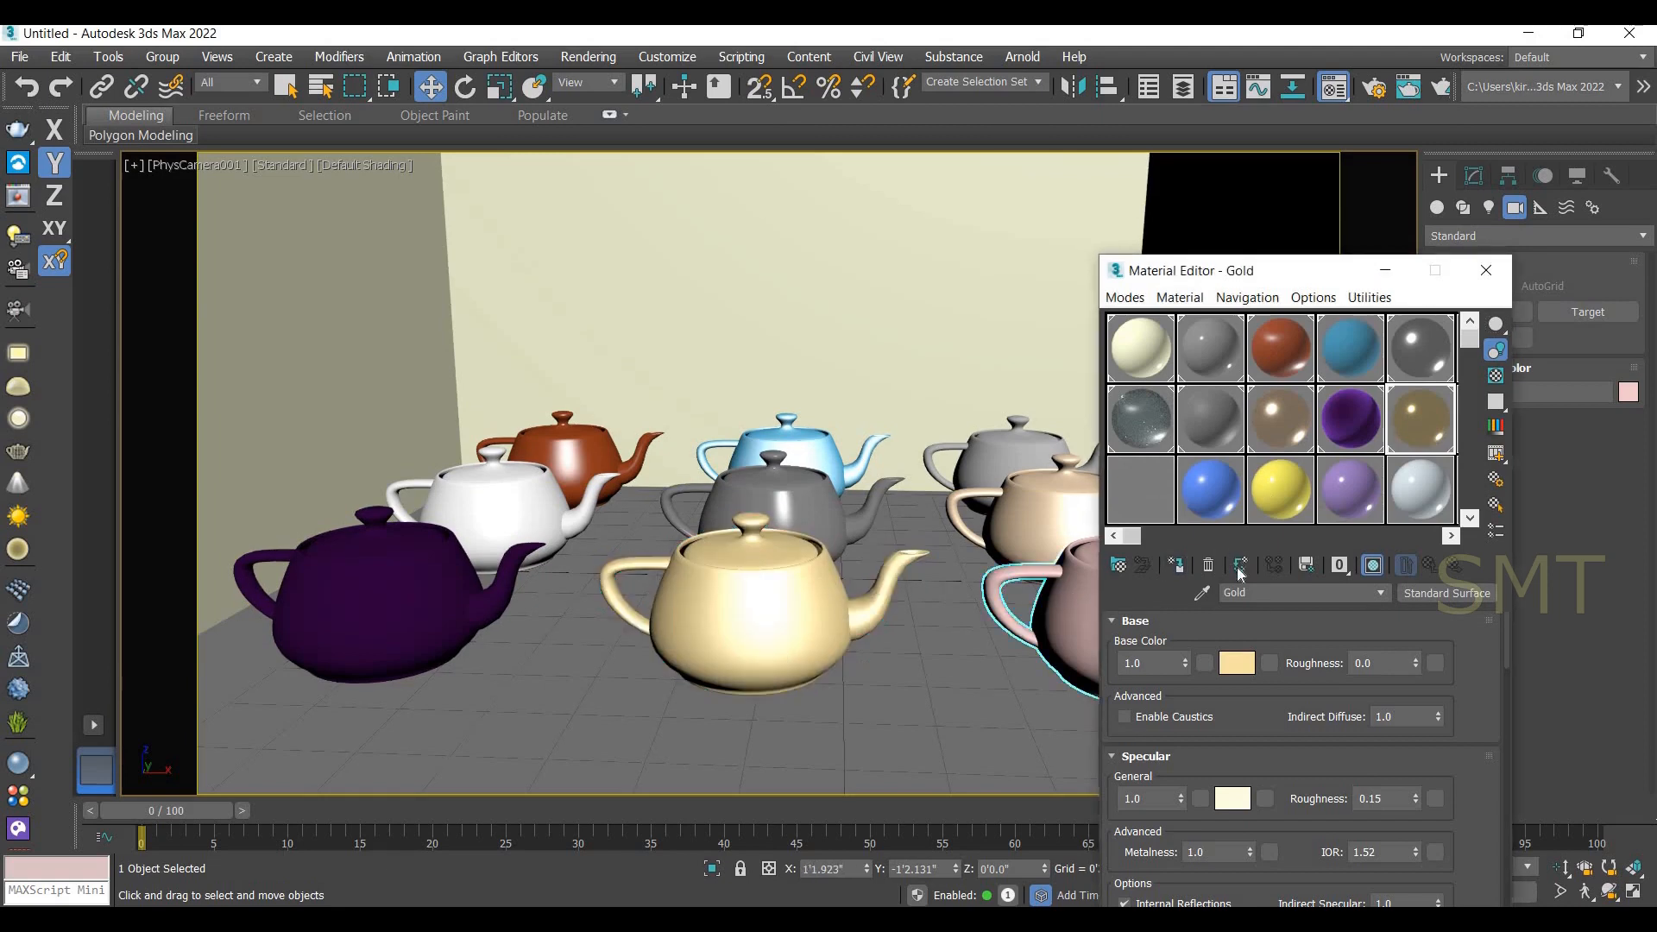
{"action": "left_click", "coordinate": [1174, 577]}
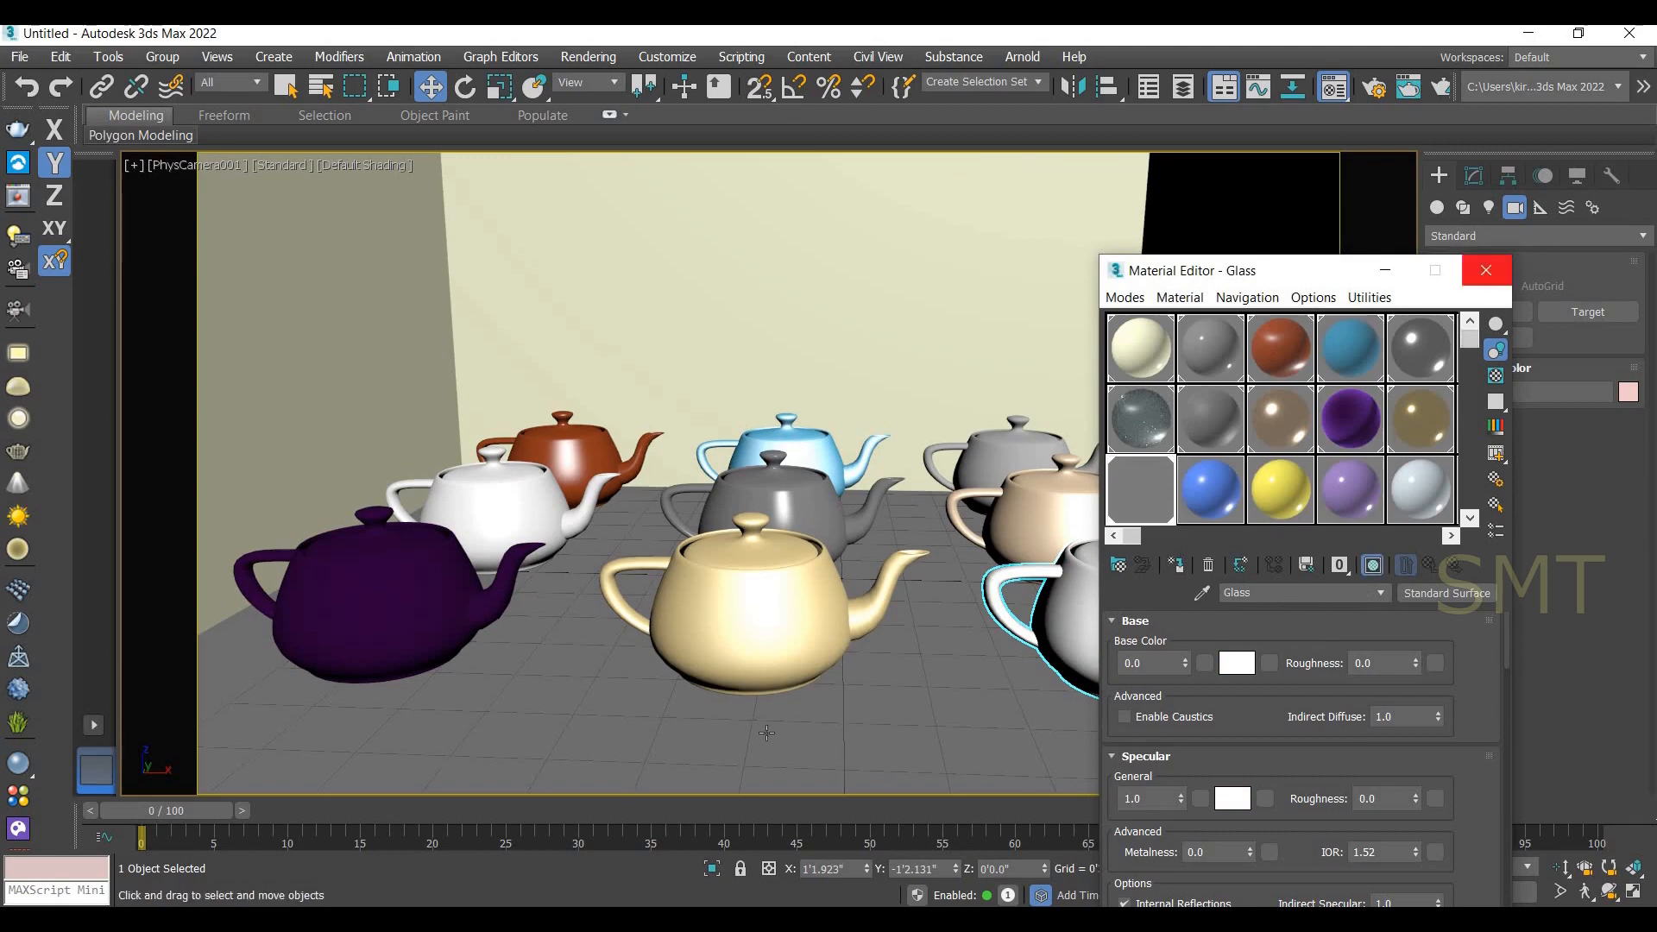
Close the Material Editor and render the PhysCamera001 view, fitting the whole image in the render window.
{"action": "left_click", "coordinate": [1486, 271]}
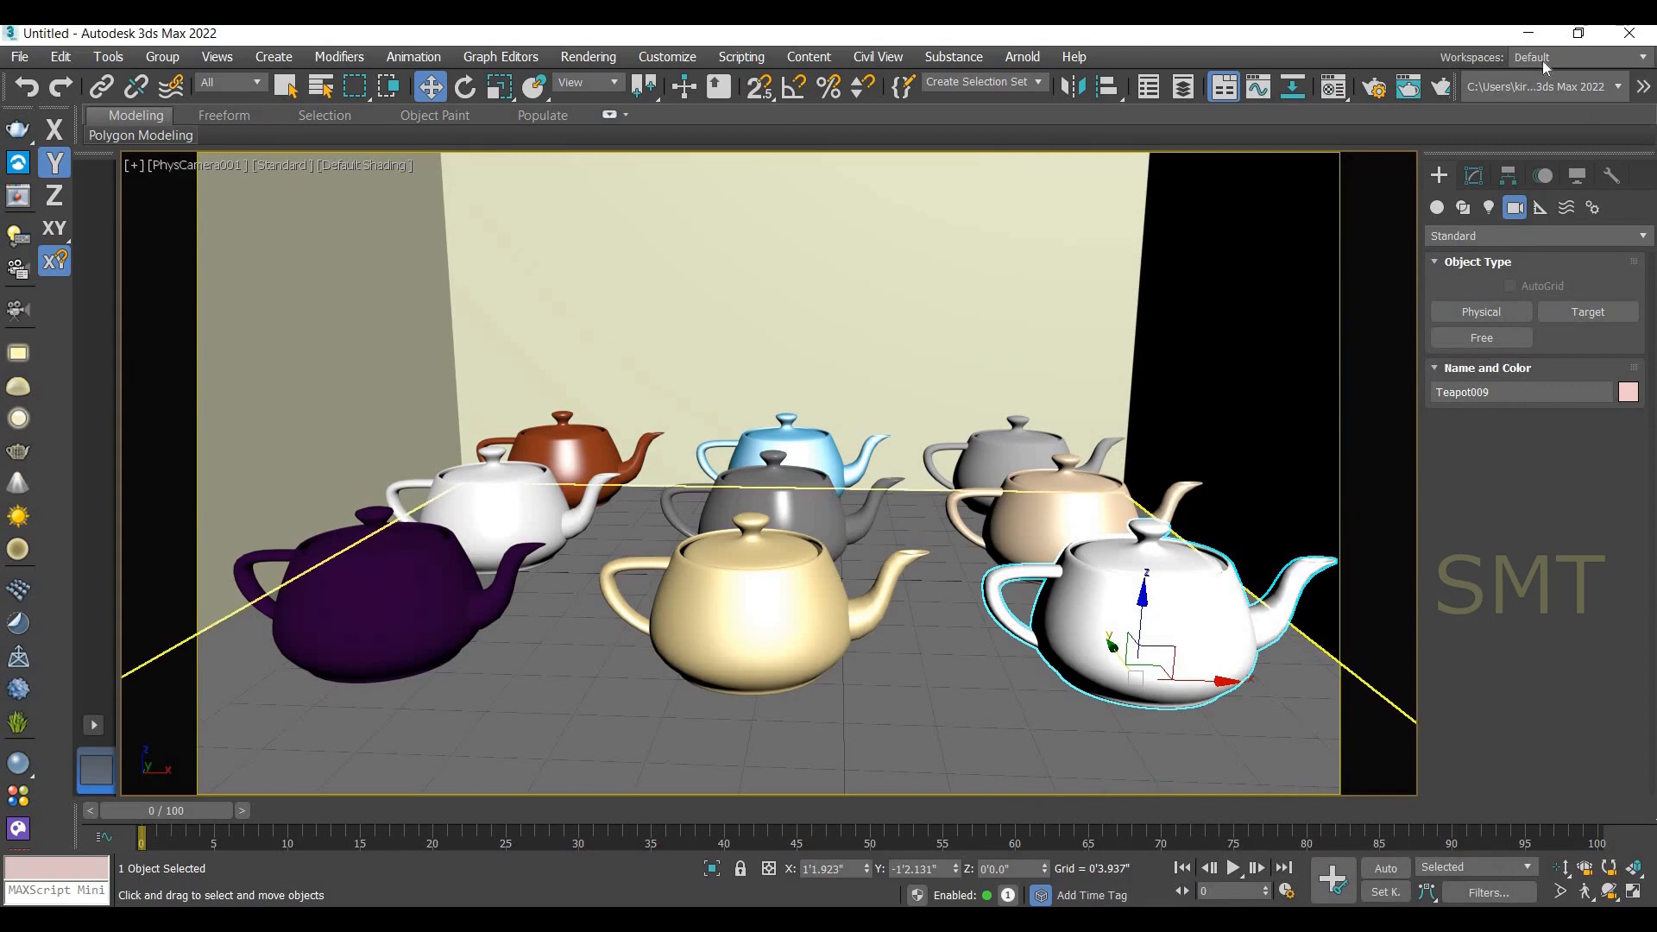
{"action": "left_click", "coordinate": [1440, 86]}
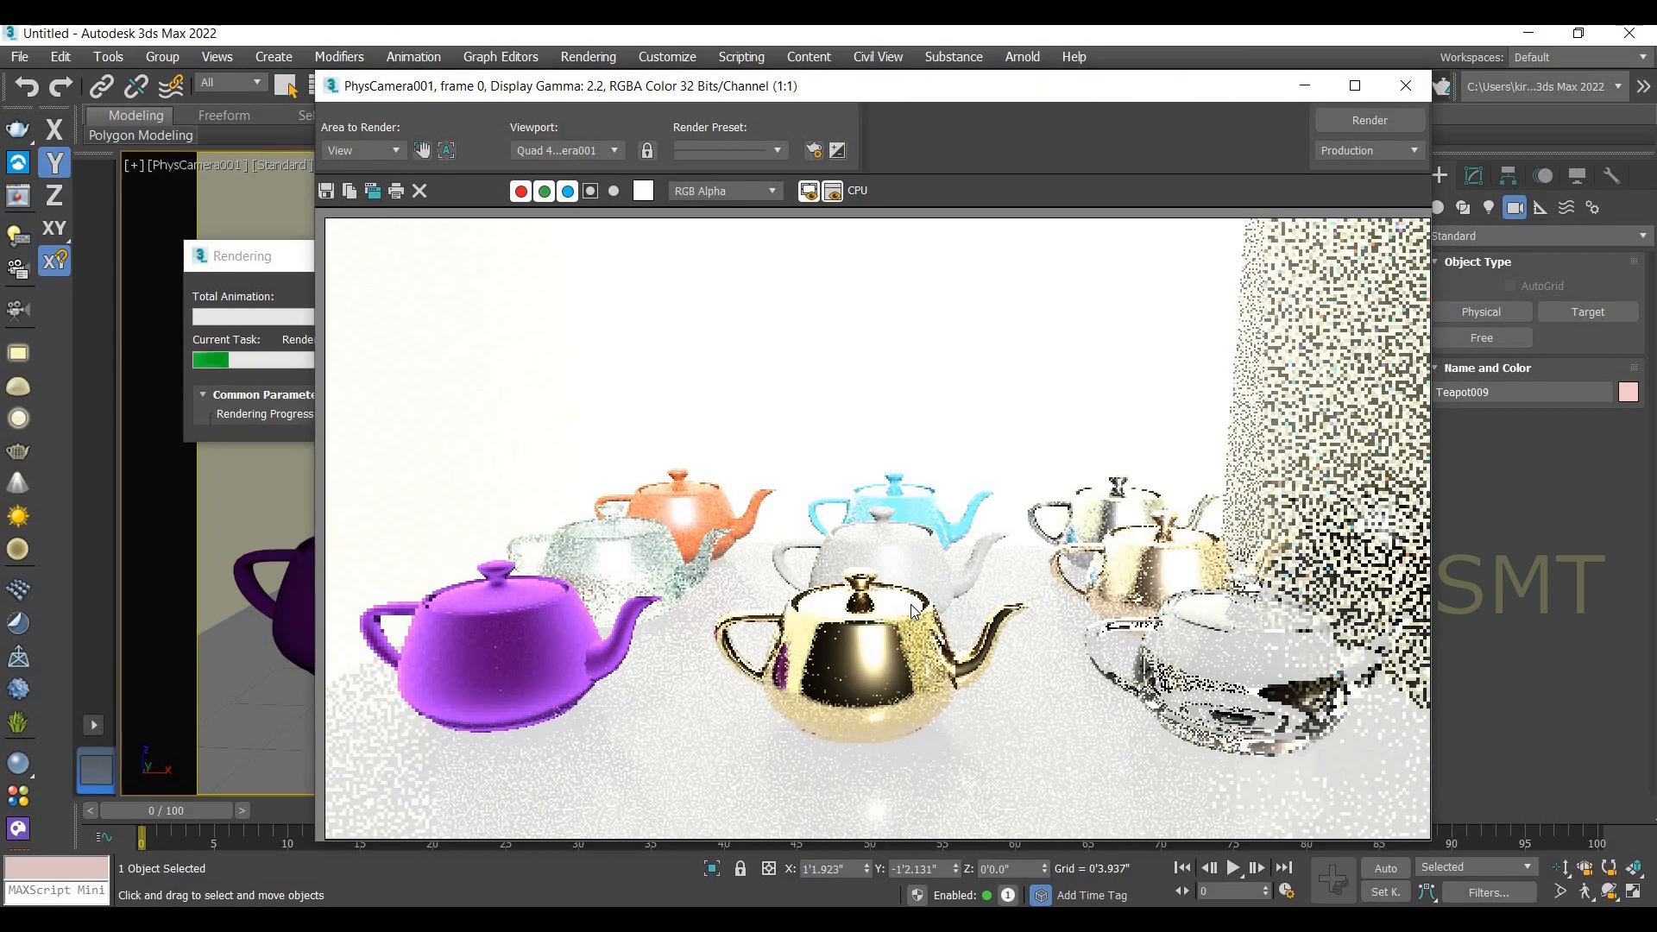
{"action": "scroll", "coordinate": [915, 548], "scroll_direction": "down", "scroll_amount": 1}
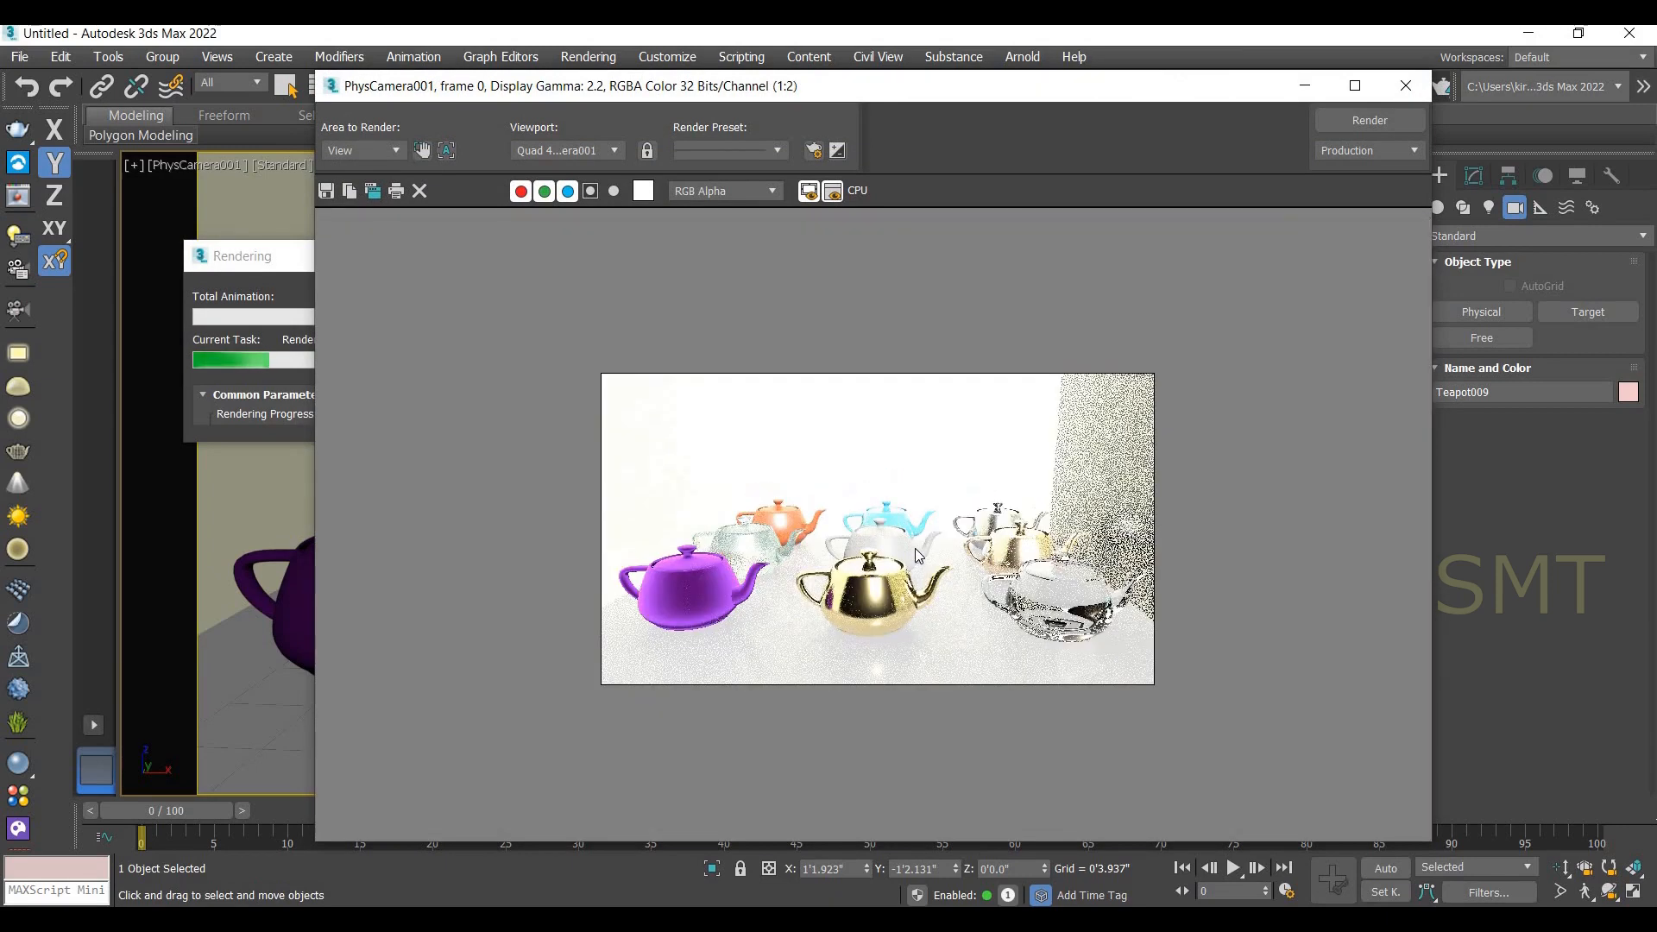
Set the environment's exposure control to <no exposure control> and close the Environment and Effects settings.
{"action": "scroll", "coordinate": [1108, 646], "scroll_direction": "up", "scroll_amount": 1}
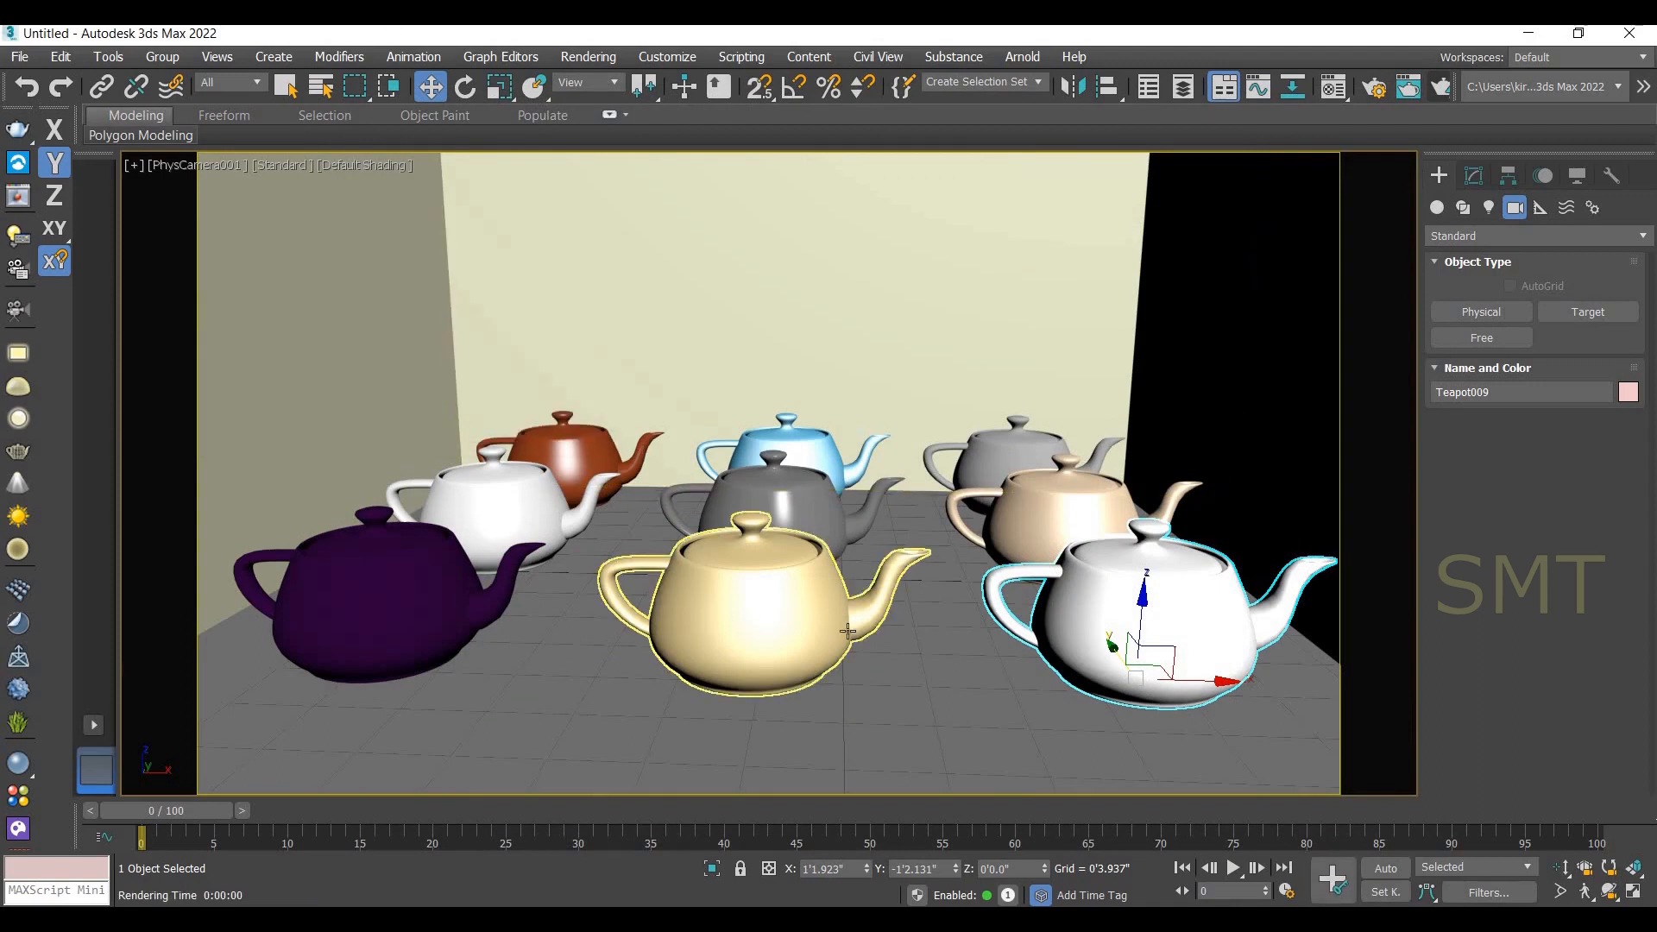
{"action": "key", "text": "8"}
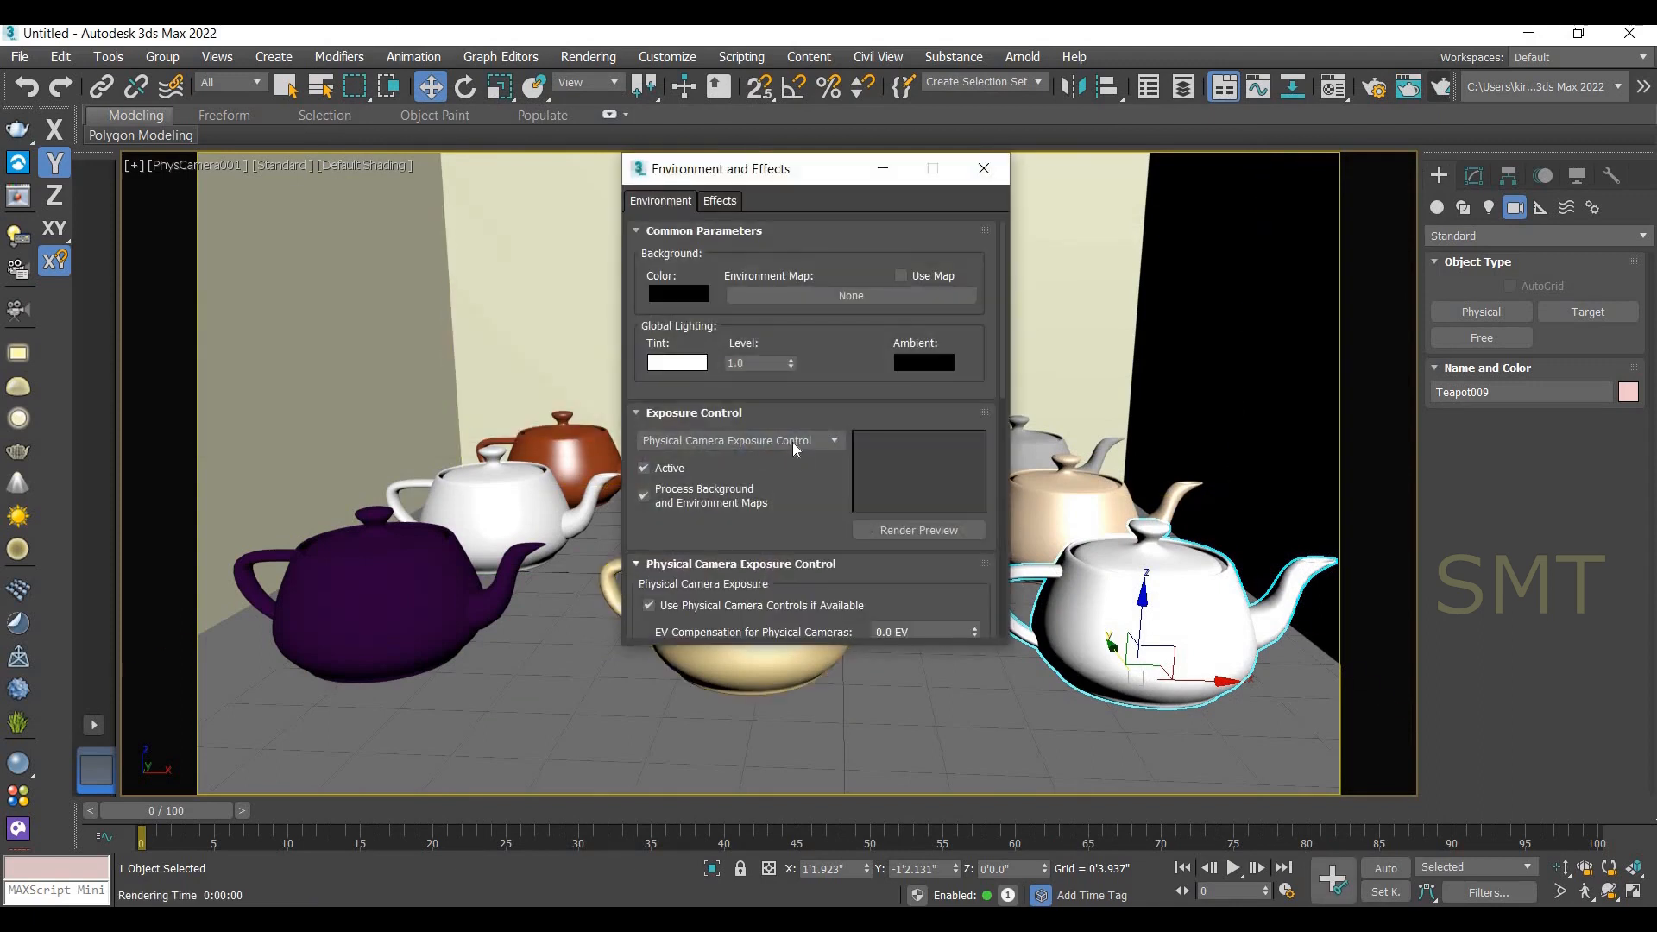
{"action": "left_click", "coordinate": [792, 438]}
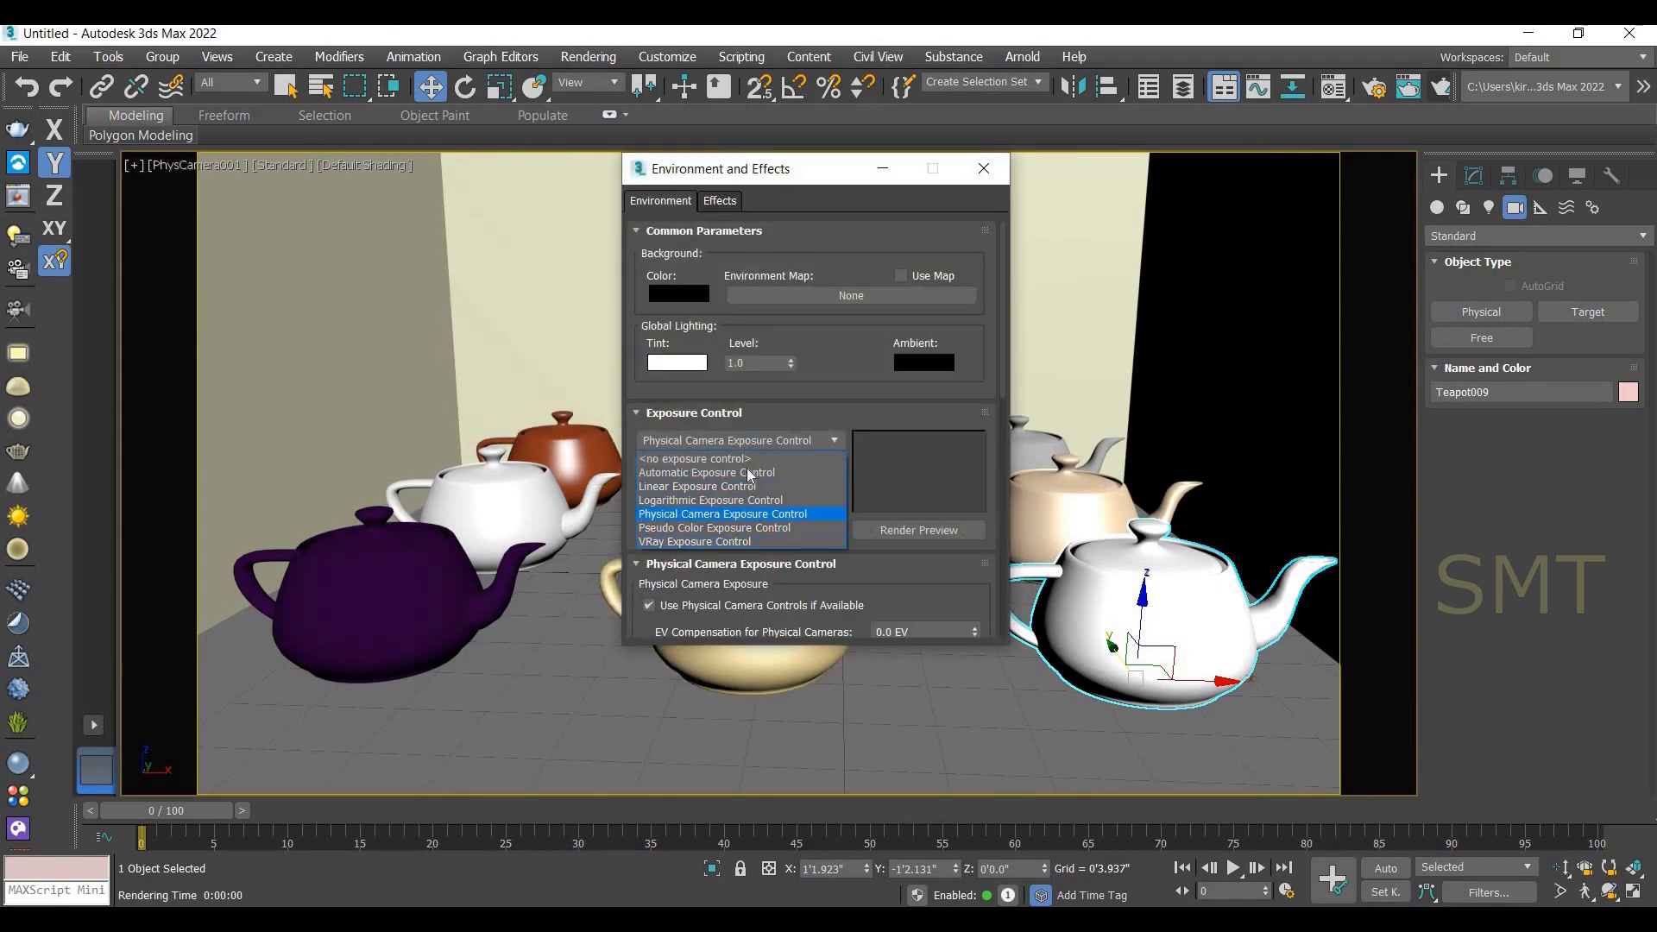
{"action": "left_click", "coordinate": [747, 459]}
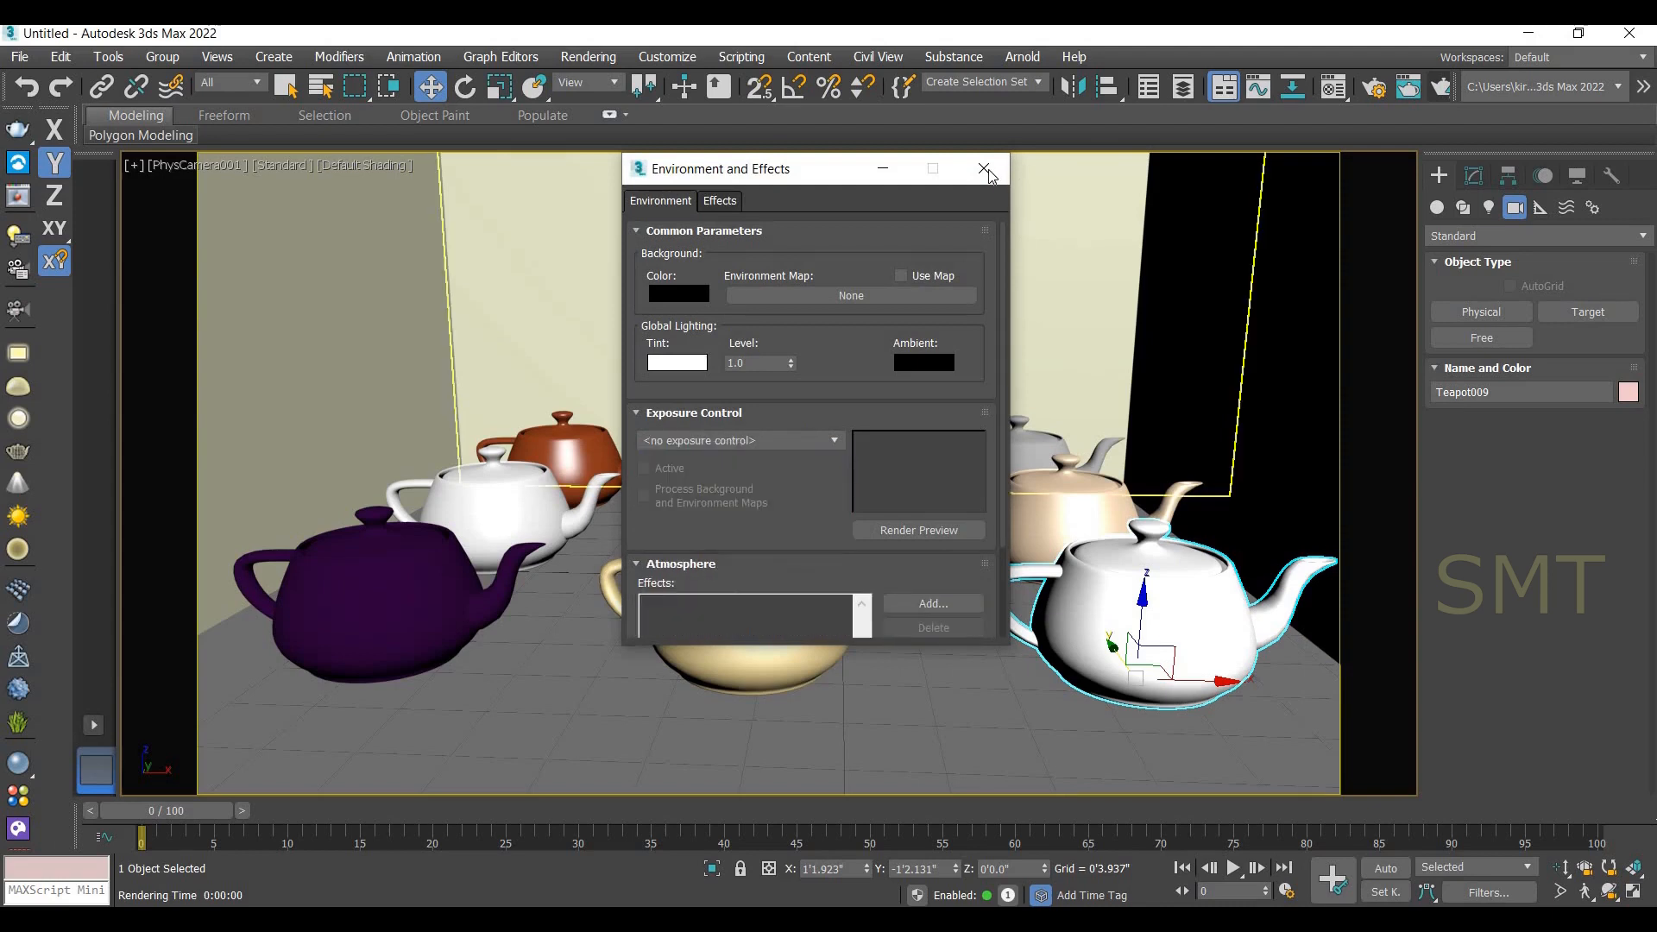
{"action": "left_click", "coordinate": [984, 170]}
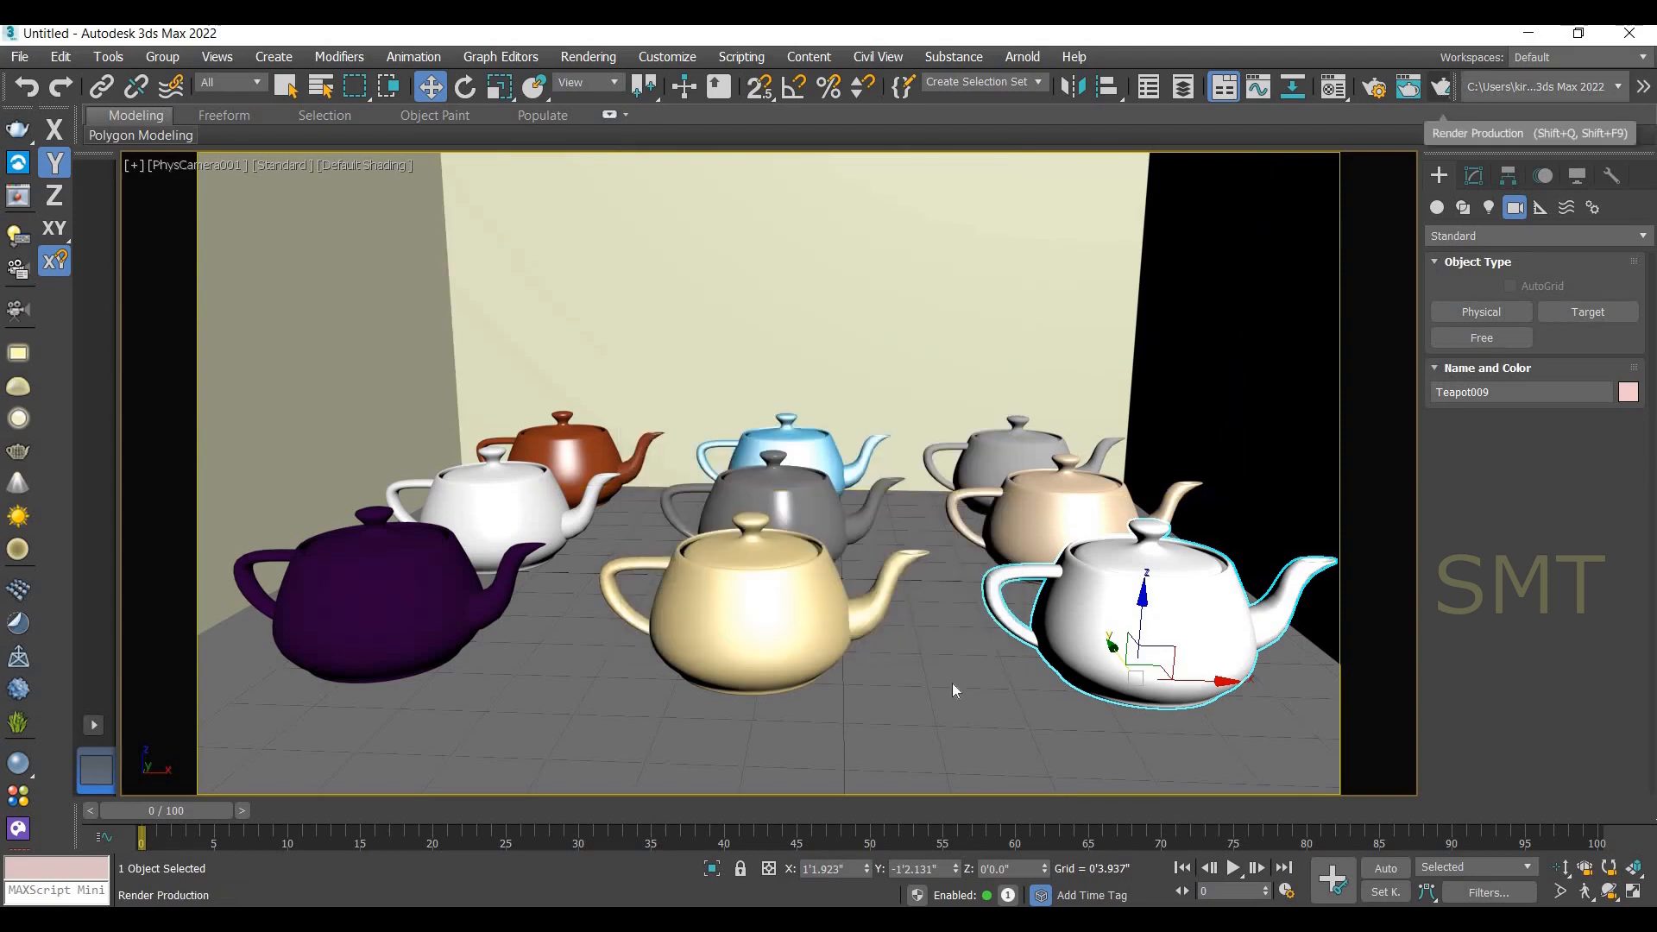
Render the PhysCamera001 view again, examine the teapot materials up close, and close the render window.
{"action": "key", "text": "shift+q"}
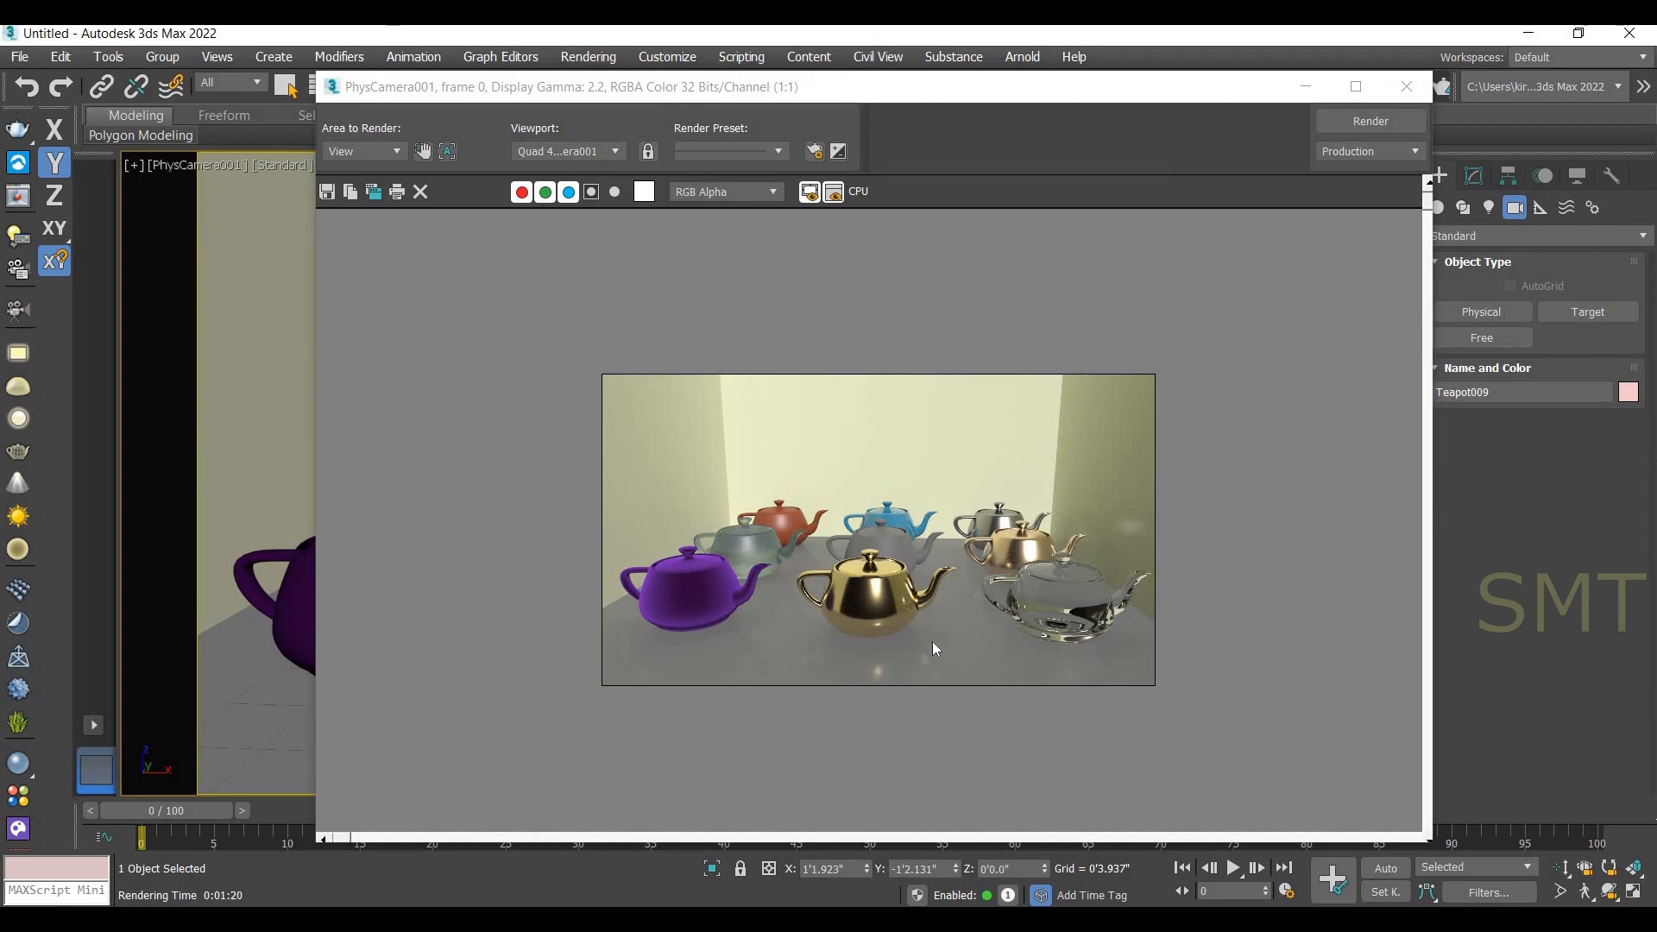
{"action": "scroll", "coordinate": [930, 640], "scroll_direction": "up", "scroll_amount": 1}
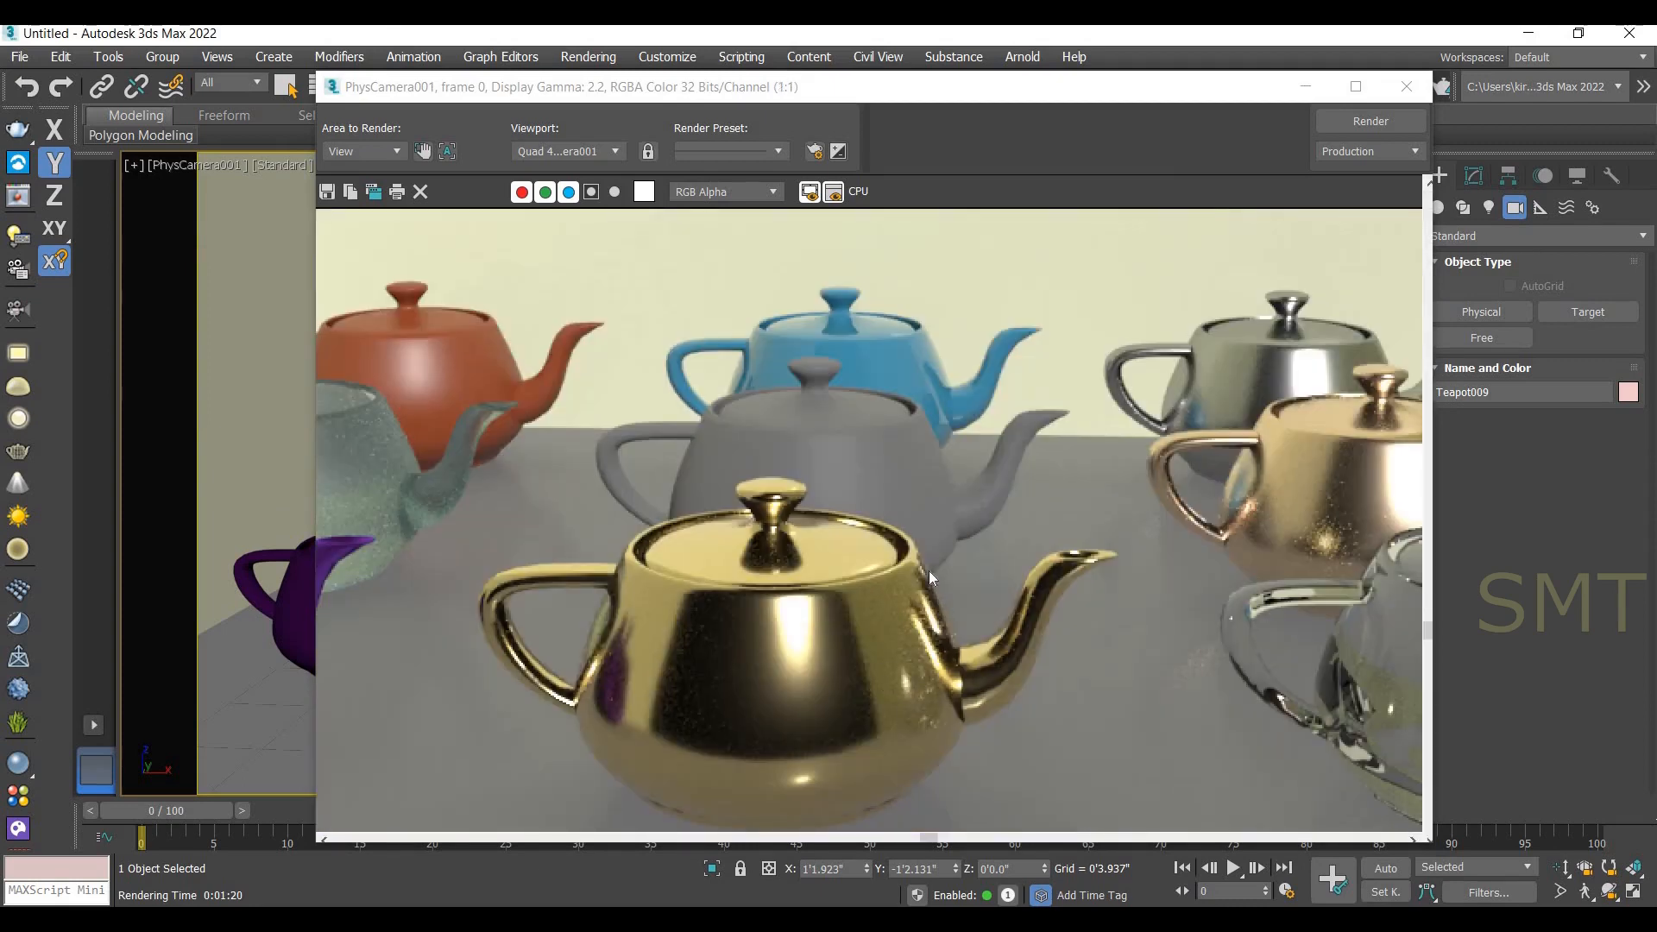
{"action": "scroll", "coordinate": [914, 619], "scroll_direction": "down", "scroll_amount": 2}
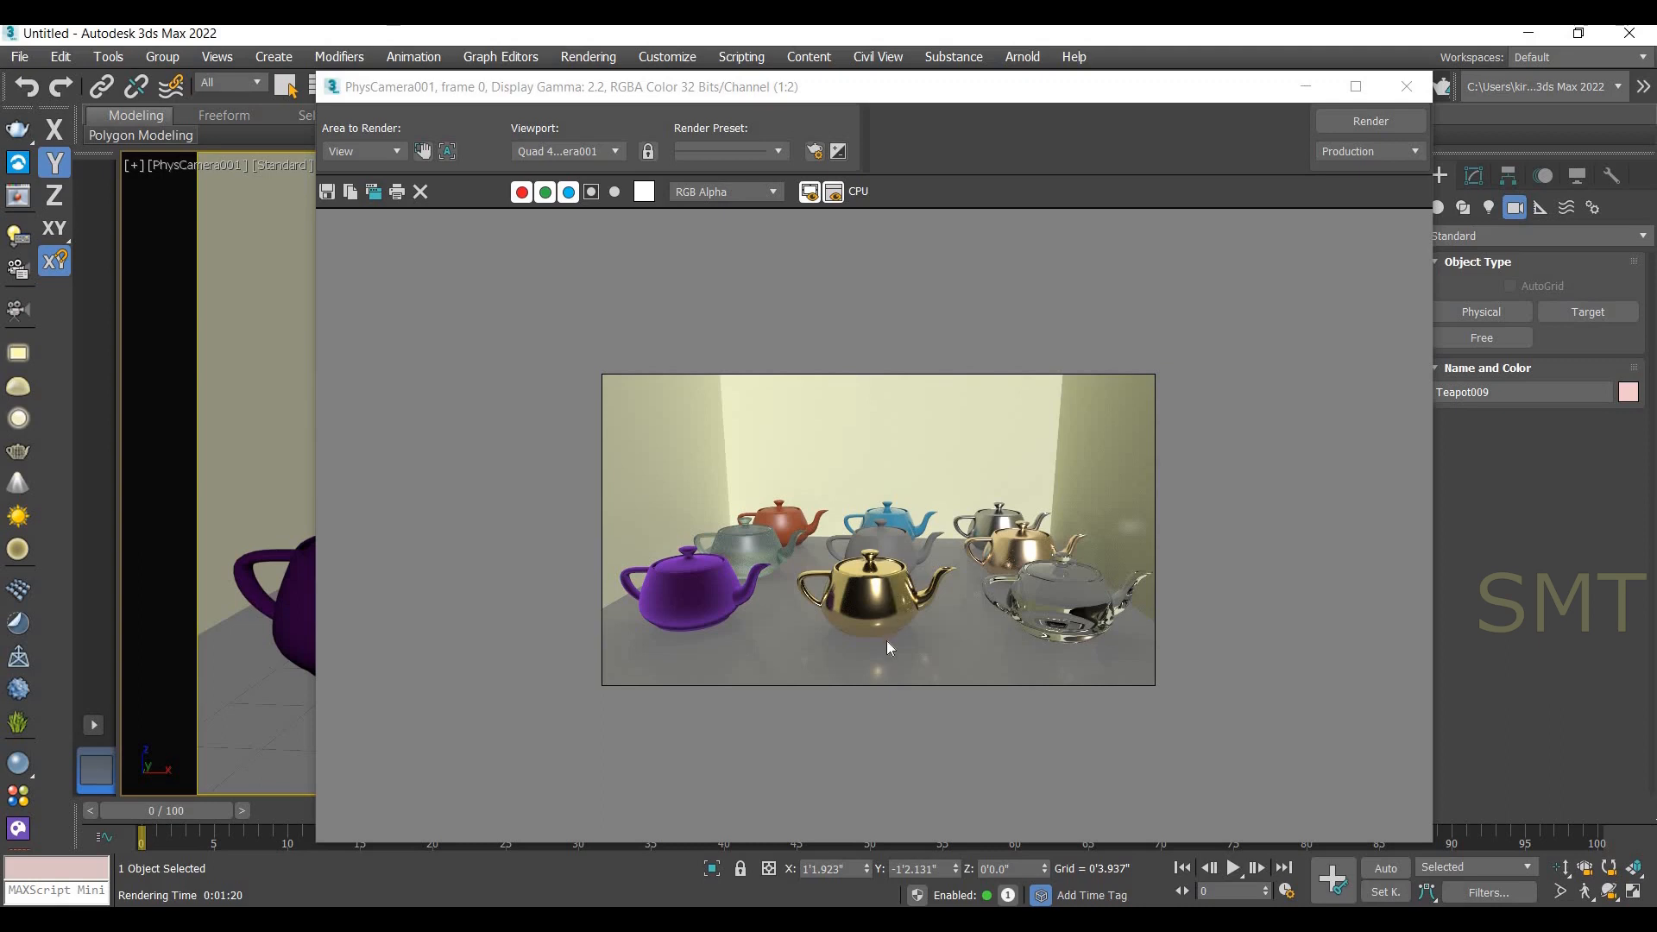
{"action": "left_click", "coordinate": [1406, 86]}
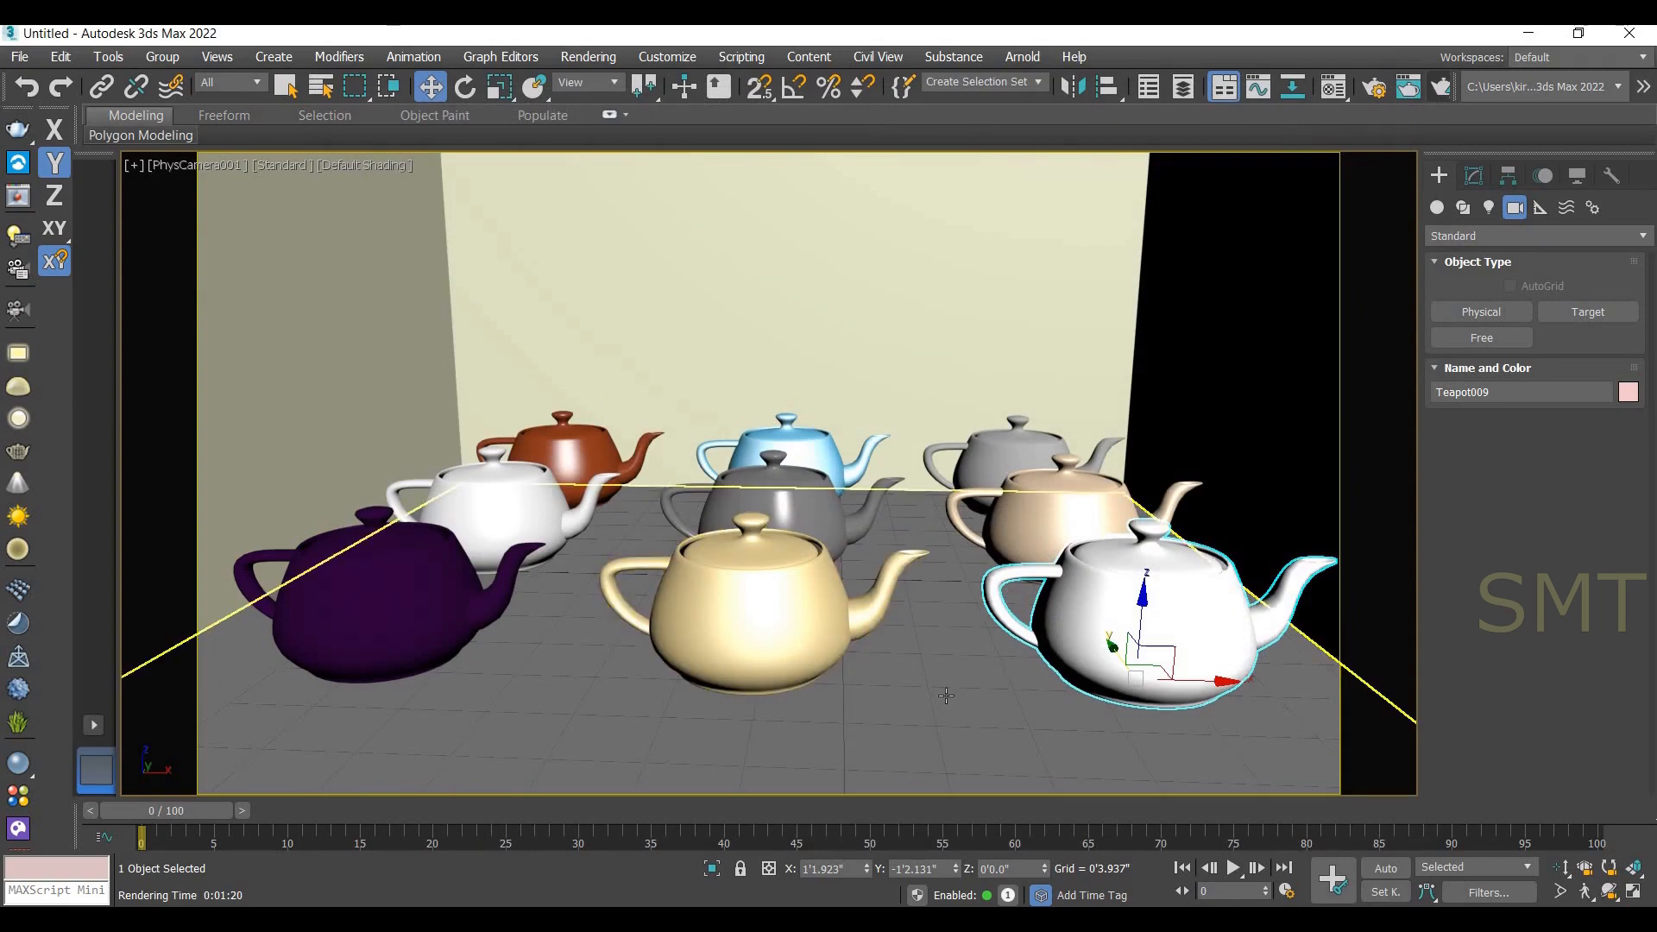